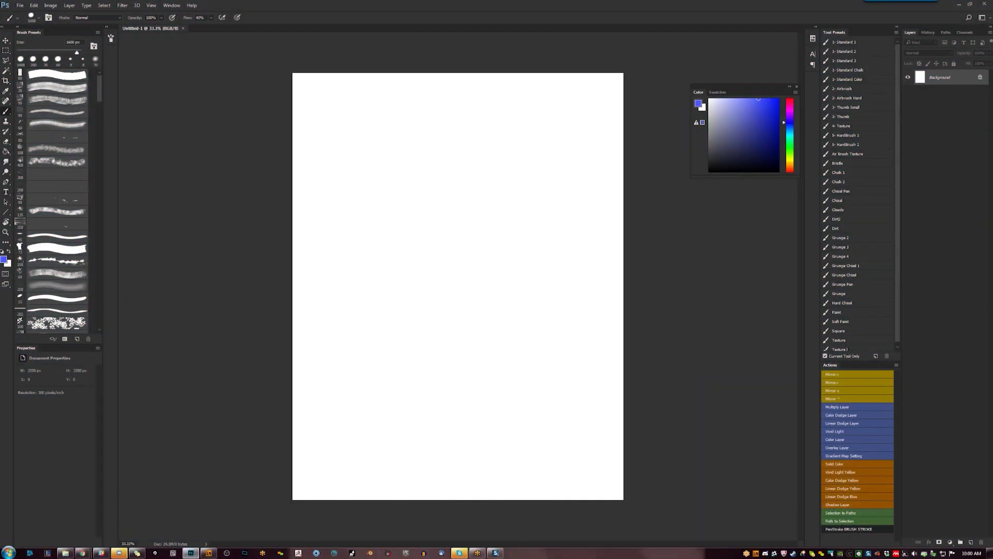
Paint soft blue strokes across the canvas top, zooming out and enlarging the brush to 1200 px
{"action": "mouse_move", "coordinate": [437, 114]}
{"action": "left_mouse_down"}
{"action": "mouse_move", "coordinate": [405, 93]}
{"action": "mouse_move", "coordinate": [450, 72]}
{"action": "left_mouse_up"}
{"action": "left_click_drag", "start_coordinate": [476, 170], "coordinate": [517, 129]}
{"action": "key", "text": "z"}
{"action": "key", "text": "ctrl+minus"}
{"action": "key", "text": "ctrl+minus"}
{"action": "key", "text": "b"}
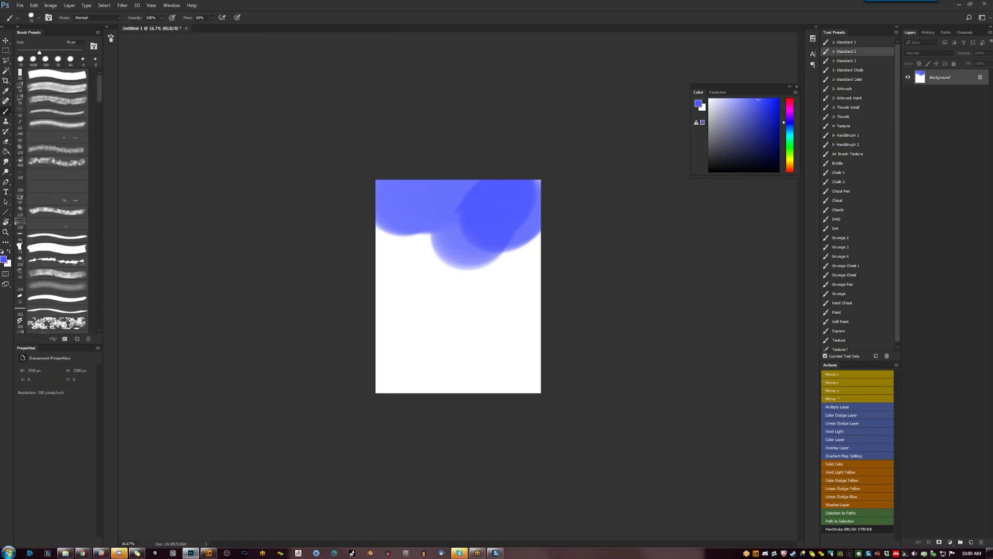
{"action": "key", "text": "bracketright"}
{"action": "key", "text": "bracketright"}
{"action": "key", "text": "bracketright"}
{"action": "left_click_drag", "start_coordinate": [429, 165], "coordinate": [465, 155]}
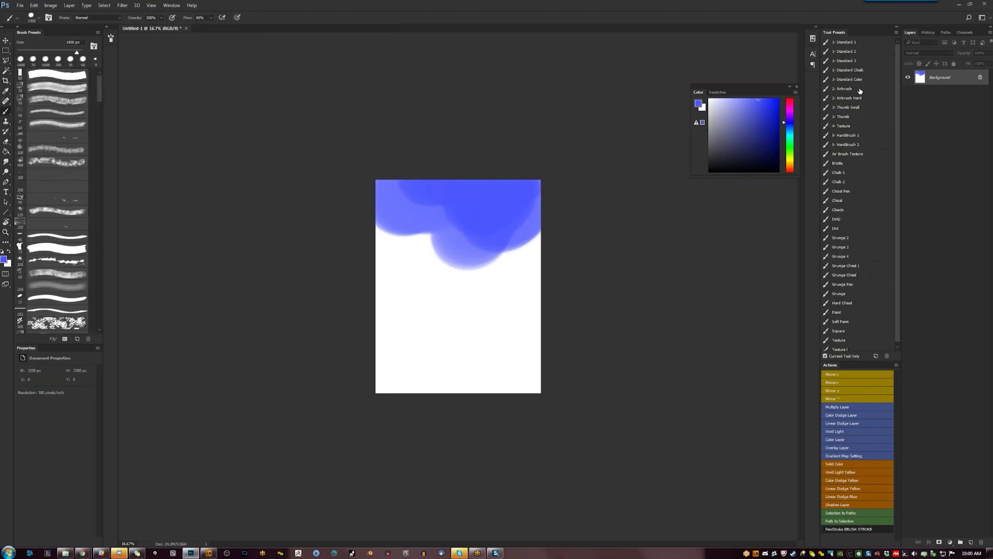
With the 2- Airbrush preset at 1700 px, sweep deep saturated blue over the upper canvas
{"action": "left_click", "coordinate": [844, 89]}
{"action": "left_click", "coordinate": [790, 124]}
{"action": "left_click", "coordinate": [775, 108]}
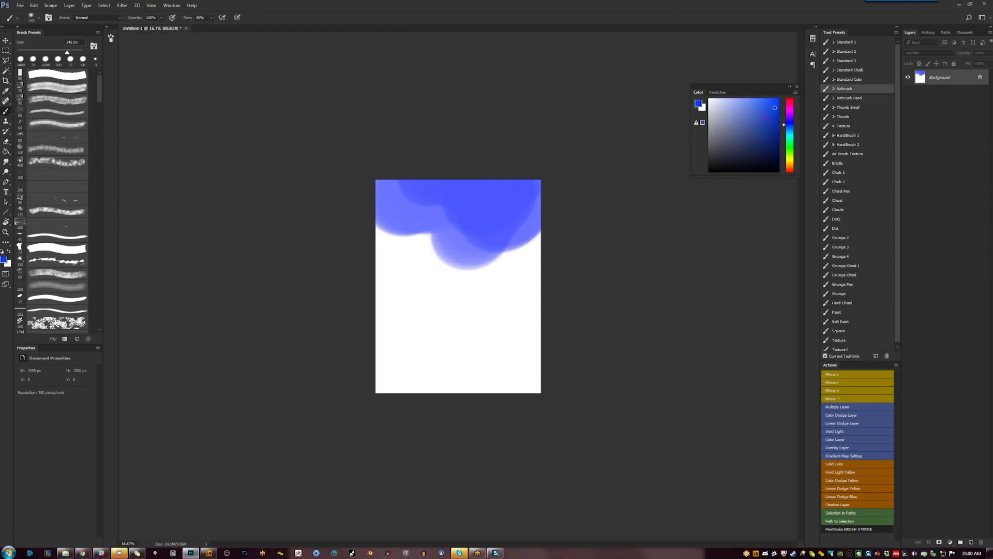
{"action": "key", "text": "bracketright"}
{"action": "key", "text": "bracketright"}
{"action": "key", "text": "bracketright"}
{"action": "left_click", "coordinate": [531, 192]}
{"action": "key", "text": "bracketright"}
{"action": "key", "text": "bracketright"}
{"action": "key", "text": "bracketright"}
{"action": "left_click_drag", "start_coordinate": [554, 210], "coordinate": [44, 418]}
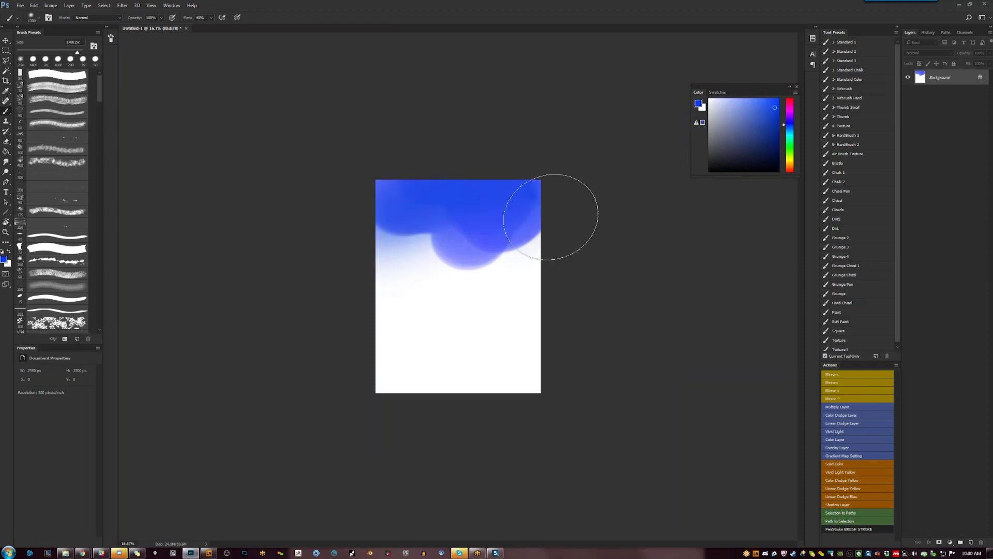
Enlarge the brush to 1900 px and wash the white lower area in lighter blue
{"action": "key", "text": "bracketright"}
{"action": "key", "text": "bracketright"}
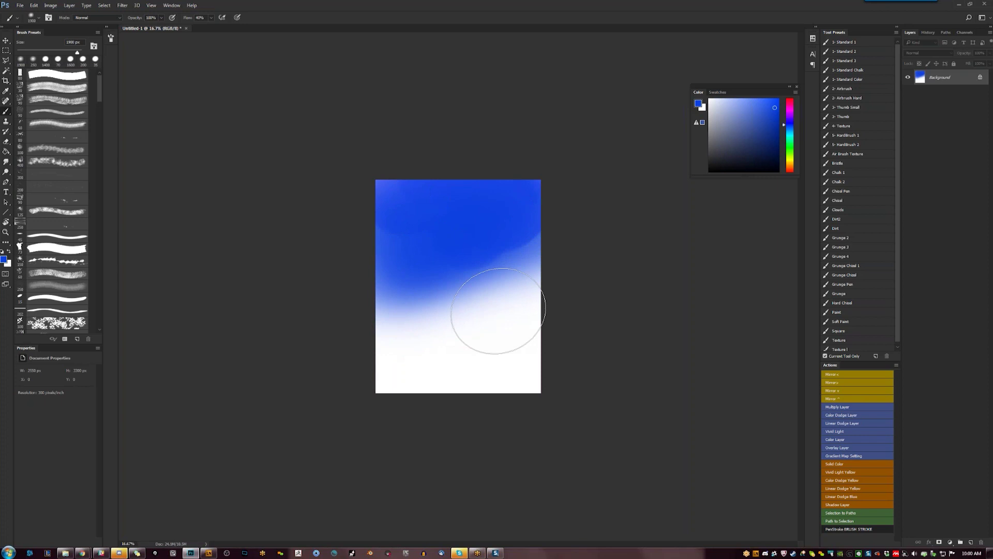
{"action": "mouse_move", "coordinate": [498, 310]}
{"action": "left_mouse_down"}
{"action": "mouse_move", "coordinate": [518, 263]}
{"action": "mouse_move", "coordinate": [398, 355]}
{"action": "mouse_move", "coordinate": [403, 362]}
{"action": "left_mouse_up"}
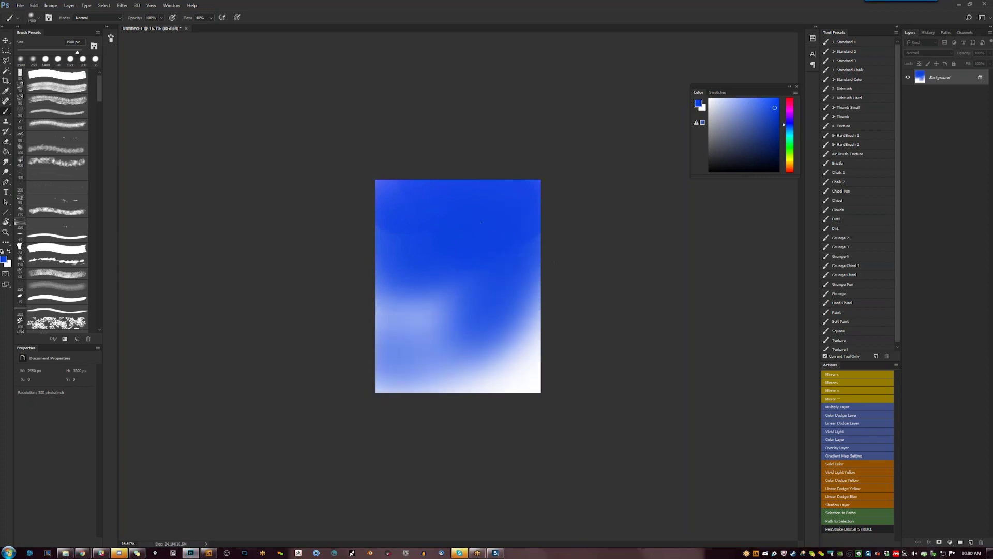
{"action": "left_click_drag", "start_coordinate": [521, 377], "coordinate": [481, 408]}
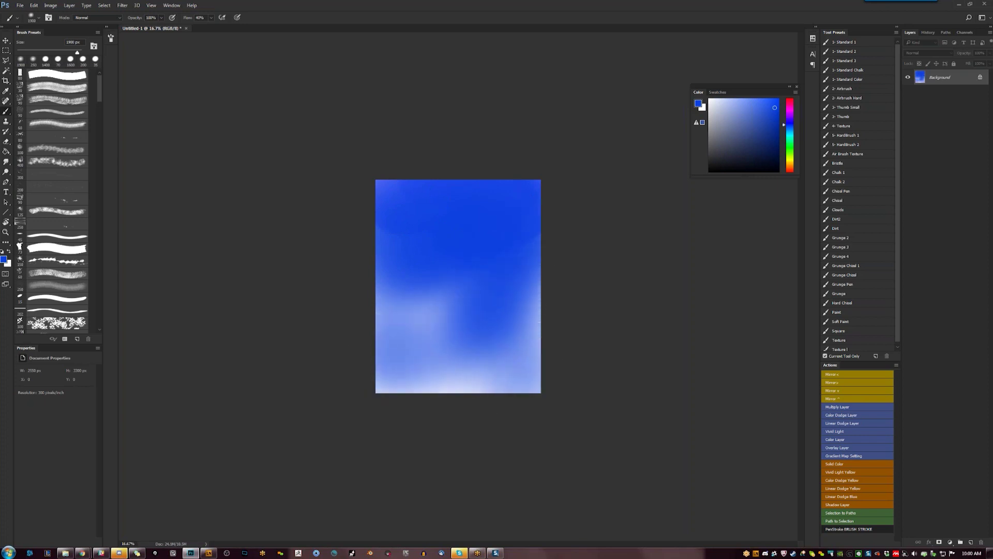
{"action": "left_click", "coordinate": [790, 142]}
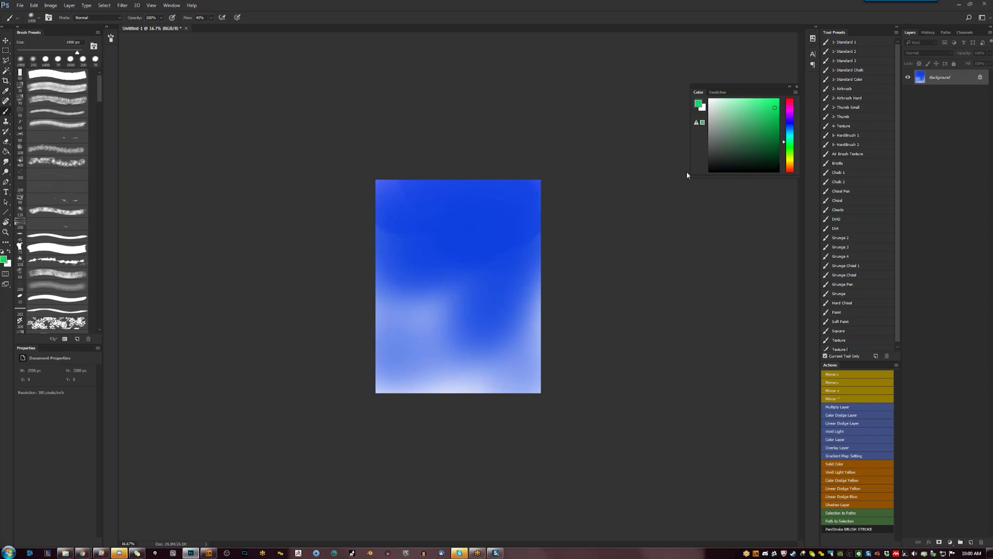
Choose a textured speckled brush and lay green and blue texture onto the canvas
{"action": "left_click", "coordinate": [465, 171]}
{"action": "left_click", "coordinate": [68, 98]}
{"action": "left_click_drag", "start_coordinate": [455, 188], "coordinate": [381, 243]}
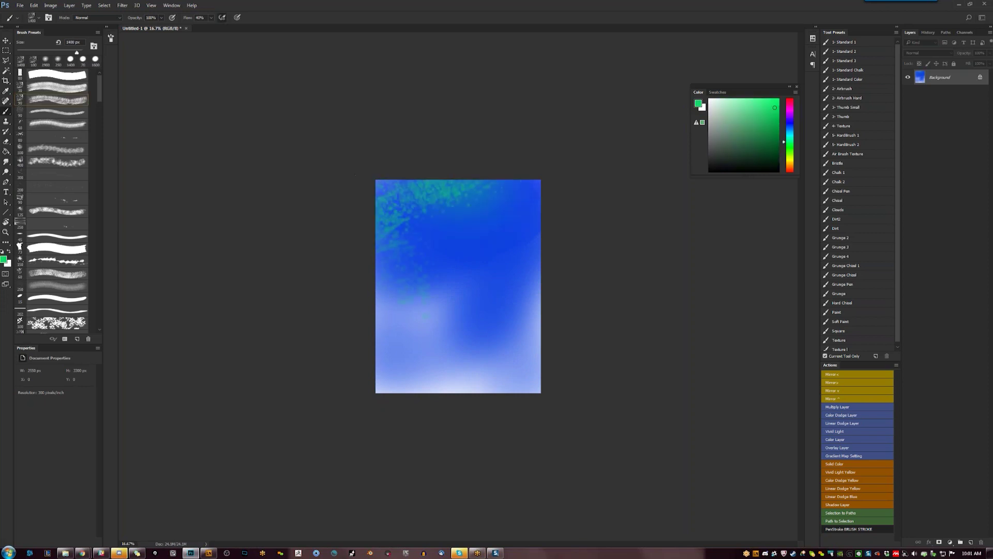
{"action": "left_click", "coordinate": [387, 240], "text": "alt"}
{"action": "mouse_move", "coordinate": [401, 400]}
{"action": "left_mouse_down"}
{"action": "mouse_move", "coordinate": [559, 328]}
{"action": "mouse_move", "coordinate": [416, 397]}
{"action": "left_mouse_up"}
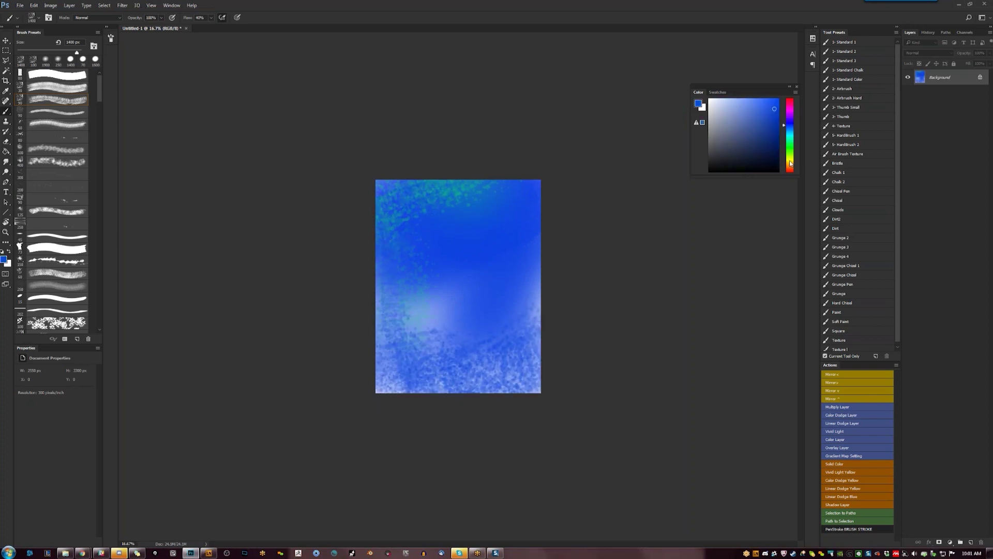
Paint yellow, pale yellow and dark olive textured strokes across the lower canvas
{"action": "left_click", "coordinate": [790, 161]}
{"action": "mouse_move", "coordinate": [455, 362]}
{"action": "left_mouse_down"}
{"action": "mouse_move", "coordinate": [522, 280]}
{"action": "mouse_move", "coordinate": [403, 362]}
{"action": "left_mouse_up"}
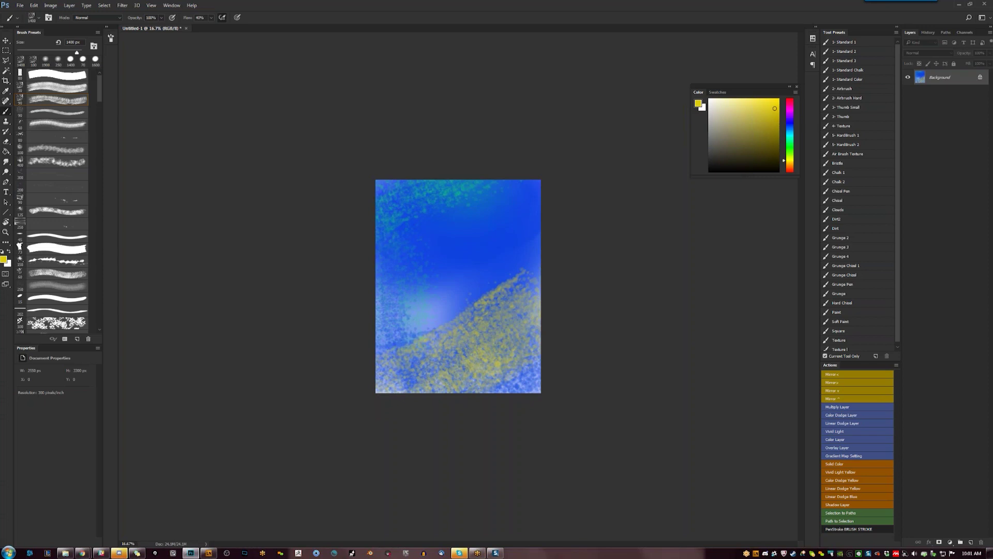
{"action": "left_click", "coordinate": [733, 121]}
{"action": "left_click_drag", "start_coordinate": [468, 380], "coordinate": [587, 343]}
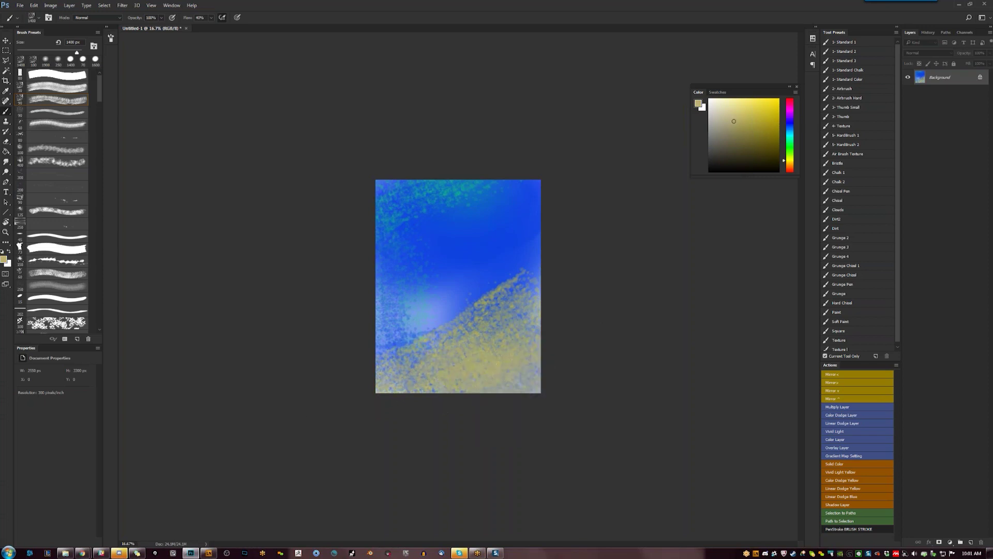
{"action": "left_click", "coordinate": [757, 147]}
{"action": "mouse_move", "coordinate": [559, 316]}
{"action": "left_mouse_down"}
{"action": "mouse_move", "coordinate": [429, 372]}
{"action": "mouse_move", "coordinate": [501, 310]}
{"action": "left_mouse_up"}
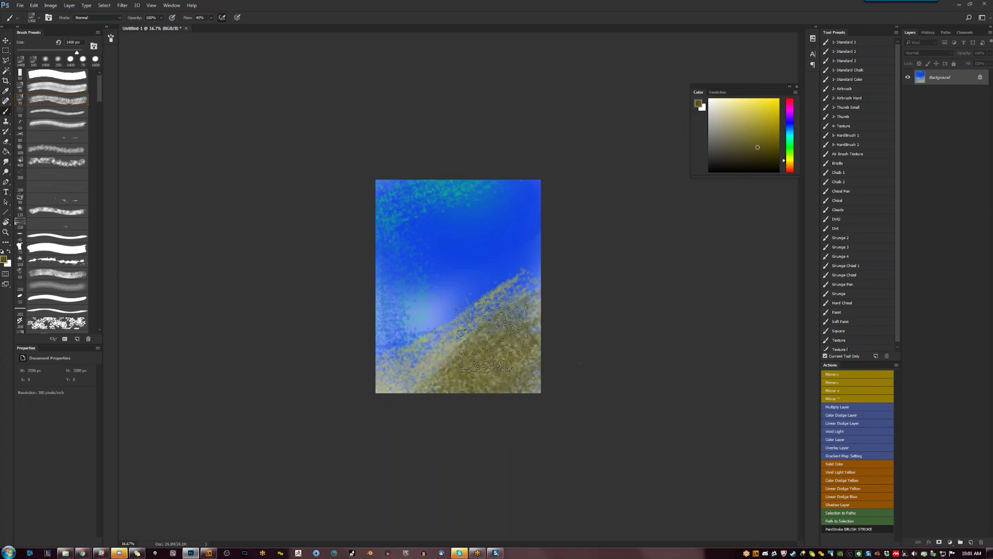
Blend the diagonal ground boundary with alternating sky-blue and sampled olive speckle strokes
{"action": "left_click", "coordinate": [455, 243], "text": "alt"}
{"action": "mouse_move", "coordinate": [393, 341]}
{"action": "left_mouse_down"}
{"action": "mouse_move", "coordinate": [517, 280]}
{"action": "mouse_move", "coordinate": [467, 238]}
{"action": "mouse_move", "coordinate": [430, 177]}
{"action": "mouse_move", "coordinate": [455, 279]}
{"action": "left_mouse_up"}
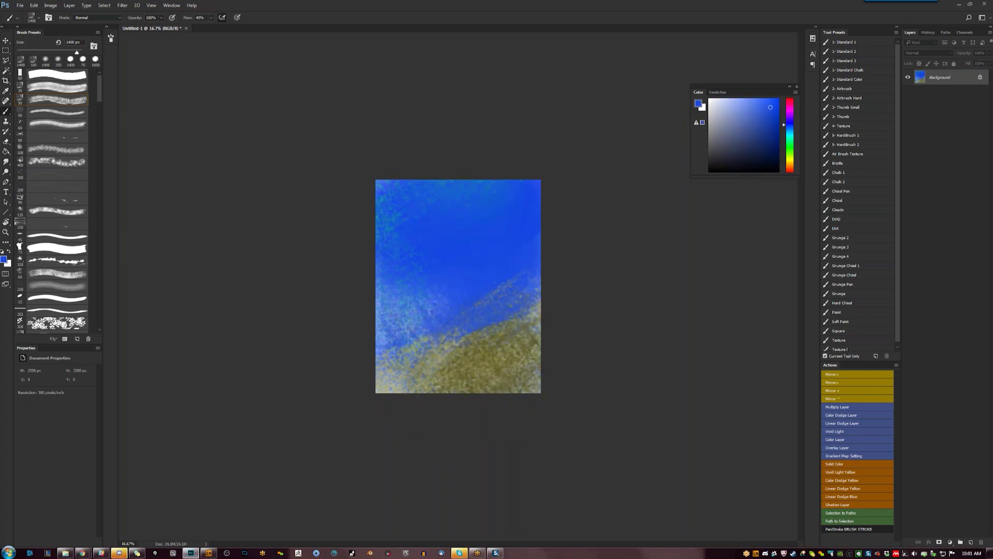
{"action": "left_click", "coordinate": [466, 352], "text": "alt"}
{"action": "left_click_drag", "start_coordinate": [409, 362], "coordinate": [481, 305]}
{"action": "mouse_move", "coordinate": [445, 346]}
{"action": "left_mouse_down"}
{"action": "mouse_move", "coordinate": [522, 292]}
{"action": "mouse_move", "coordinate": [421, 320]}
{"action": "left_mouse_up"}
{"action": "left_click_drag", "start_coordinate": [570, 269], "coordinate": [496, 271]}
{"action": "left_click_drag", "start_coordinate": [419, 282], "coordinate": [520, 220]}
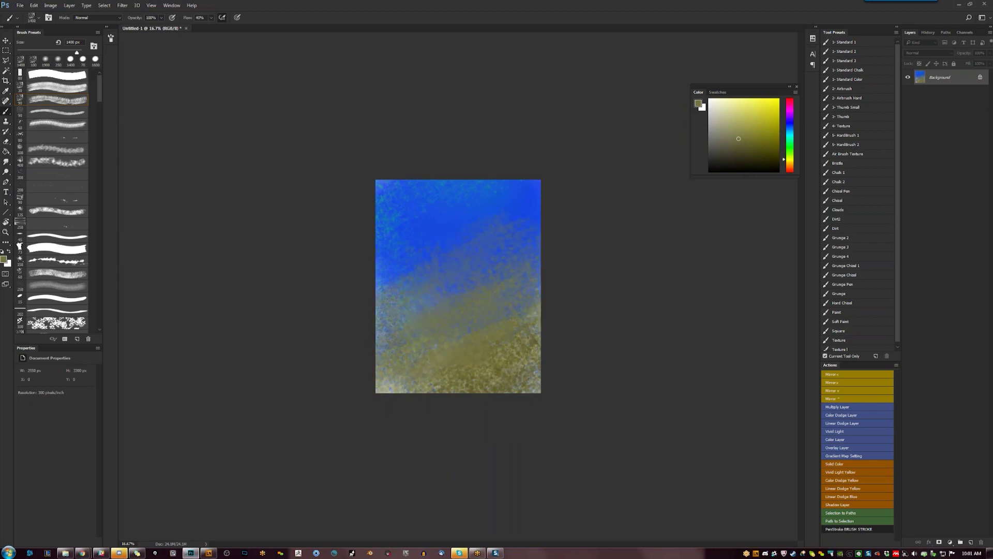
{"action": "left_click", "coordinate": [470, 221], "text": "alt"}
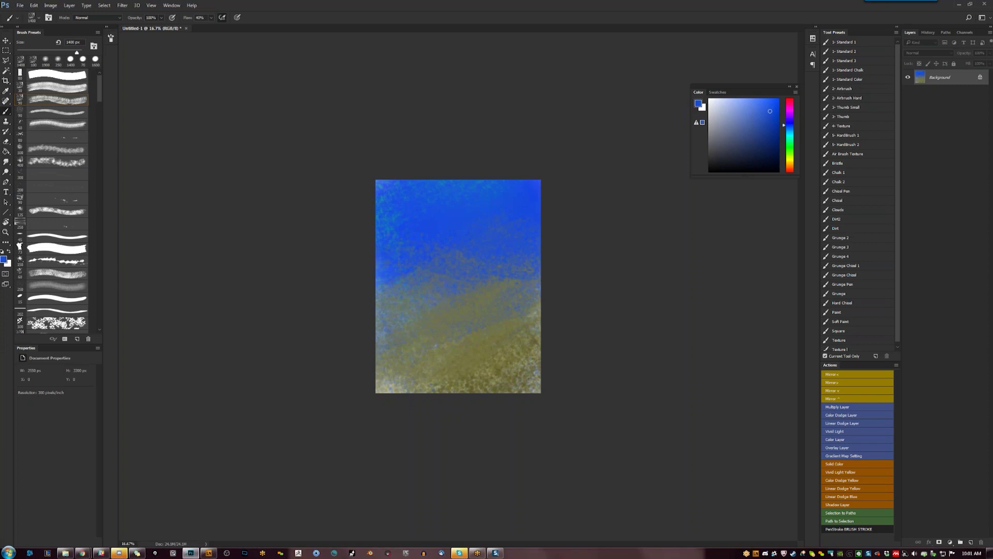
{"action": "left_click", "coordinate": [482, 226], "text": "alt"}
Paint pale yellow sand diagonally over the olive ground
{"action": "mouse_move", "coordinate": [477, 271]}
{"action": "left_mouse_down"}
{"action": "mouse_move", "coordinate": [523, 256]}
{"action": "mouse_move", "coordinate": [454, 317]}
{"action": "mouse_move", "coordinate": [468, 328]}
{"action": "left_mouse_up"}
{"action": "left_click", "coordinate": [414, 383], "text": "alt"}
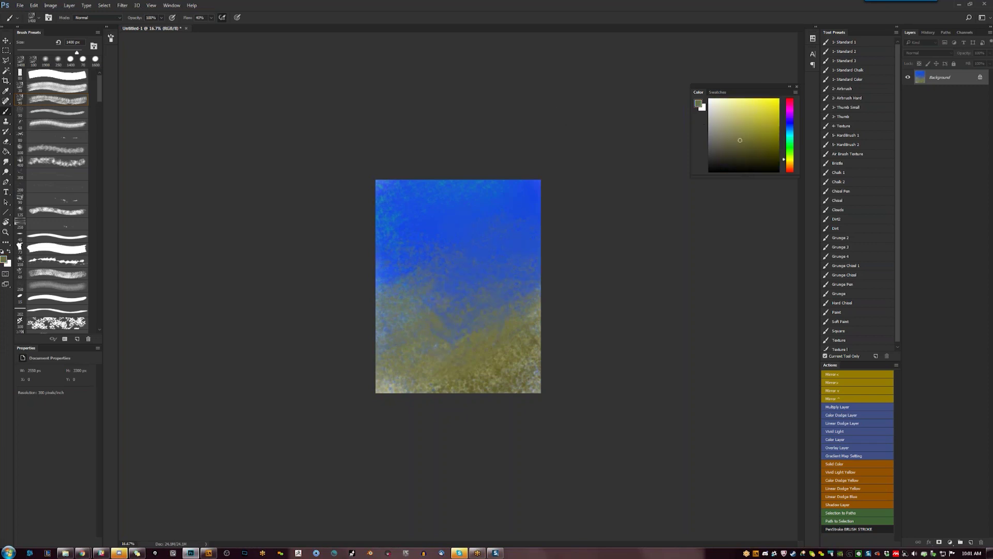
{"action": "left_click_drag", "start_coordinate": [739, 118], "coordinate": [733, 103]}
{"action": "left_click_drag", "start_coordinate": [569, 331], "coordinate": [433, 417]}
{"action": "left_click_drag", "start_coordinate": [600, 326], "coordinate": [327, 412]}
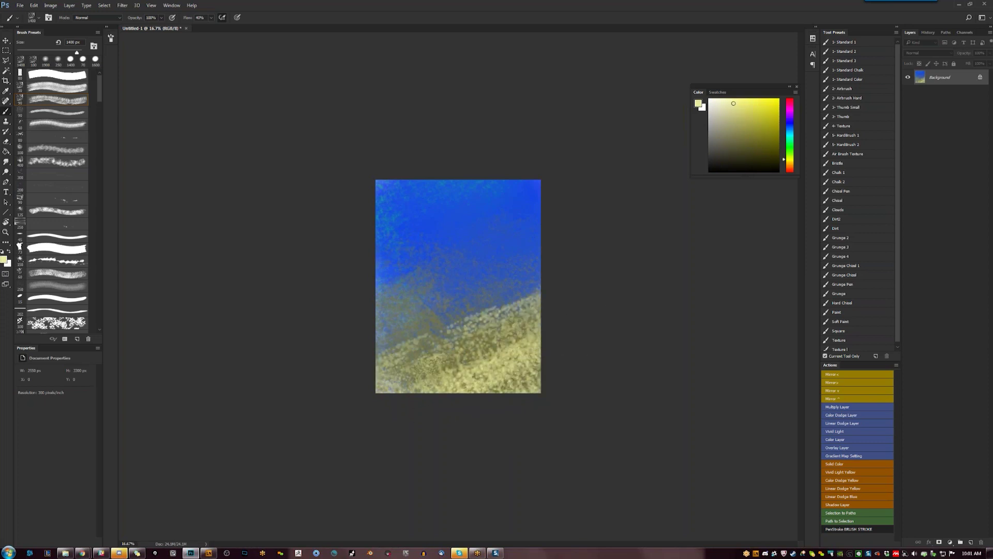
With a small hard brush, paint a muted blue water band along the shoreline above the sand
{"action": "left_click", "coordinate": [472, 269], "text": "alt"}
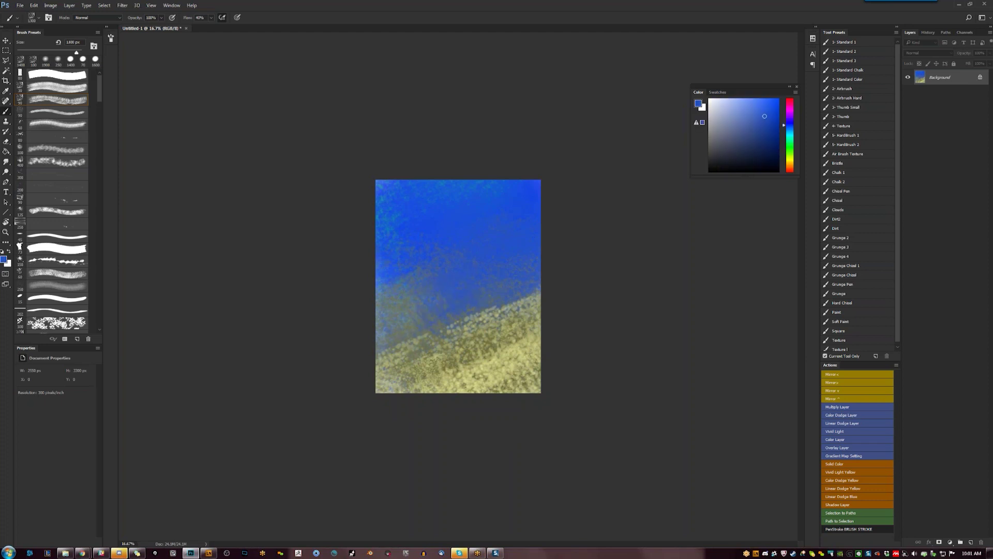
{"action": "left_click", "coordinate": [56, 74]}
{"action": "left_click", "coordinate": [497, 310], "text": "alt"}
{"action": "left_click_drag", "start_coordinate": [486, 322], "coordinate": [535, 296]}
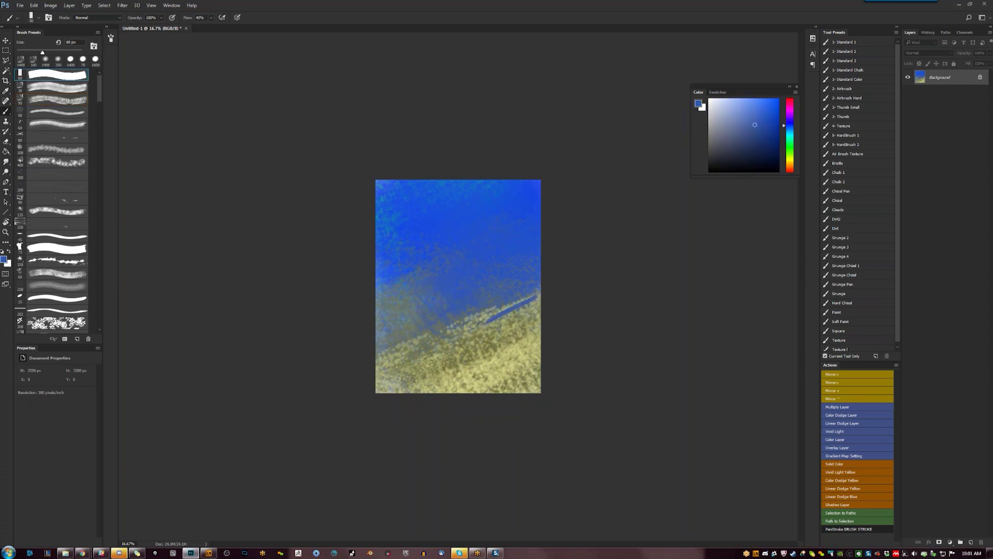
{"action": "left_click_drag", "start_coordinate": [443, 330], "coordinate": [532, 300]}
{"action": "left_click_drag", "start_coordinate": [378, 350], "coordinate": [538, 303]}
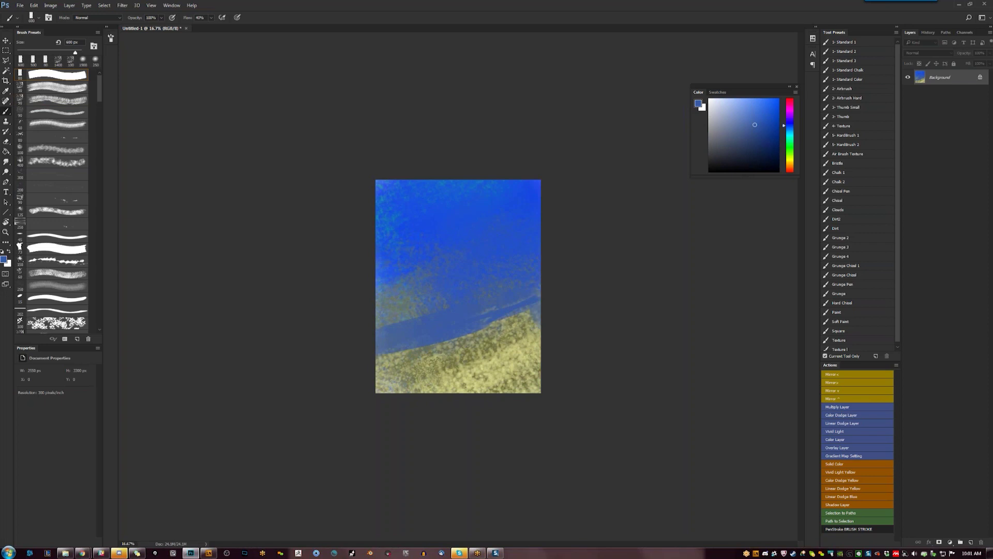
{"action": "left_click", "coordinate": [523, 318], "text": "alt"}
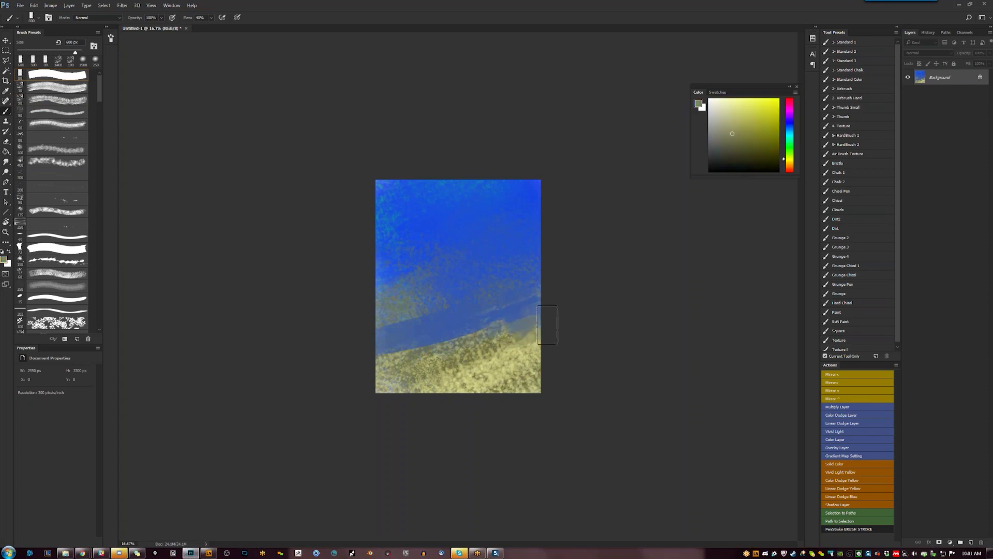
{"action": "left_click_drag", "start_coordinate": [543, 326], "coordinate": [468, 357]}
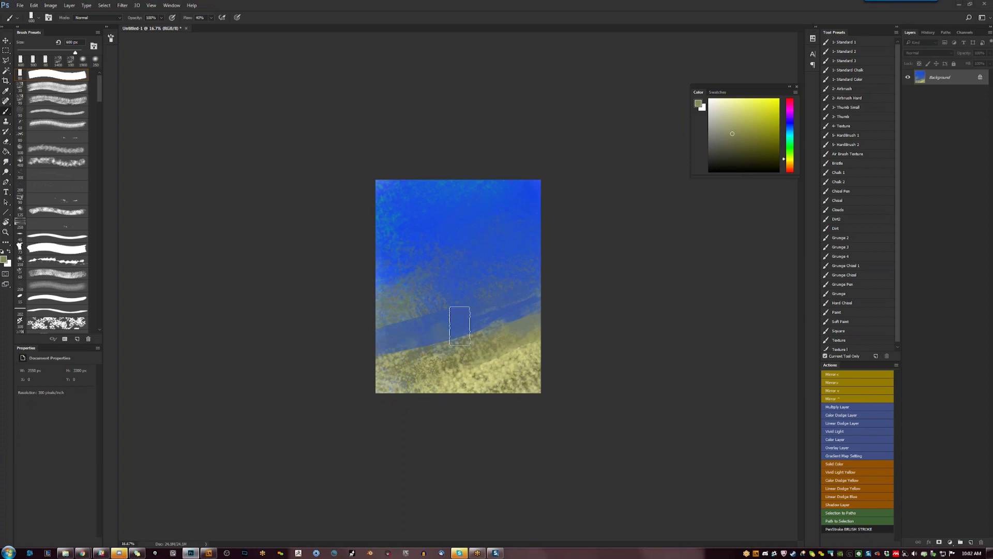
{"action": "left_click", "coordinate": [393, 255], "text": "alt"}
Brush blue-grey haze over the left-middle and upper right with a 900 px brush
{"action": "mouse_move", "coordinate": [394, 254]}
{"action": "left_mouse_down"}
{"action": "mouse_move", "coordinate": [444, 303]}
{"action": "mouse_move", "coordinate": [412, 327]}
{"action": "left_mouse_up"}
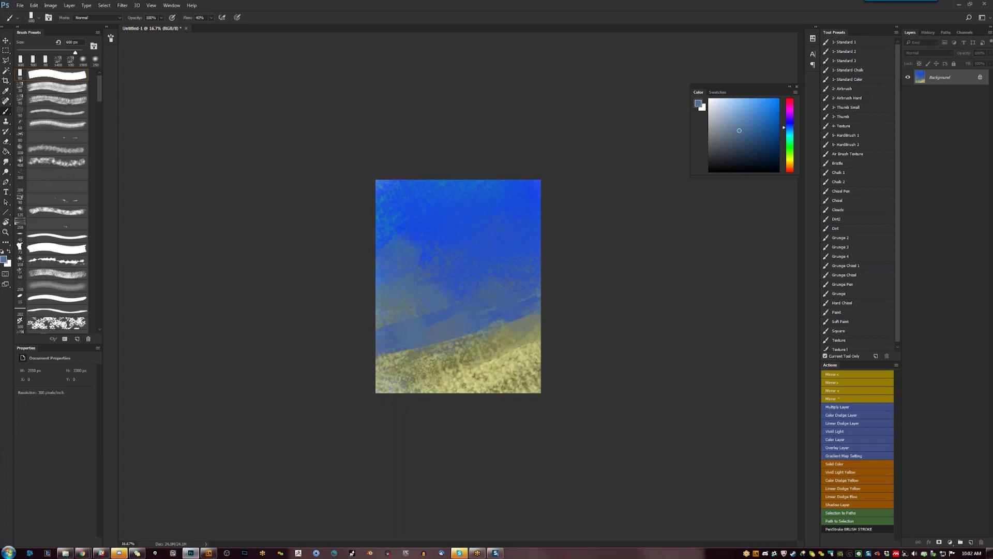
{"action": "key", "text": "bracketright"}
{"action": "left_click_drag", "start_coordinate": [533, 243], "coordinate": [507, 277]}
{"action": "key", "text": "bracketright"}
{"action": "key", "text": "bracketright"}
{"action": "mouse_move", "coordinate": [537, 186]}
{"action": "left_mouse_down"}
{"action": "mouse_move", "coordinate": [476, 227]}
{"action": "mouse_move", "coordinate": [517, 223]}
{"action": "mouse_move", "coordinate": [491, 274]}
{"action": "mouse_move", "coordinate": [463, 264]}
{"action": "left_mouse_up"}
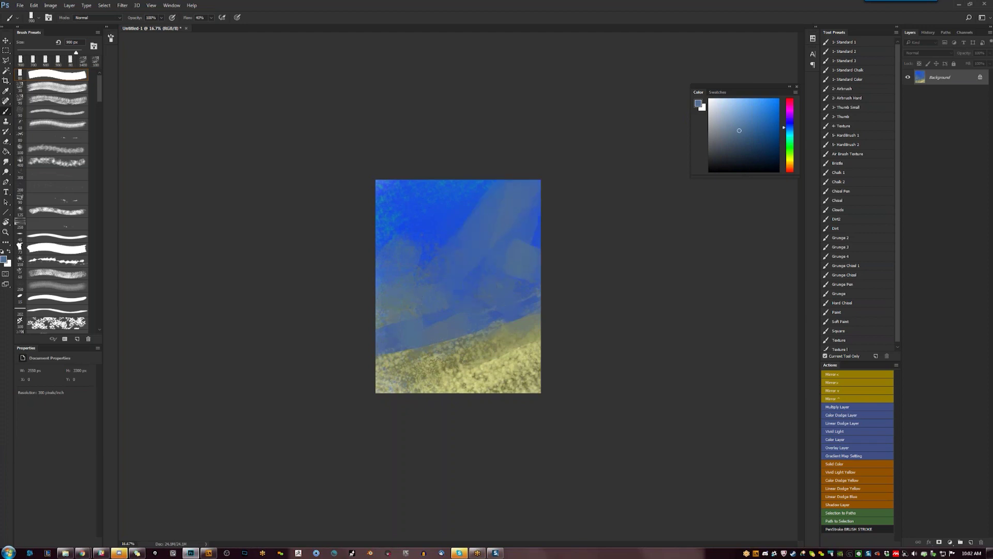
Switch to a large scatter brush at 175–200 px and soften the sand edge with faint blue
{"action": "left_click", "coordinate": [83, 222]}
{"action": "left_click", "coordinate": [20, 58]}
{"action": "key", "text": "bracketleft"}
{"action": "key", "text": "bracketleft"}
{"action": "key", "text": "bracketleft"}
{"action": "left_click_drag", "start_coordinate": [537, 331], "coordinate": [405, 356]}
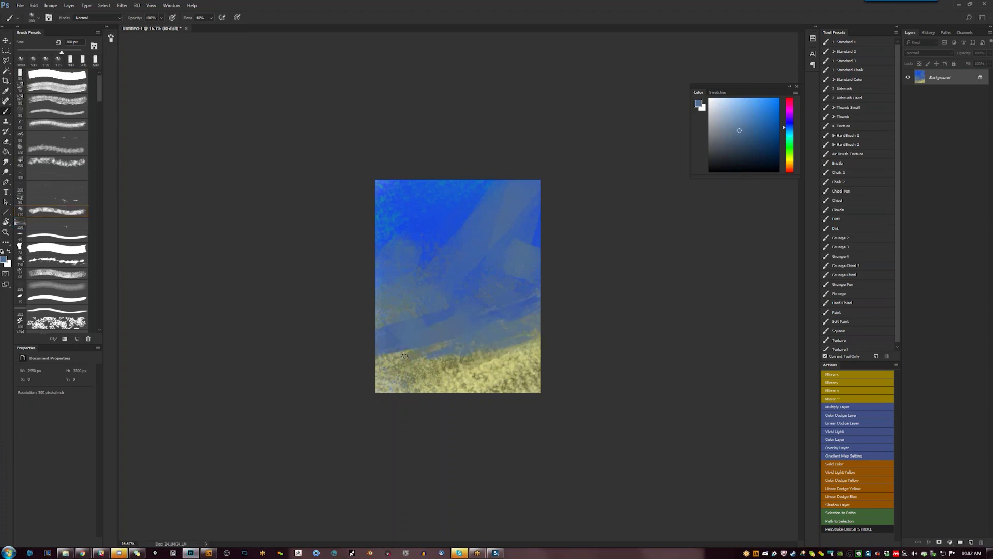
{"action": "key", "text": "bracketleft"}
{"action": "left_click_drag", "start_coordinate": [409, 366], "coordinate": [546, 344]}
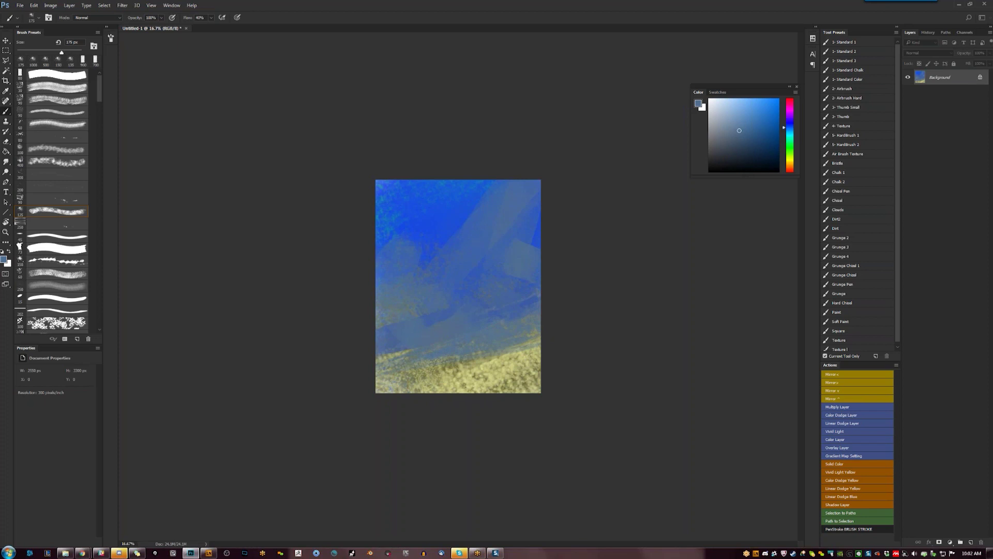
Sample the tan sand colour and repaint the lower sand in a lighter, smoother yellow
{"action": "left_click", "coordinate": [455, 365], "text": "alt"}
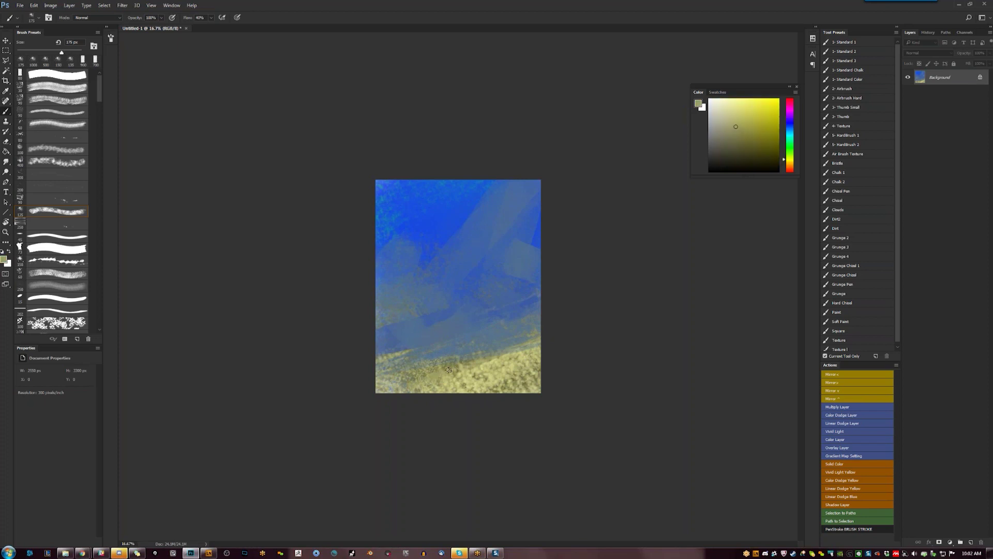
{"action": "left_click_drag", "start_coordinate": [470, 370], "coordinate": [510, 364]}
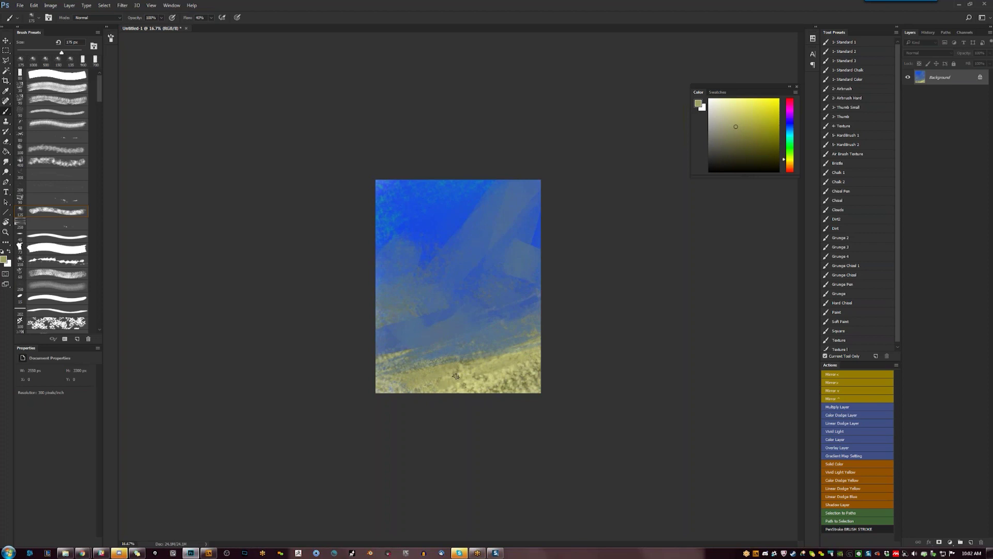
{"action": "mouse_move", "coordinate": [509, 364]}
{"action": "left_mouse_down"}
{"action": "mouse_move", "coordinate": [491, 376]}
{"action": "mouse_move", "coordinate": [530, 378]}
{"action": "left_mouse_up"}
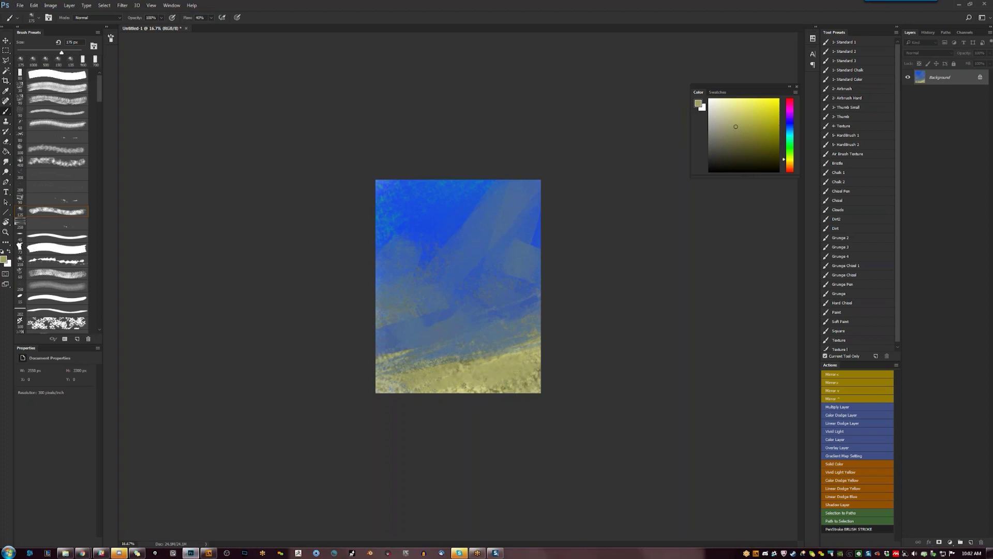
{"action": "left_click", "coordinate": [741, 114]}
{"action": "left_click_drag", "start_coordinate": [537, 368], "coordinate": [487, 392]}
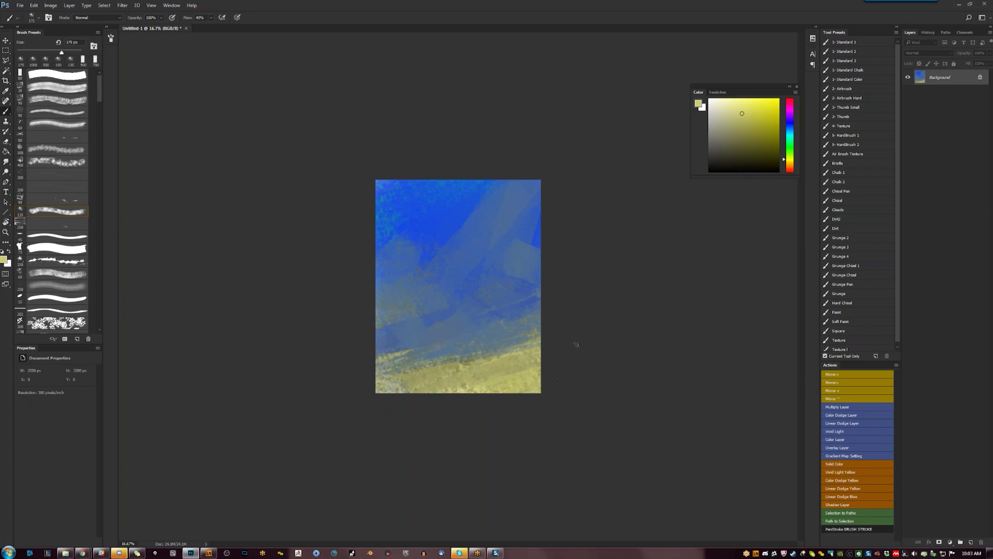
{"action": "key", "text": "bracketleft"}
Set the brush to 400 px and paint saturated blue strokes down the centre of the sky
{"action": "left_click", "coordinate": [398, 319], "text": "alt"}
{"action": "key", "text": "bracketright"}
{"action": "key", "text": "bracketright"}
{"action": "key", "text": "bracketright"}
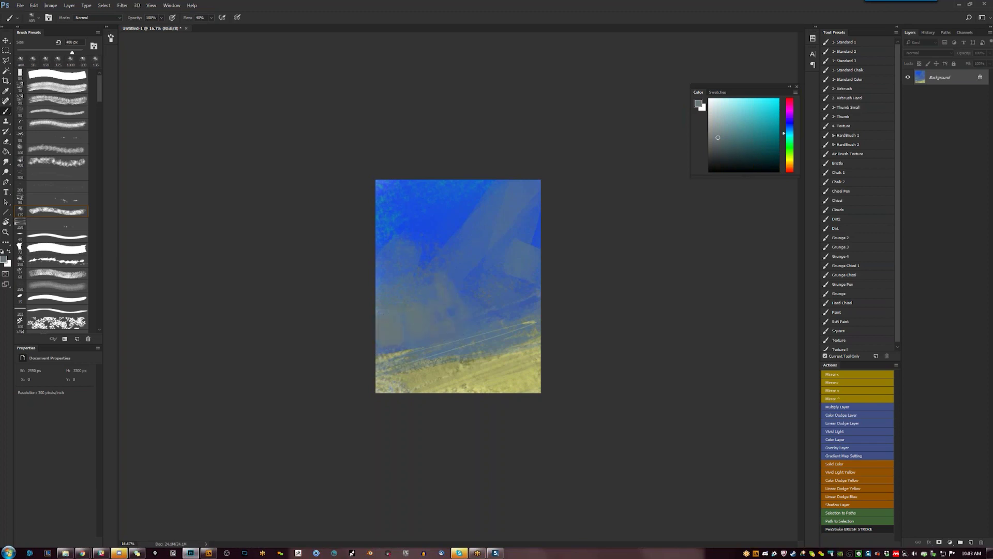
{"action": "left_click", "coordinate": [396, 193], "text": "alt"}
{"action": "left_click_drag", "start_coordinate": [439, 261], "coordinate": [458, 310]}
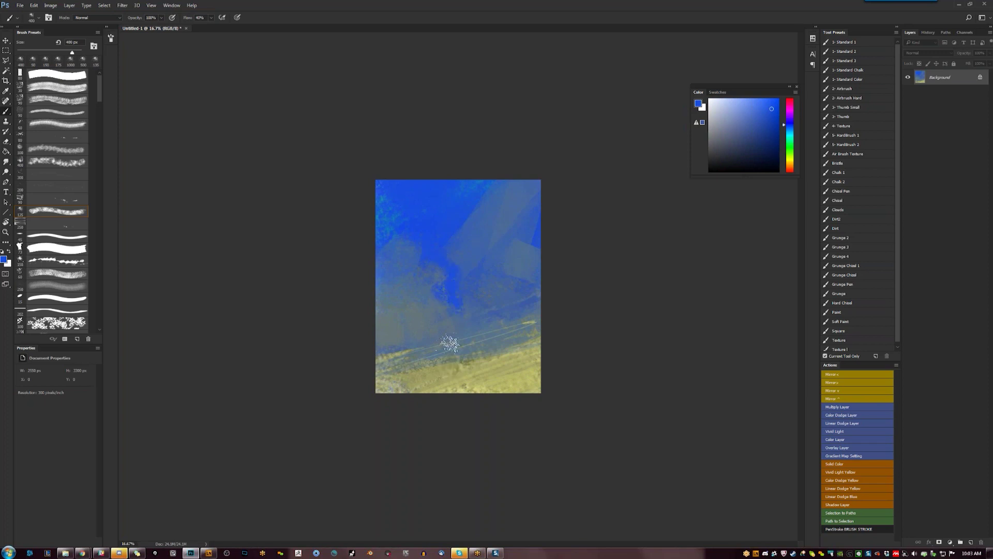
{"action": "left_click", "coordinate": [63, 236]}
{"action": "left_click", "coordinate": [33, 58]}
{"action": "mouse_move", "coordinate": [441, 268]}
{"action": "left_mouse_down"}
{"action": "mouse_move", "coordinate": [437, 325]}
{"action": "mouse_move", "coordinate": [419, 321]}
{"action": "left_mouse_up"}
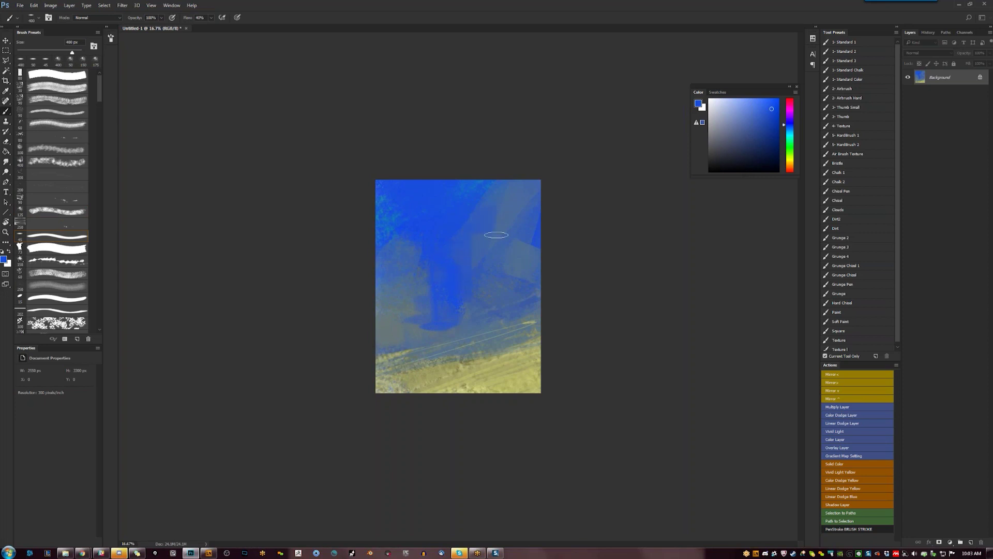
Sample sky blues from the canvas and dab a darker blue patch into the mid-sky
{"action": "left_click", "coordinate": [504, 216], "text": "alt"}
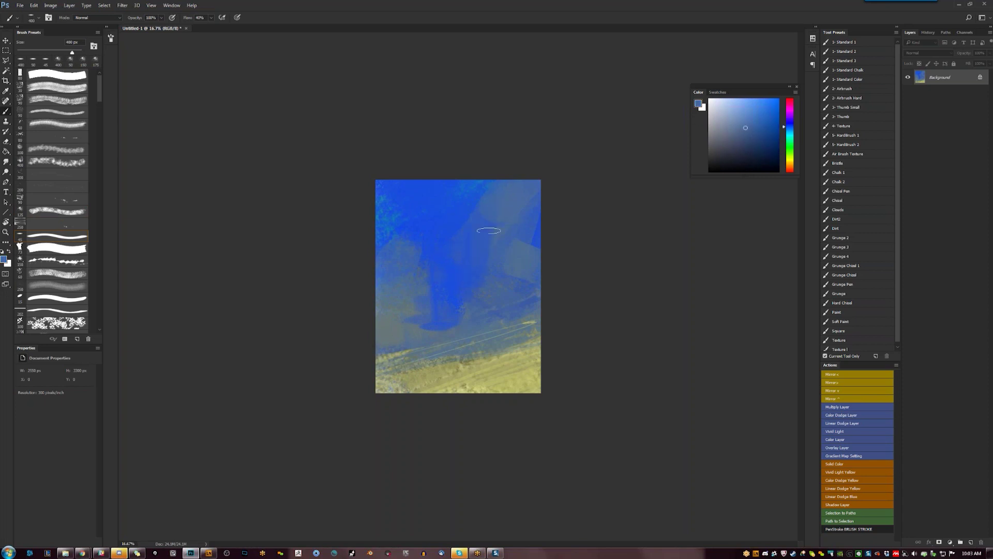
{"action": "left_click", "coordinate": [440, 203], "text": "alt"}
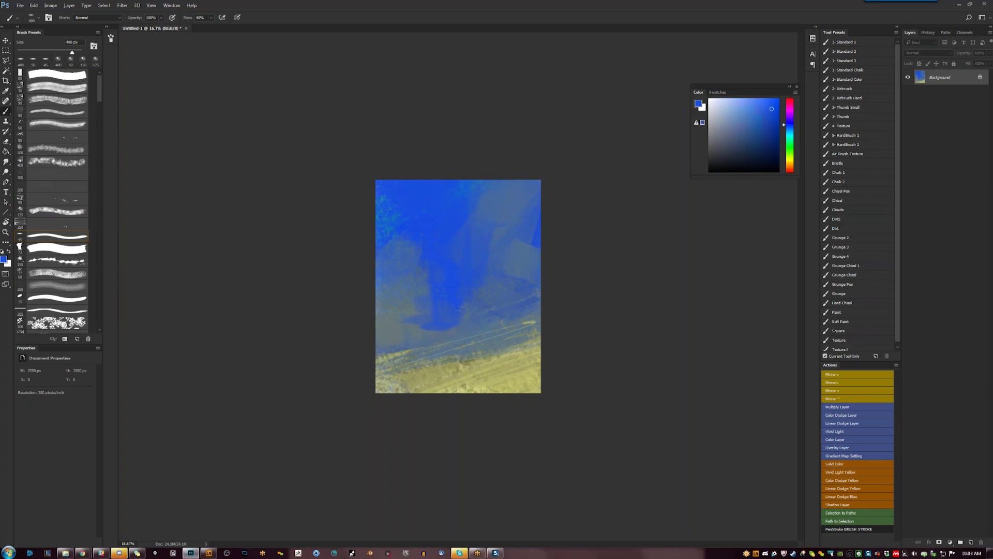
{"action": "left_click", "coordinate": [379, 214], "text": "alt"}
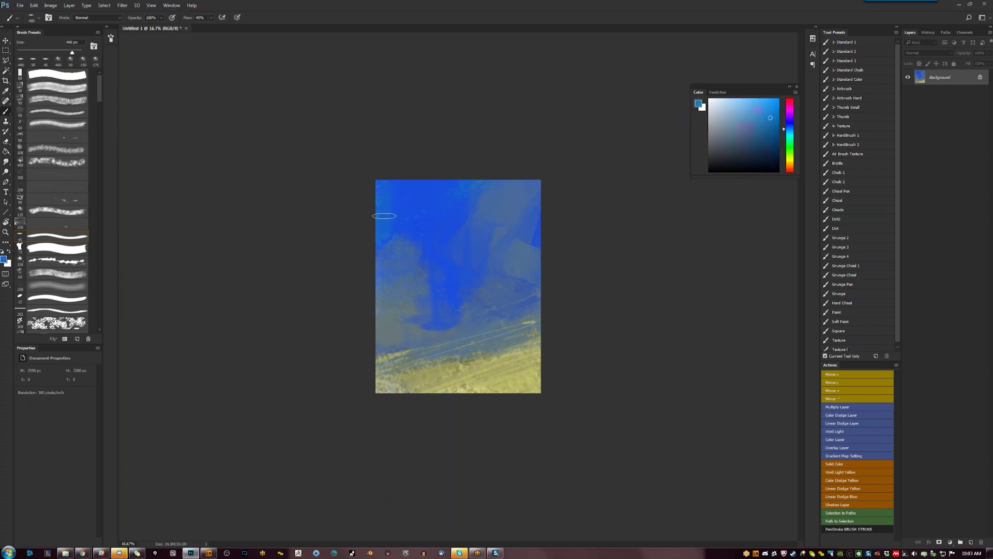
{"action": "left_click", "coordinate": [424, 180], "text": "alt"}
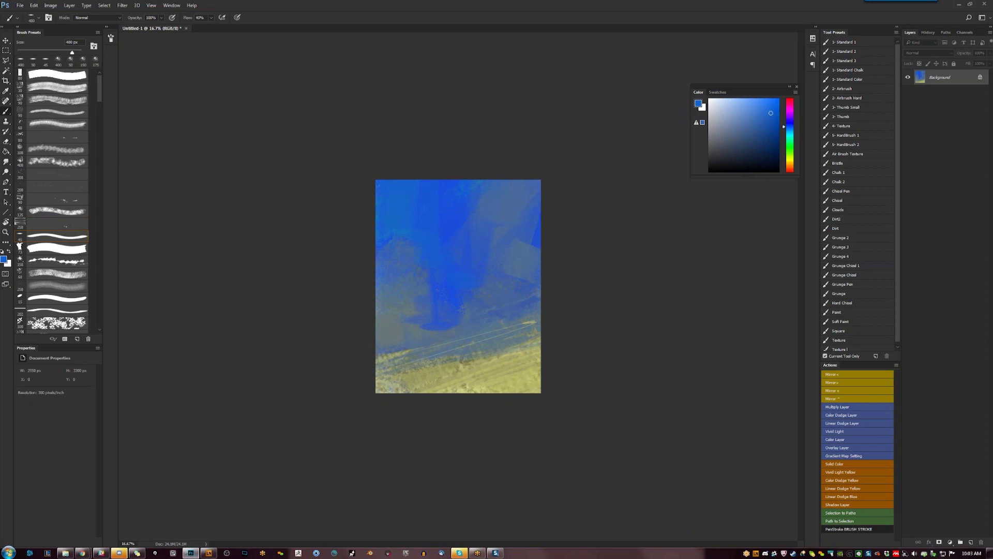
{"action": "mouse_move", "coordinate": [433, 281]}
{"action": "left_mouse_down"}
{"action": "mouse_move", "coordinate": [430, 309]}
{"action": "mouse_move", "coordinate": [512, 303]}
{"action": "left_mouse_up"}
At 900 px, sample sky blues and paint pale blue cloud strokes across the upper sky
{"action": "key", "text": "bracketright"}
{"action": "key", "text": "bracketright"}
{"action": "key", "text": "bracketright"}
{"action": "left_click", "coordinate": [471, 195], "text": "alt"}
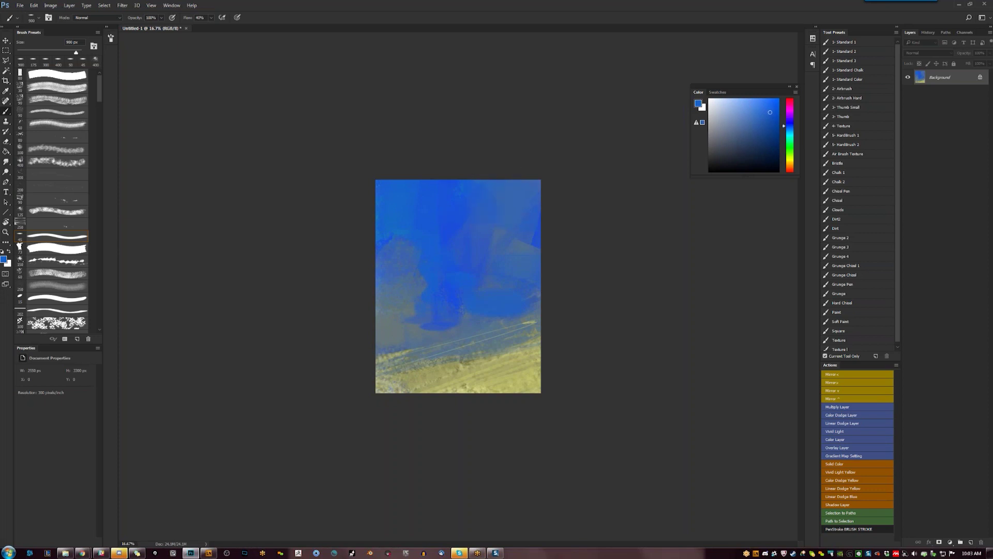
{"action": "left_click", "coordinate": [411, 245], "text": "alt"}
{"action": "left_click_drag", "start_coordinate": [744, 114], "coordinate": [740, 117]}
{"action": "mouse_move", "coordinate": [378, 222]}
{"action": "left_mouse_down"}
{"action": "mouse_move", "coordinate": [409, 248]}
{"action": "mouse_move", "coordinate": [450, 259]}
{"action": "mouse_move", "coordinate": [450, 310]}
{"action": "left_mouse_up"}
Layer darker and lighter blue cloud strokes across the middle sky, then shrink the brush to 300 px
{"action": "left_click", "coordinate": [764, 119]}
{"action": "mouse_move", "coordinate": [404, 263]}
{"action": "left_mouse_down"}
{"action": "mouse_move", "coordinate": [423, 264]}
{"action": "mouse_move", "coordinate": [393, 238]}
{"action": "left_mouse_up"}
{"action": "left_click", "coordinate": [759, 104]}
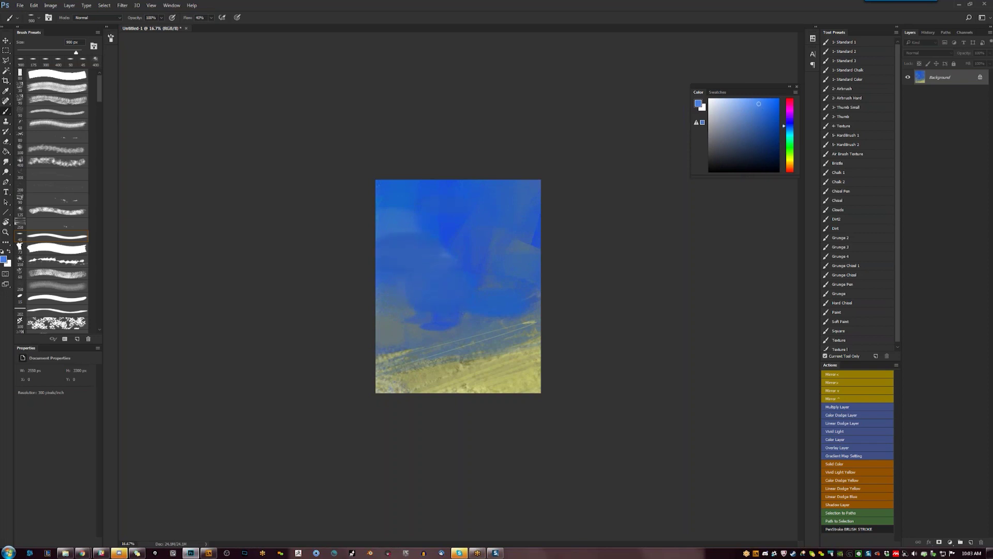
{"action": "left_click_drag", "start_coordinate": [426, 277], "coordinate": [440, 290]}
{"action": "left_click", "coordinate": [433, 282], "text": "alt"}
{"action": "left_click", "coordinate": [434, 282], "text": "alt"}
{"action": "mouse_move", "coordinate": [465, 279]}
{"action": "left_mouse_down"}
{"action": "mouse_move", "coordinate": [460, 224]}
{"action": "mouse_move", "coordinate": [514, 248]}
{"action": "mouse_move", "coordinate": [497, 303]}
{"action": "left_mouse_up"}
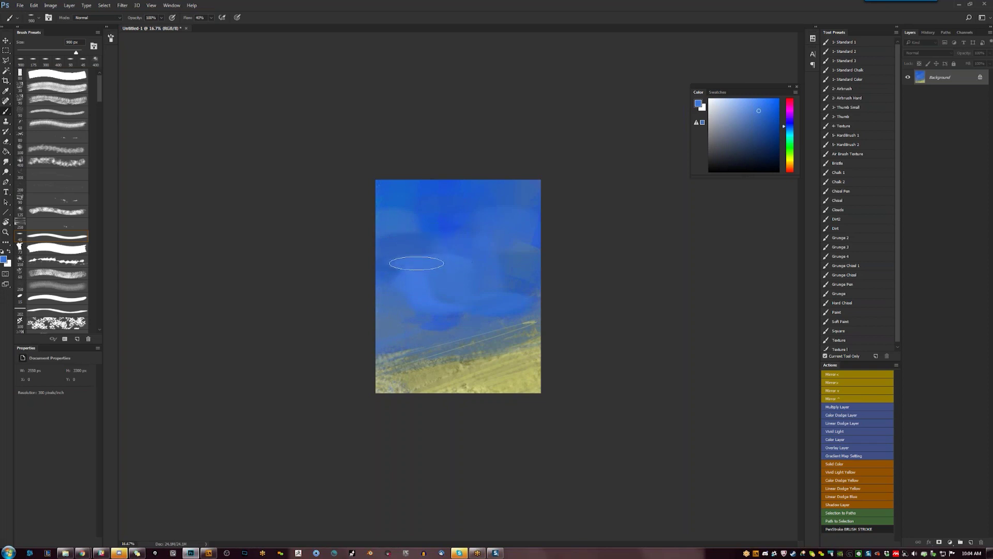
{"action": "key", "text": "bracketleft"}
{"action": "key", "text": "bracketleft"}
{"action": "key", "text": "bracketleft"}
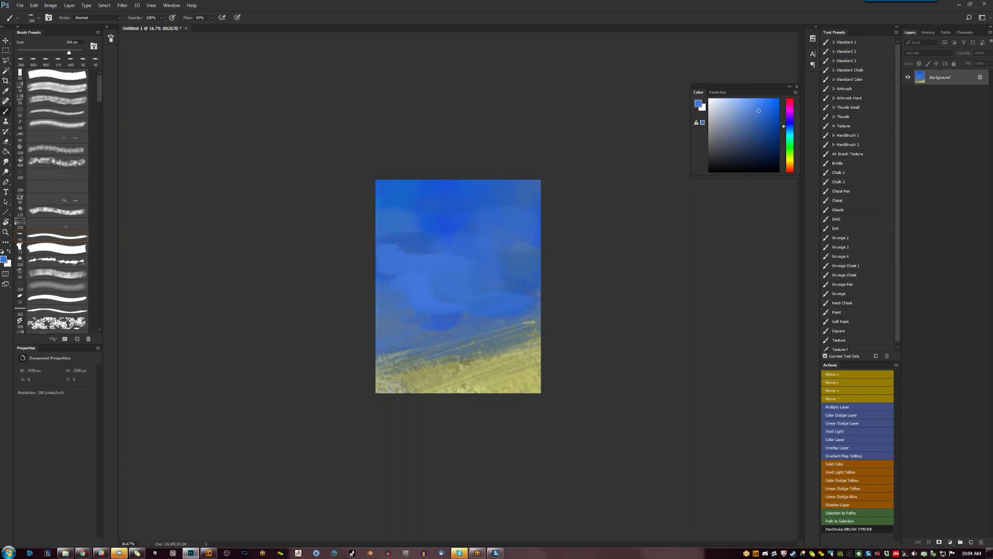
{"action": "mouse_move", "coordinate": [81, 552]}
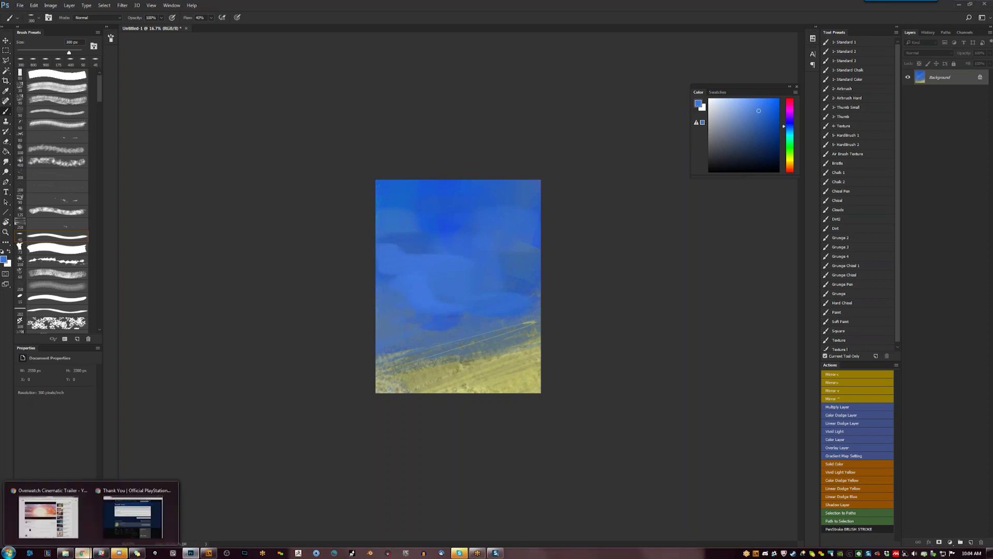
{"action": "left_click", "coordinate": [49, 516]}
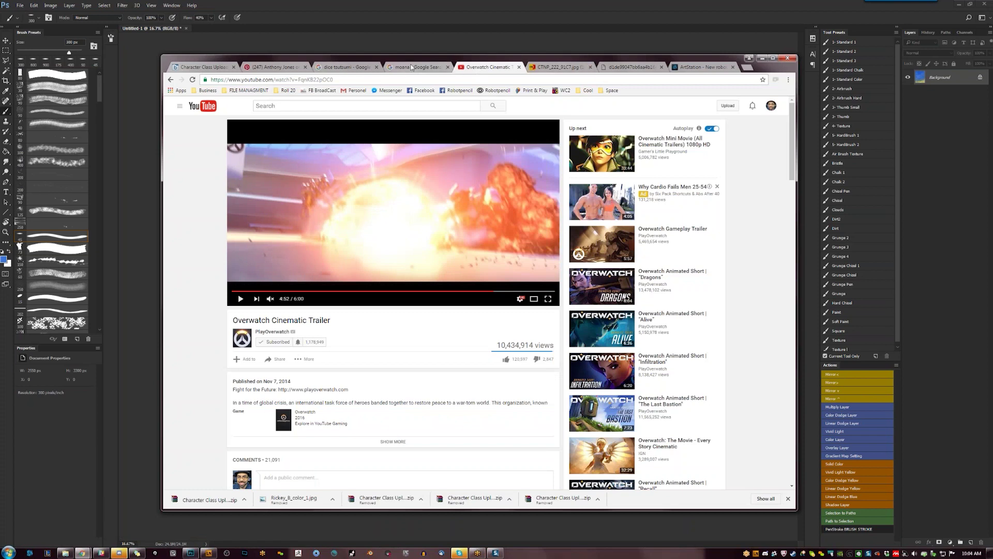
Close the three old reference tabs in Chrome
{"action": "left_click", "coordinate": [376, 67]}
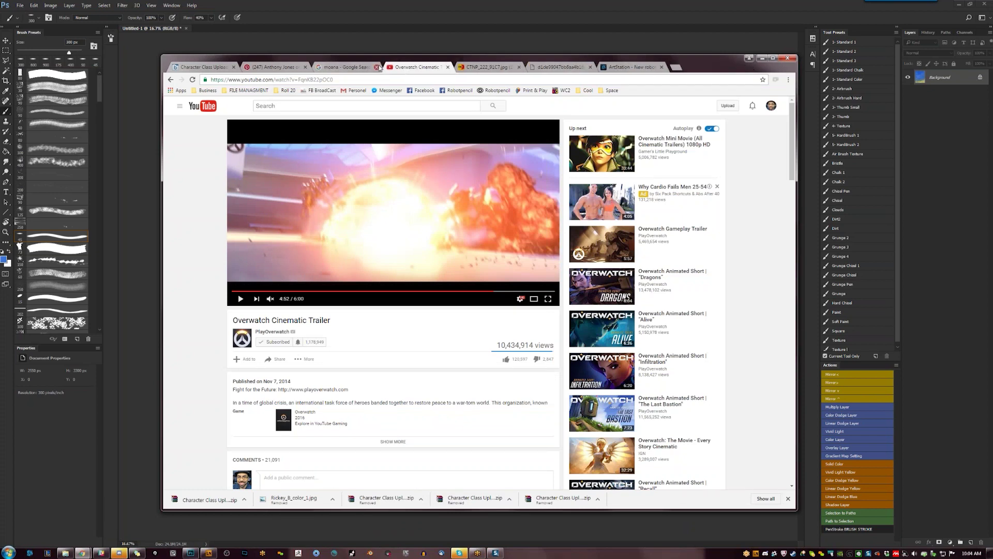
{"action": "left_click", "coordinate": [376, 67]}
{"action": "left_click", "coordinate": [376, 67]}
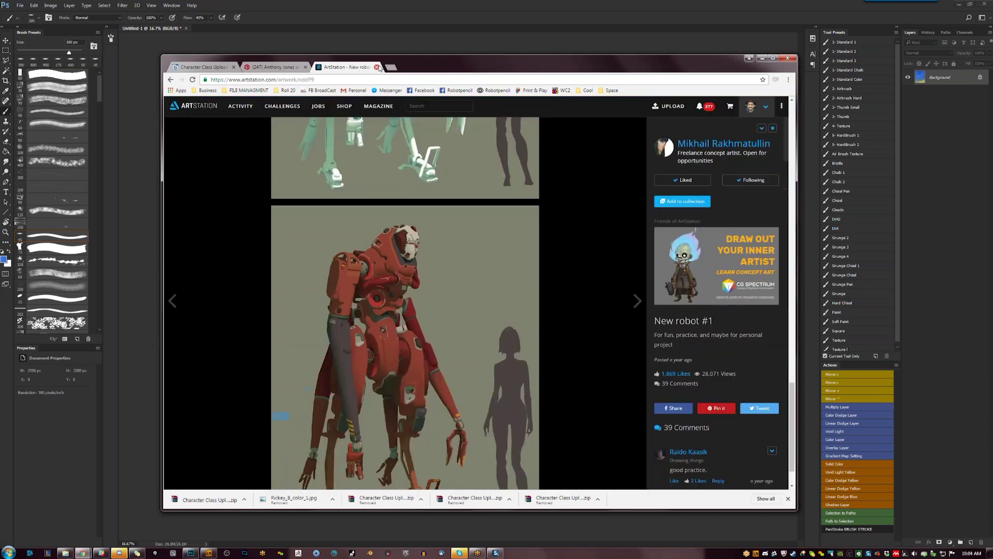
Search Google for 'street fighter terms' and open the EventHubs terminology glossary
{"action": "left_click", "coordinate": [392, 67]}
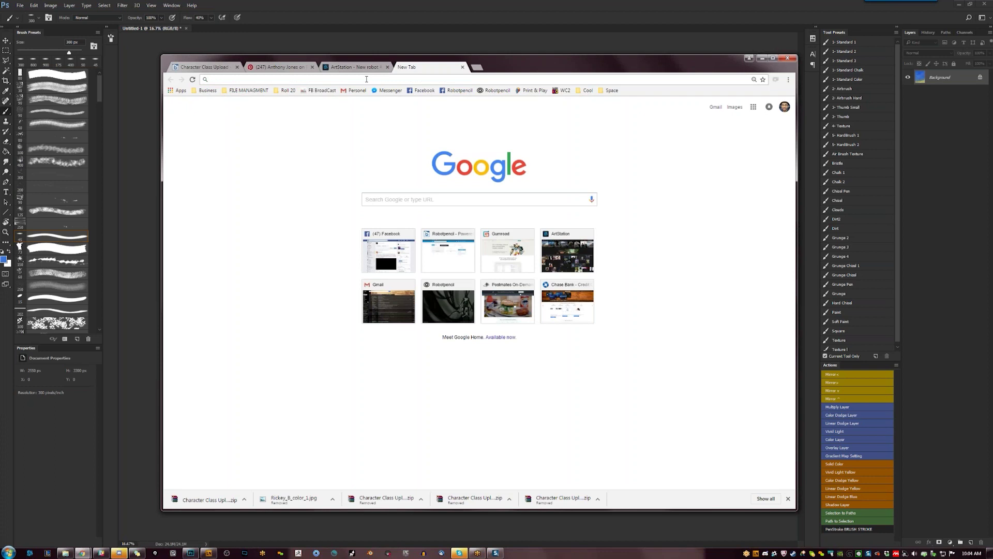
{"action": "type", "text": "street fighter term"}
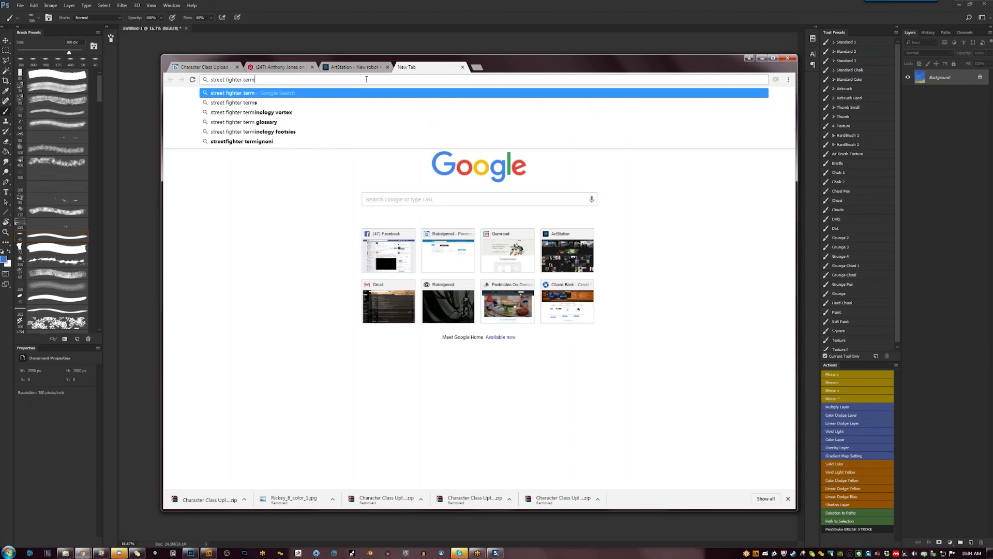
{"action": "key", "text": "Down"}
{"action": "key", "text": "Return"}
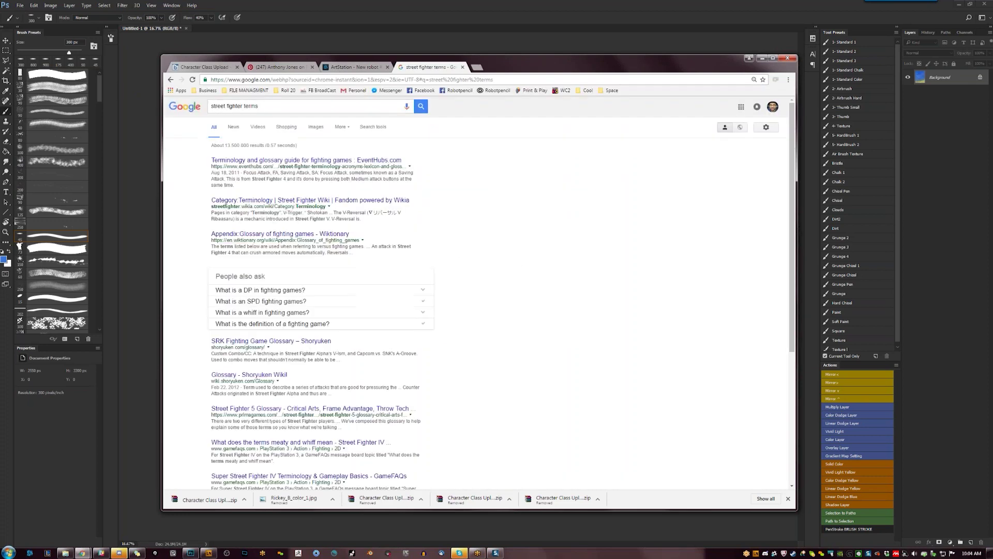
{"action": "left_click", "coordinate": [277, 161]}
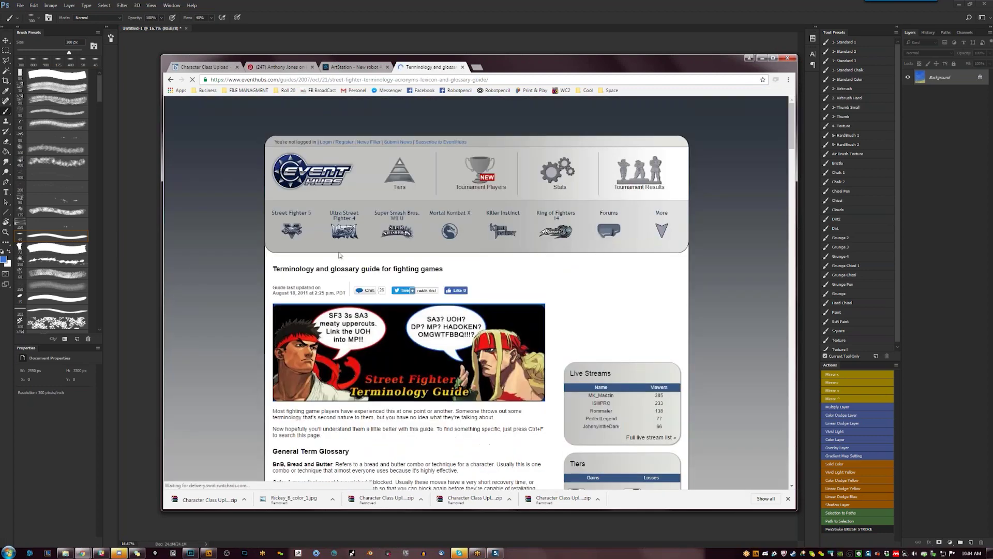
Scroll the EventHubs glossary past Game-specific terminology to Characters, then return to the painting
{"action": "scroll", "coordinate": [334, 248], "scroll_direction": "down", "scroll_amount": 1}
{"action": "scroll", "coordinate": [334, 271], "scroll_direction": "down", "scroll_amount": 3}
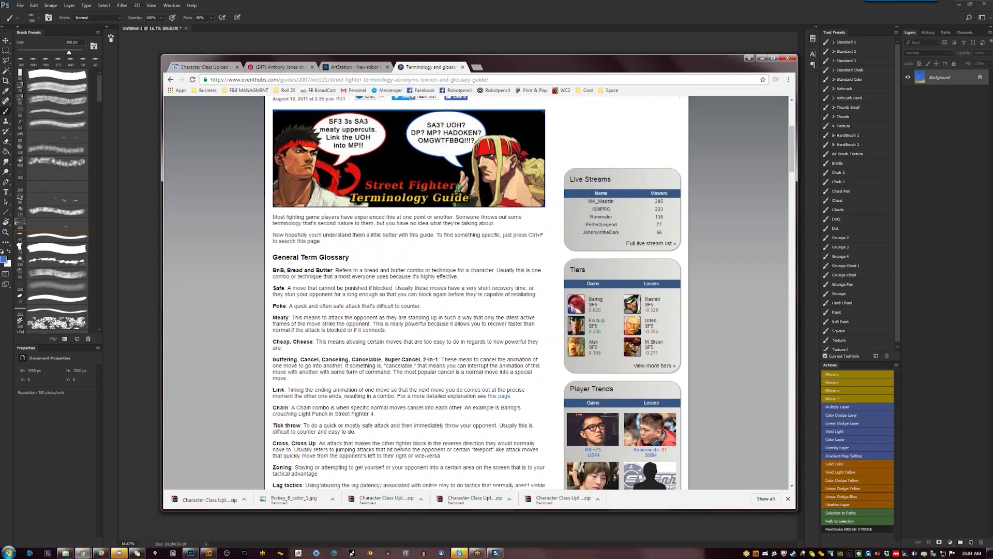
{"action": "scroll", "coordinate": [290, 304], "scroll_direction": "down", "scroll_amount": 1}
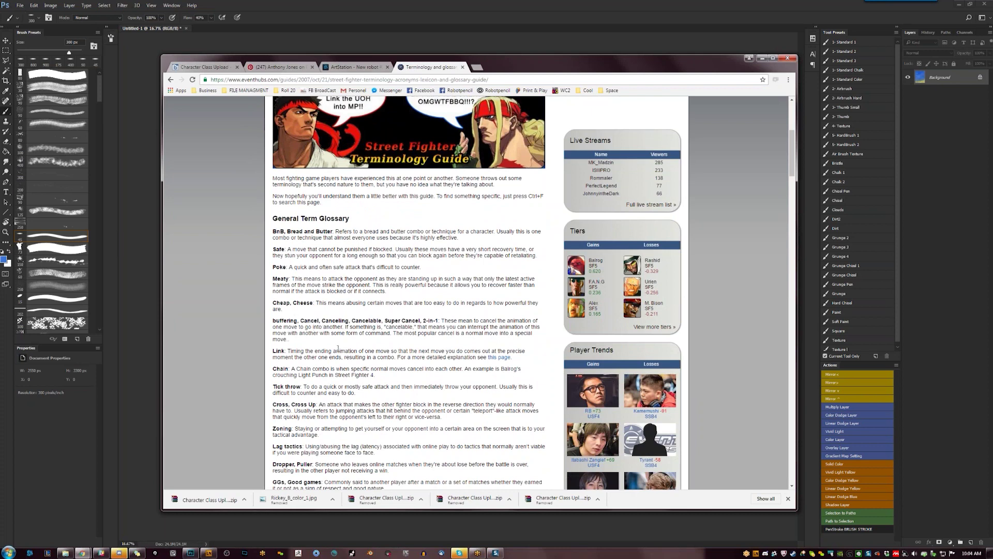
{"action": "scroll", "coordinate": [338, 348], "scroll_direction": "down", "scroll_amount": 2}
{"action": "scroll", "coordinate": [301, 337], "scroll_direction": "down", "scroll_amount": 2}
{"action": "scroll", "coordinate": [298, 308], "scroll_direction": "down", "scroll_amount": 1}
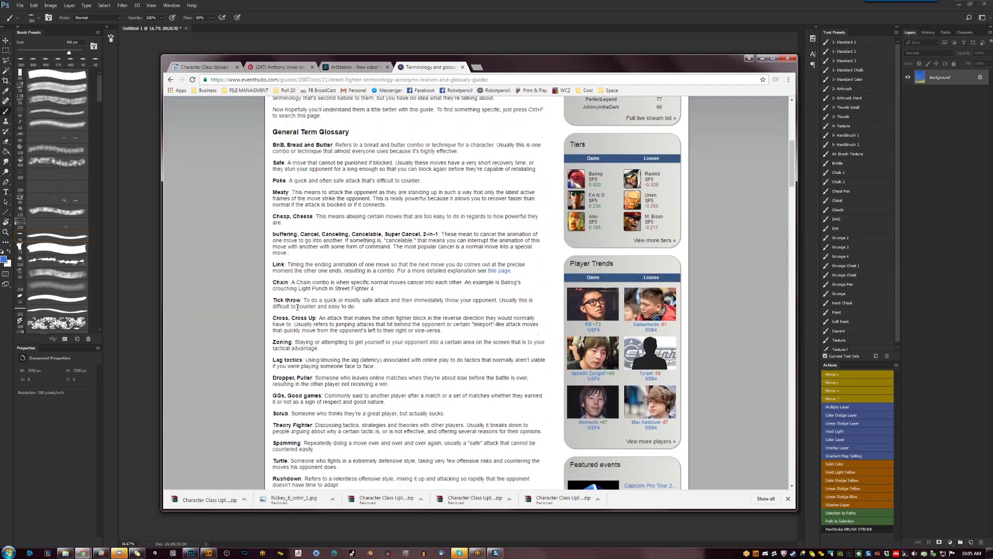
{"action": "scroll", "coordinate": [289, 482], "scroll_direction": "down", "scroll_amount": 1}
{"action": "scroll", "coordinate": [300, 296], "scroll_direction": "down", "scroll_amount": 1}
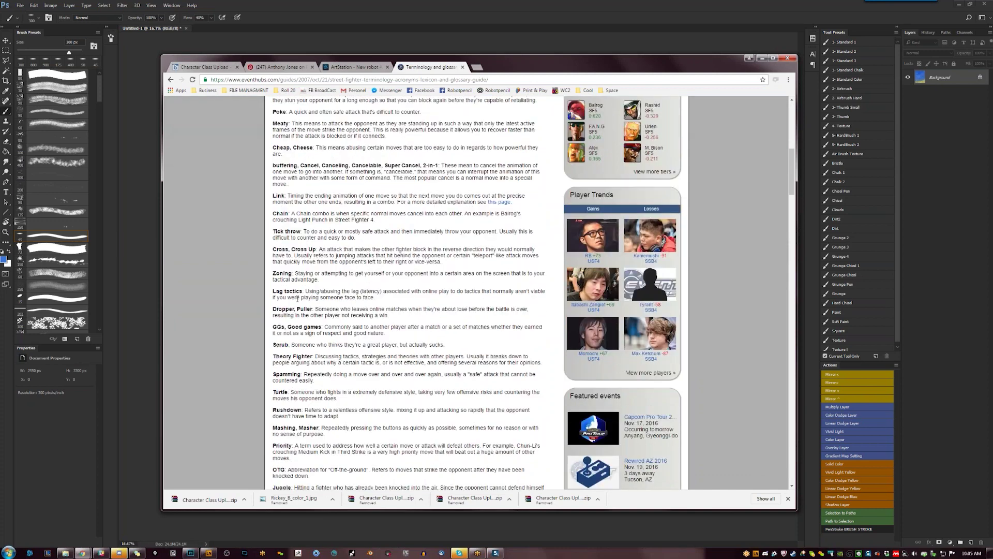
{"action": "scroll", "coordinate": [297, 299], "scroll_direction": "down", "scroll_amount": 1}
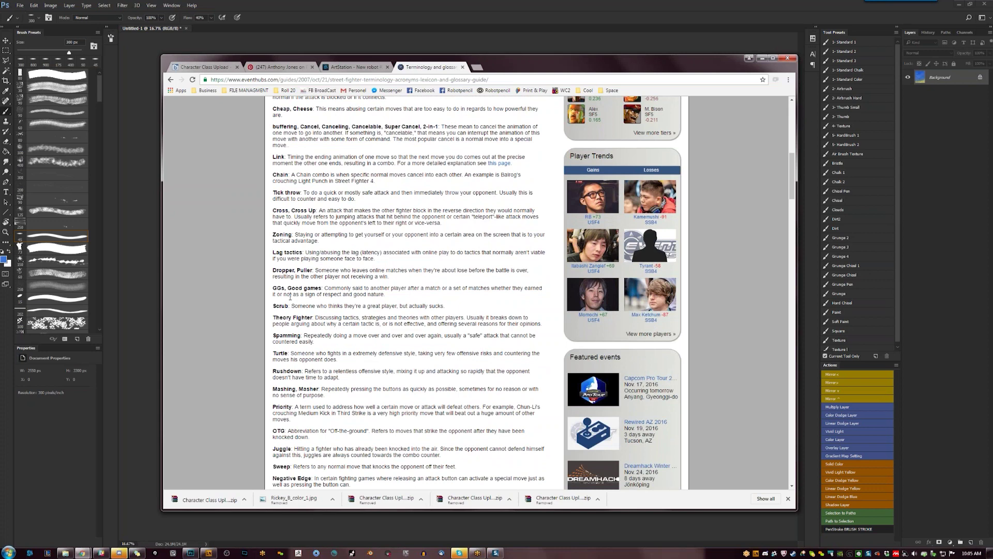
{"action": "scroll", "coordinate": [290, 297], "scroll_direction": "down", "scroll_amount": 1}
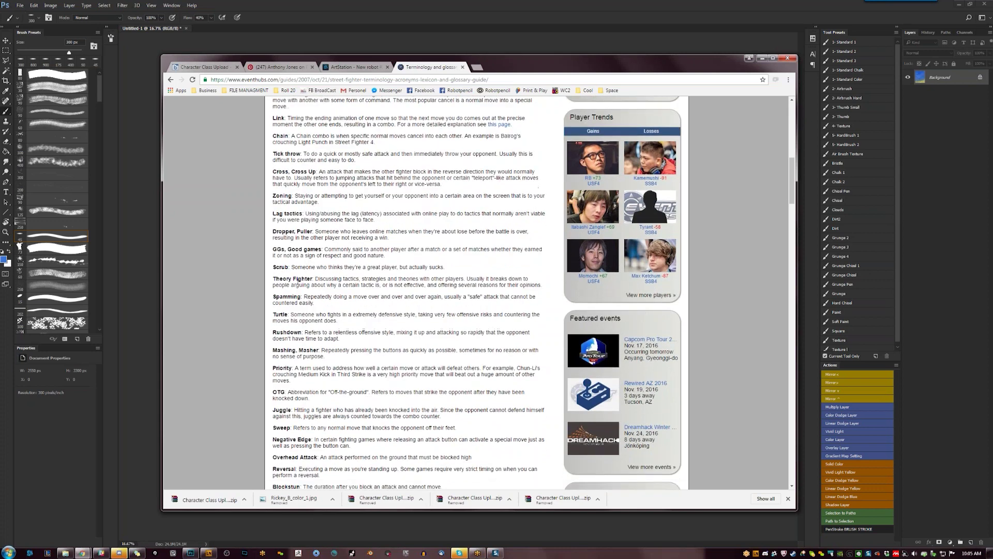
{"action": "scroll", "coordinate": [296, 289], "scroll_direction": "down", "scroll_amount": 1}
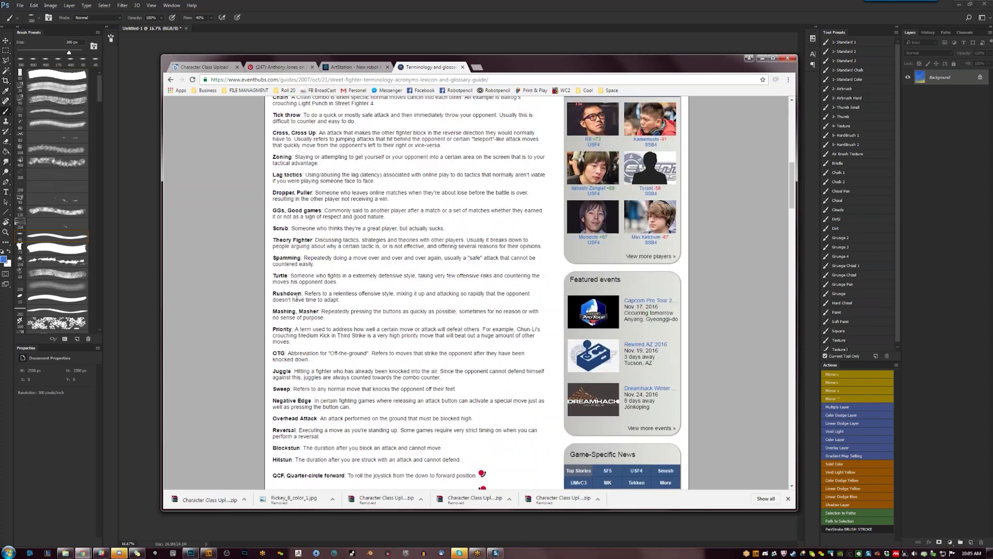
{"action": "scroll", "coordinate": [288, 311], "scroll_direction": "down", "scroll_amount": 1}
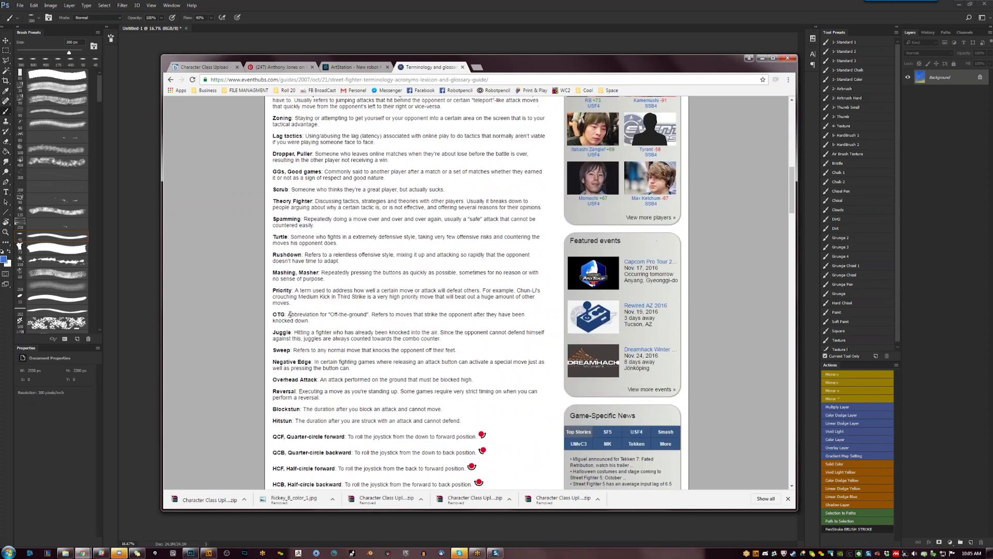
{"action": "scroll", "coordinate": [289, 310], "scroll_direction": "down", "scroll_amount": 1}
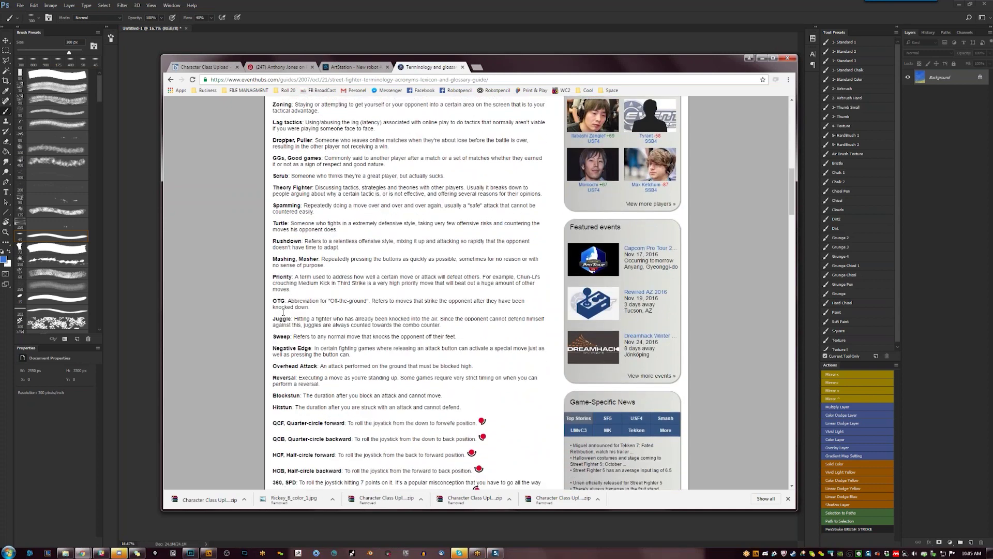
{"action": "scroll", "coordinate": [291, 299], "scroll_direction": "down", "scroll_amount": 1}
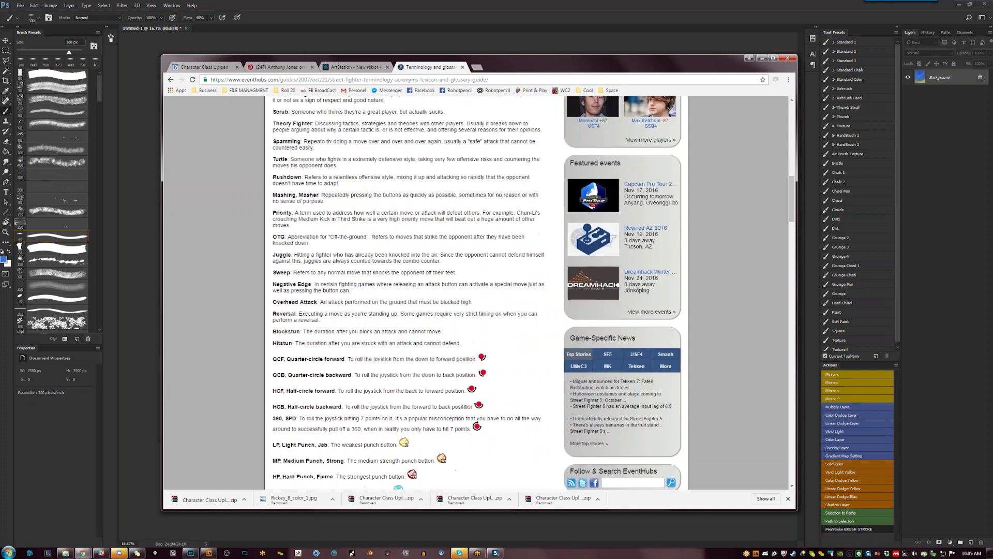
{"action": "scroll", "coordinate": [348, 310], "scroll_direction": "down", "scroll_amount": 1}
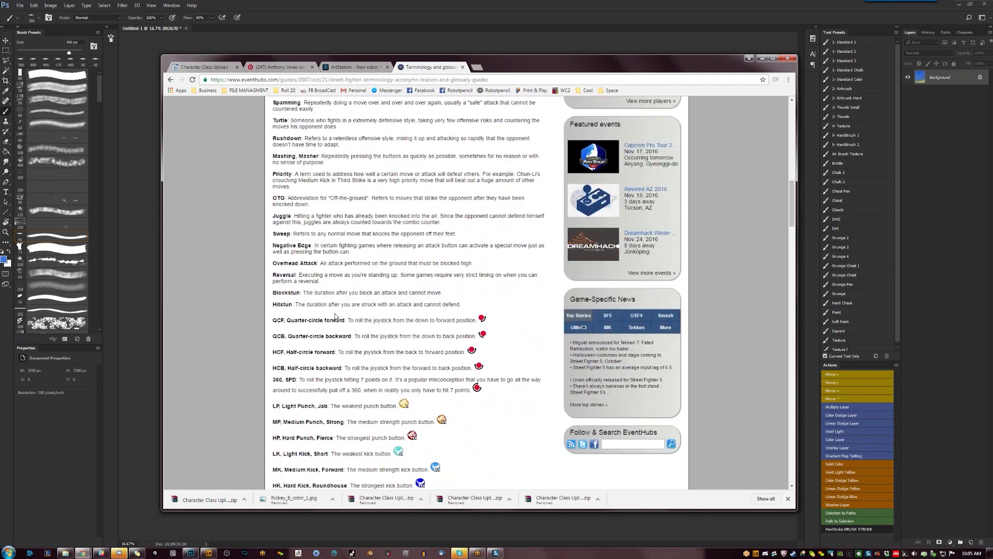
{"action": "scroll", "coordinate": [328, 317], "scroll_direction": "down", "scroll_amount": 1}
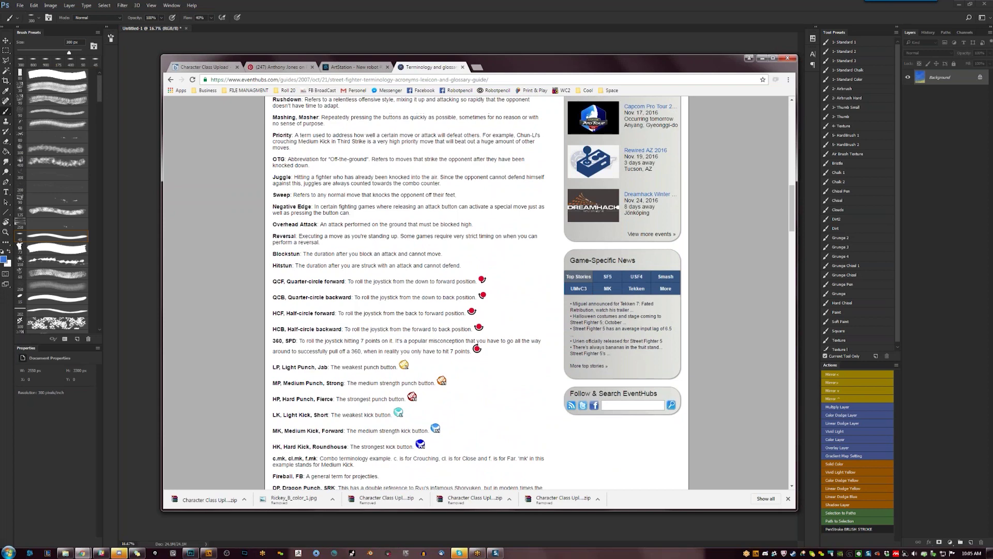
{"action": "scroll", "coordinate": [476, 197], "scroll_direction": "down", "scroll_amount": 1}
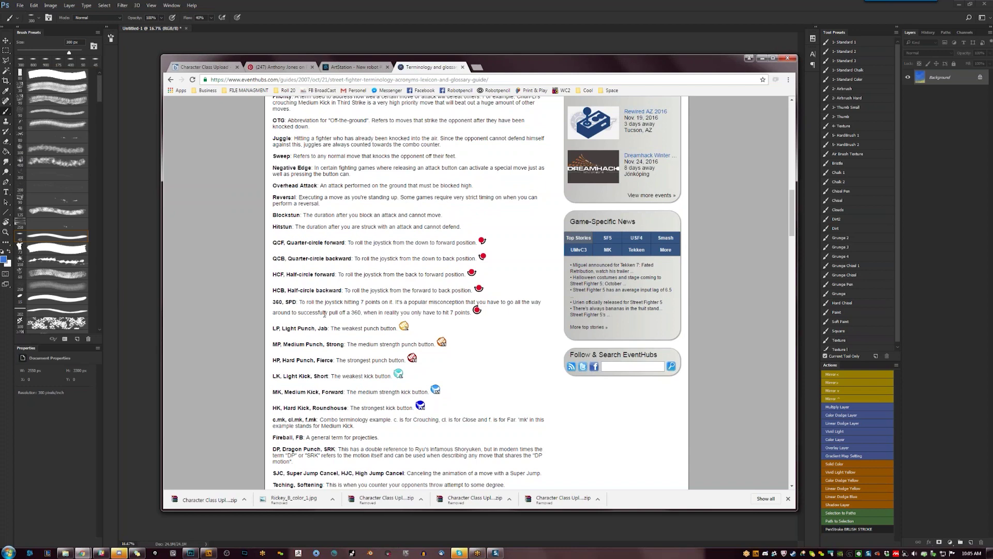
{"action": "scroll", "coordinate": [325, 314], "scroll_direction": "down", "scroll_amount": 1}
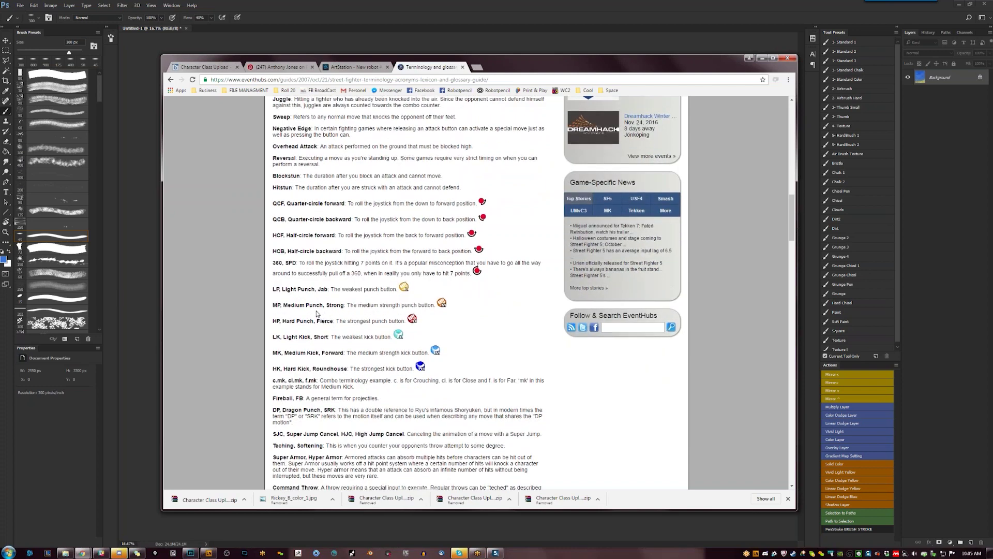
{"action": "scroll", "coordinate": [317, 313], "scroll_direction": "down", "scroll_amount": 1}
{"action": "scroll", "coordinate": [316, 313], "scroll_direction": "down", "scroll_amount": 1}
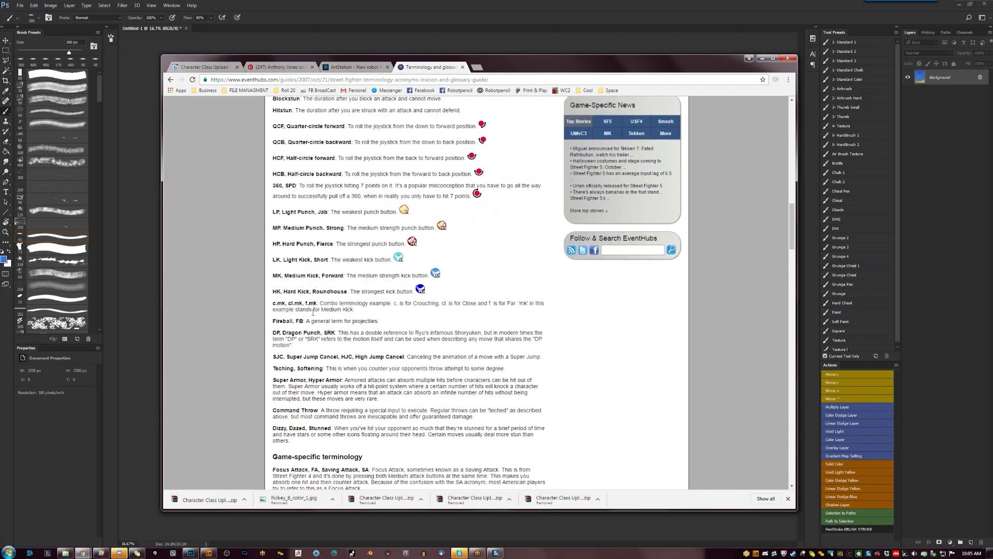
{"action": "scroll", "coordinate": [316, 314], "scroll_direction": "down", "scroll_amount": 1}
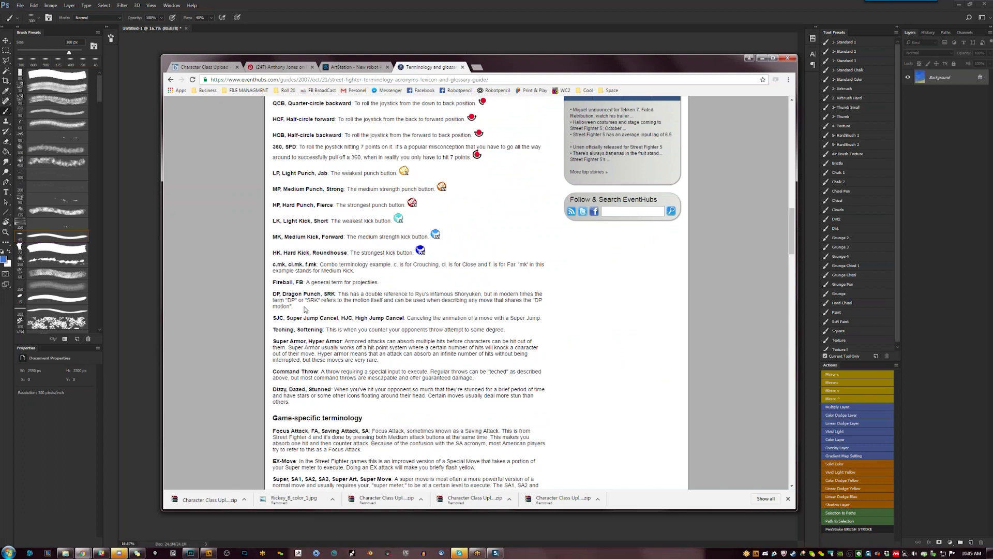
{"action": "scroll", "coordinate": [304, 309], "scroll_direction": "down", "scroll_amount": 1}
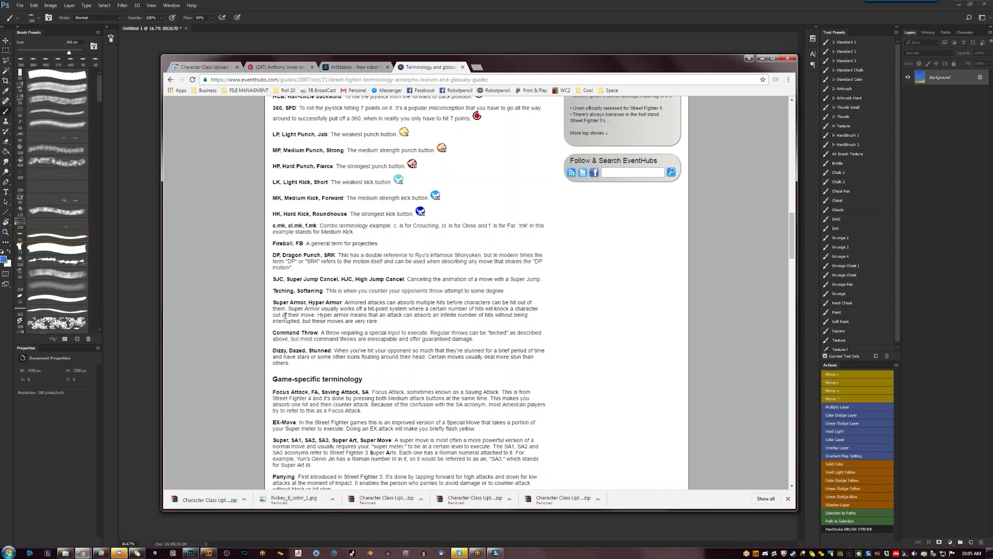
{"action": "scroll", "coordinate": [290, 321], "scroll_direction": "down", "scroll_amount": 1}
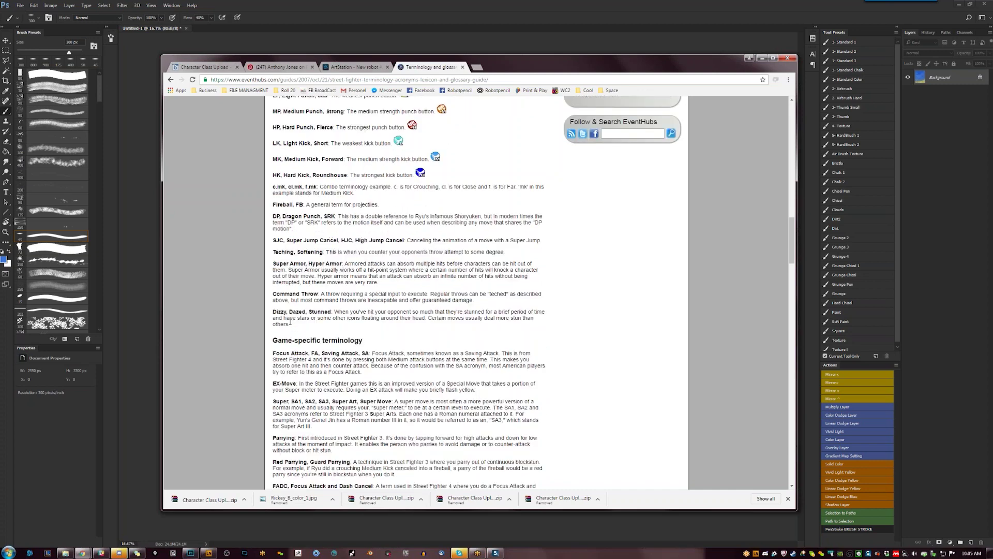
{"action": "scroll", "coordinate": [290, 321], "scroll_direction": "down", "scroll_amount": 2}
{"action": "scroll", "coordinate": [290, 322], "scroll_direction": "down", "scroll_amount": 2}
{"action": "scroll", "coordinate": [291, 322], "scroll_direction": "down", "scroll_amount": 1}
{"action": "scroll", "coordinate": [290, 322], "scroll_direction": "down", "scroll_amount": 1}
{"action": "scroll", "coordinate": [290, 321], "scroll_direction": "up", "scroll_amount": 2}
{"action": "scroll", "coordinate": [290, 322], "scroll_direction": "up", "scroll_amount": 1}
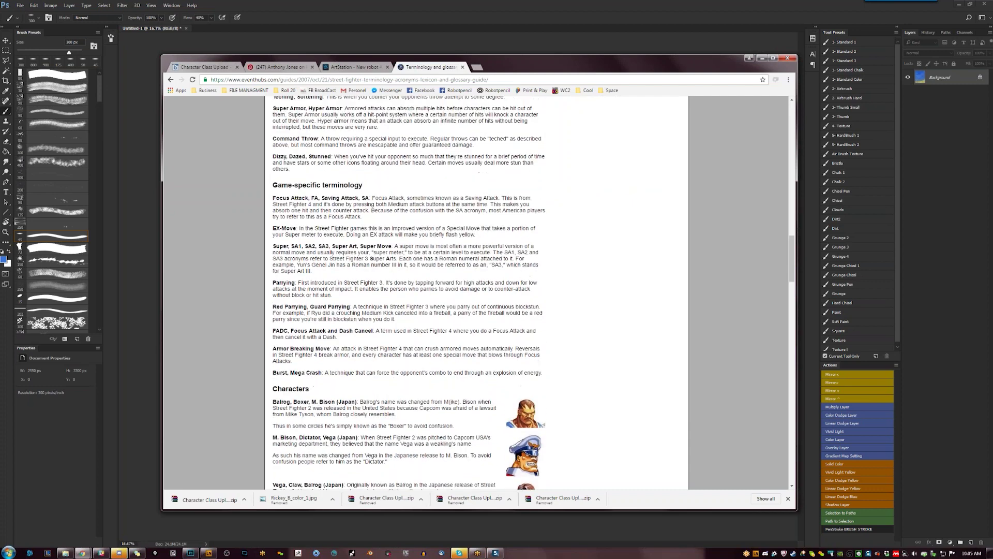
{"action": "left_click", "coordinate": [751, 60]}
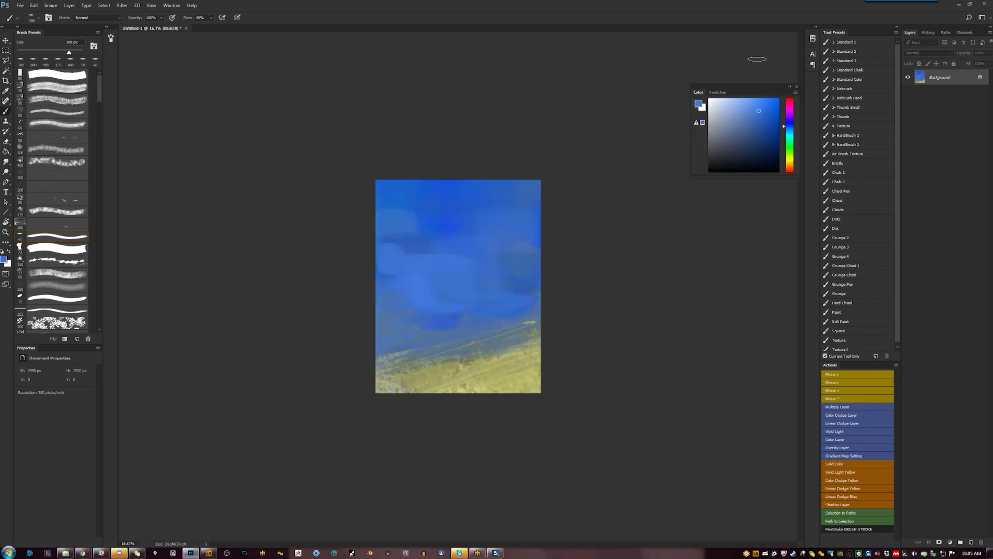
With a larger brush, paint lighter blue patches near the left and right canvas edges
{"action": "key", "text": "bracketright"}
{"action": "key", "text": "bracketright"}
{"action": "mouse_move", "coordinate": [398, 235]}
{"action": "left_mouse_down"}
{"action": "mouse_move", "coordinate": [414, 247]}
{"action": "mouse_move", "coordinate": [382, 239]}
{"action": "mouse_move", "coordinate": [380, 277]}
{"action": "left_mouse_up"}
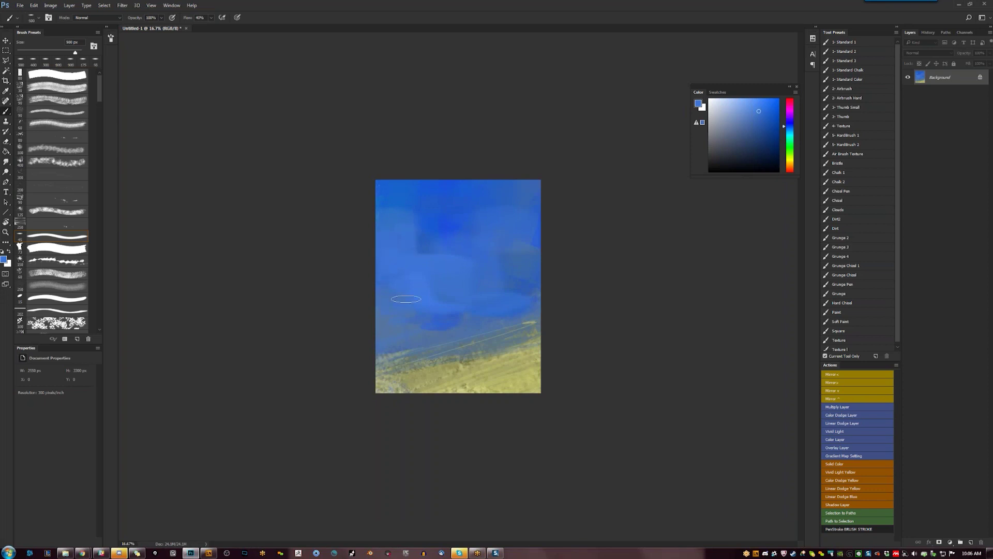
{"action": "left_click_drag", "start_coordinate": [527, 239], "coordinate": [530, 261]}
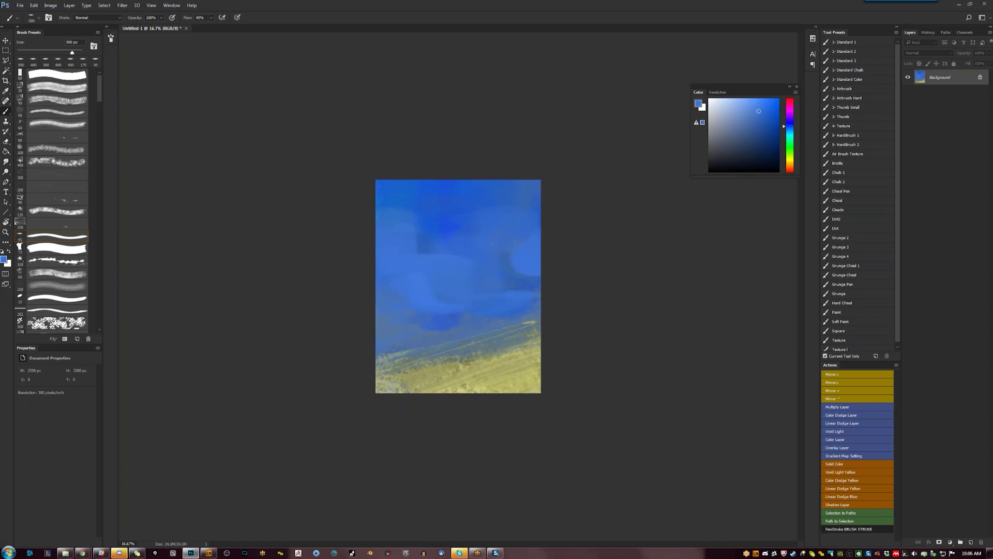
{"action": "left_click_drag", "start_coordinate": [392, 352], "coordinate": [379, 350]}
{"action": "key", "text": "bracketright"}
{"action": "key", "text": "bracketright"}
Paint a lighter sky blue across the mid sky and lower-left horizon, then mirror the canvas
{"action": "left_click", "coordinate": [442, 218], "text": "alt"}
{"action": "left_click_drag", "start_coordinate": [751, 108], "coordinate": [753, 99]}
{"action": "left_click_drag", "start_coordinate": [439, 237], "coordinate": [452, 263]}
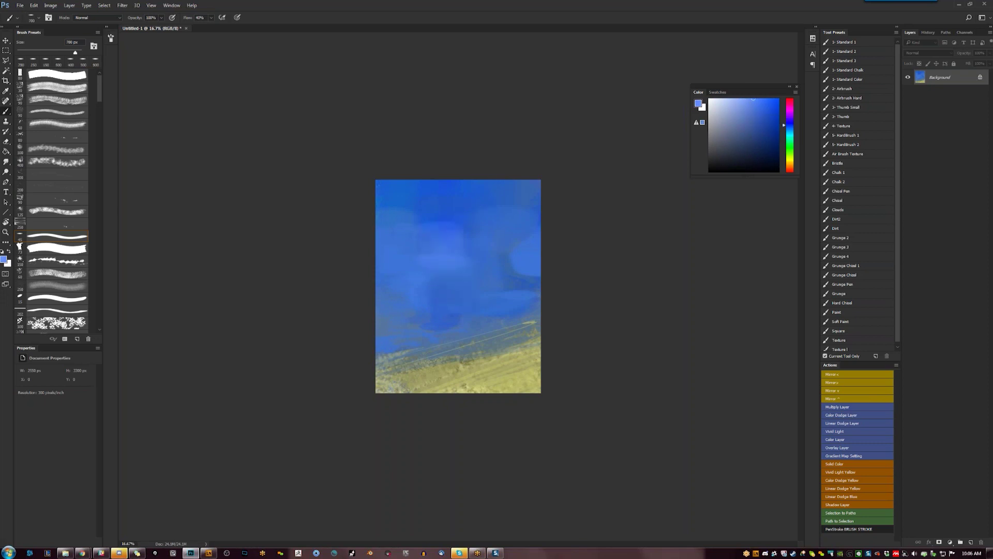
{"action": "left_click_drag", "start_coordinate": [380, 337], "coordinate": [442, 336]}
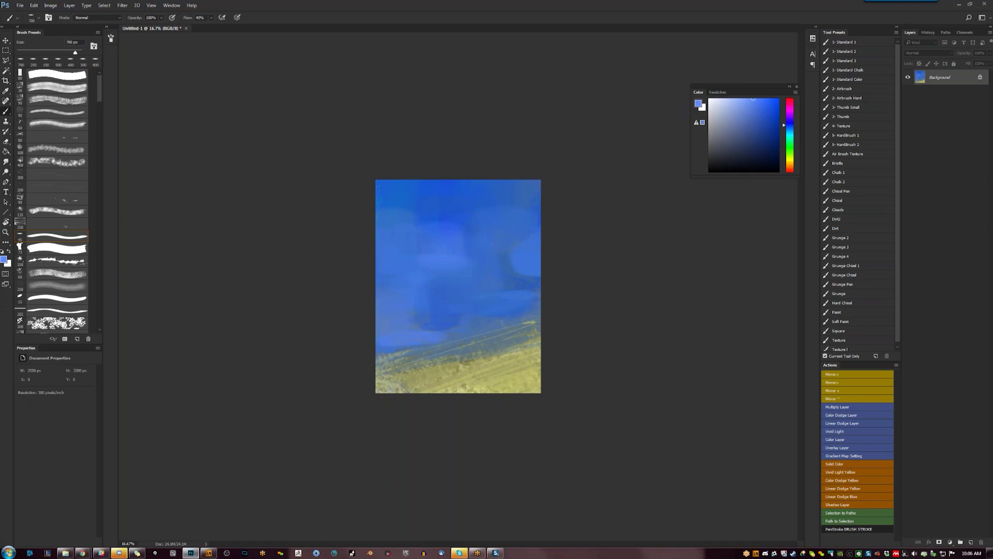
{"action": "left_click", "coordinate": [500, 348], "text": "alt"}
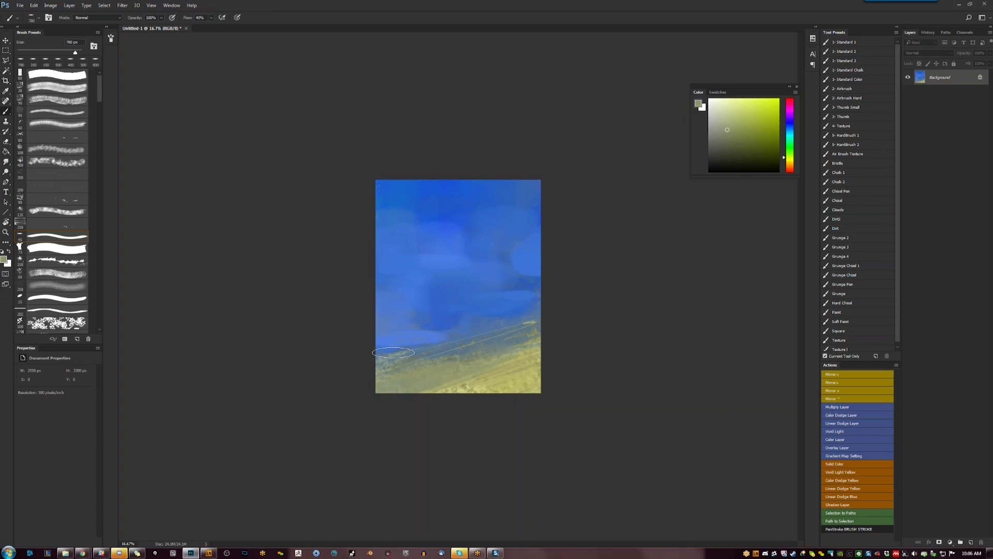
{"action": "key", "text": "F2"}
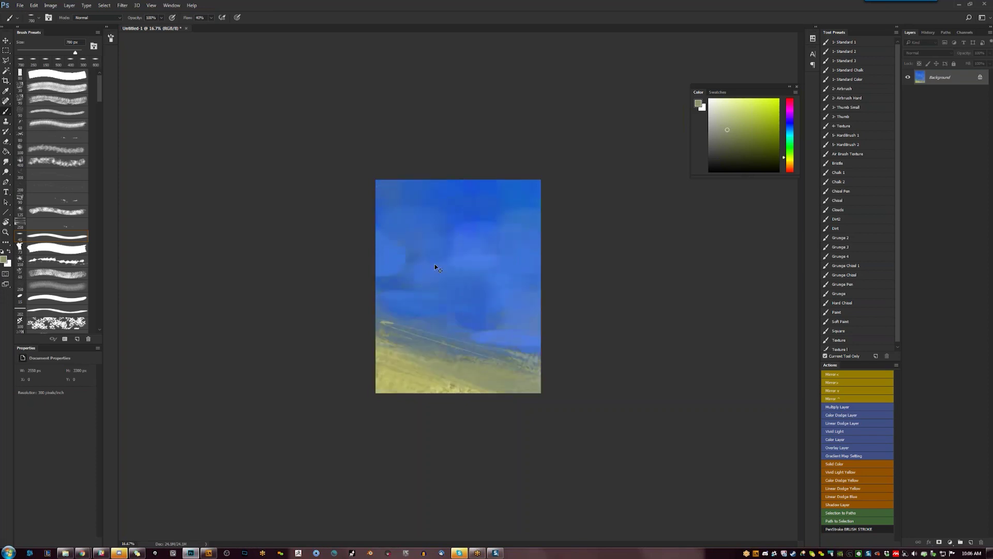
Paint darker and lighter blue patches in the upper sky, blending them together
{"action": "left_click", "coordinate": [395, 273], "text": "alt"}
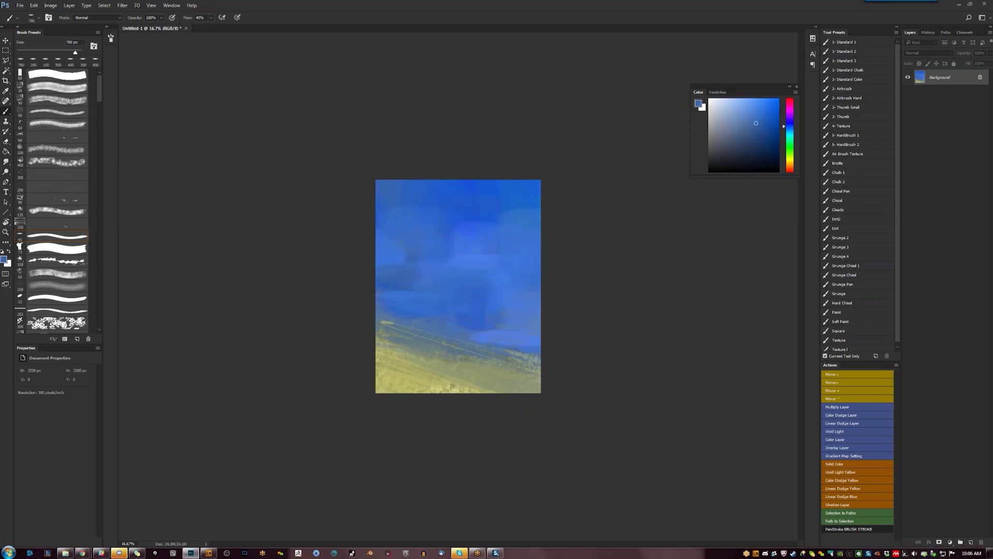
{"action": "mouse_move", "coordinate": [465, 189]}
{"action": "left_mouse_down"}
{"action": "mouse_move", "coordinate": [465, 243]}
{"action": "mouse_move", "coordinate": [492, 248]}
{"action": "left_mouse_up"}
{"action": "left_click", "coordinate": [485, 256], "text": "alt"}
{"action": "left_click_drag", "start_coordinate": [465, 185], "coordinate": [464, 243]}
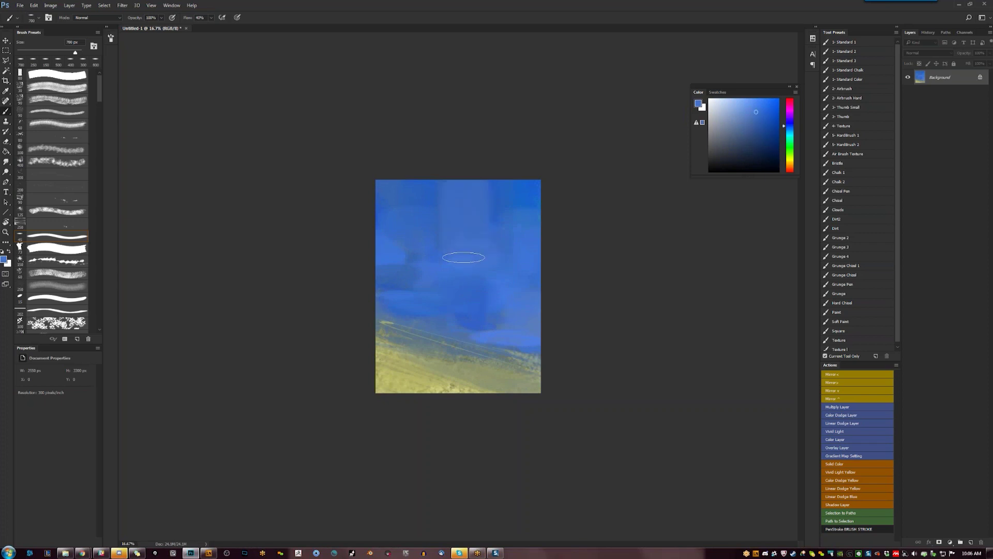
{"action": "mouse_move", "coordinate": [458, 241]}
{"action": "left_mouse_down"}
{"action": "mouse_move", "coordinate": [442, 216]}
{"action": "mouse_move", "coordinate": [476, 215]}
{"action": "left_mouse_up"}
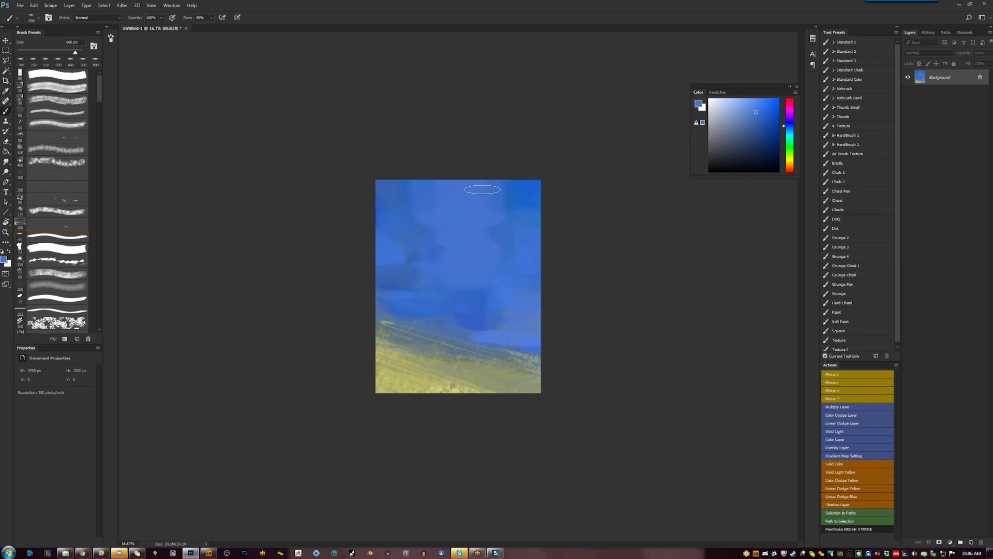
{"action": "left_click_drag", "start_coordinate": [483, 185], "coordinate": [512, 194]}
Flip the canvas back and paint broad blue strokes across mid-canvas with a larger brush
{"action": "left_click", "coordinate": [56, 75]}
{"action": "key", "text": "F2"}
{"action": "left_click", "coordinate": [394, 195], "text": "alt"}
{"action": "key", "text": "bracketright"}
{"action": "key", "text": "bracketright"}
{"action": "key", "text": "bracketright"}
{"action": "left_click_drag", "start_coordinate": [395, 254], "coordinate": [457, 293]}
{"action": "left_click_drag", "start_coordinate": [468, 243], "coordinate": [493, 282]}
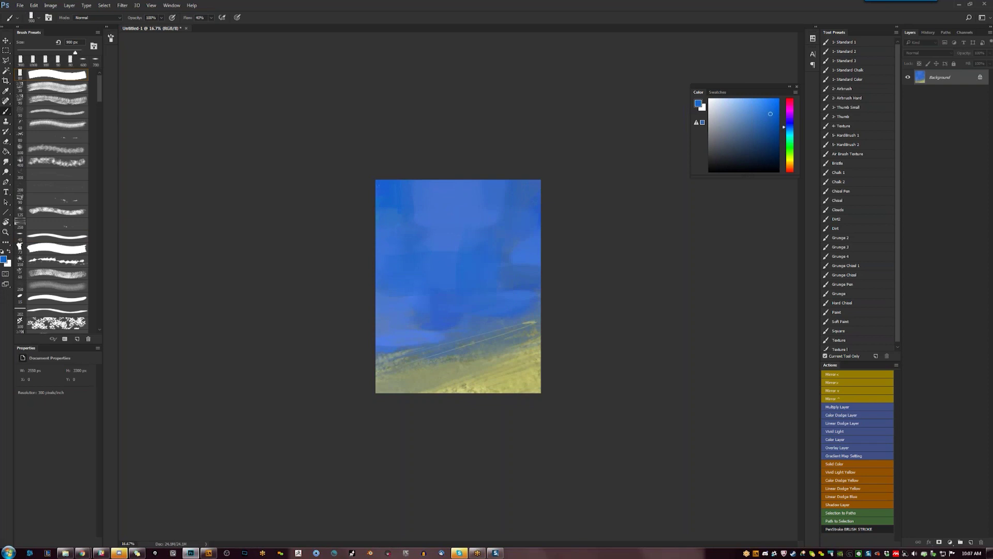
Dab light blues into the sky and add lighter and darker patches on the right
{"action": "key", "text": "bracketleft"}
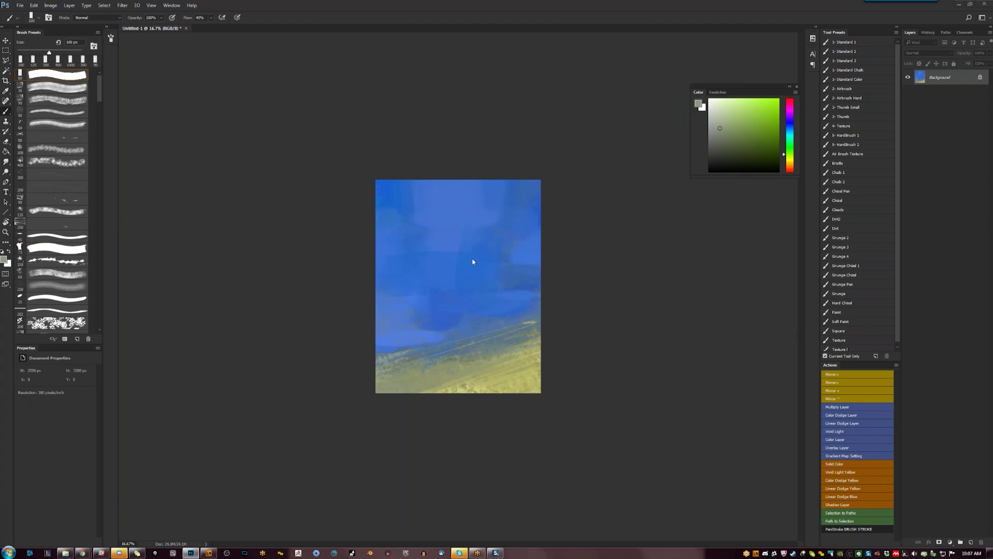
{"action": "left_click", "coordinate": [439, 334], "text": "alt"}
{"action": "mouse_move", "coordinate": [429, 324]}
{"action": "left_mouse_down"}
{"action": "mouse_move", "coordinate": [433, 339]}
{"action": "mouse_move", "coordinate": [458, 317]}
{"action": "mouse_move", "coordinate": [425, 300]}
{"action": "mouse_move", "coordinate": [461, 265]}
{"action": "left_mouse_up"}
{"action": "left_click", "coordinate": [433, 335], "text": "alt"}
{"action": "left_click", "coordinate": [435, 334], "text": "alt"}
{"action": "key", "text": "bracketright"}
{"action": "key", "text": "bracketright"}
{"action": "key", "text": "bracketright"}
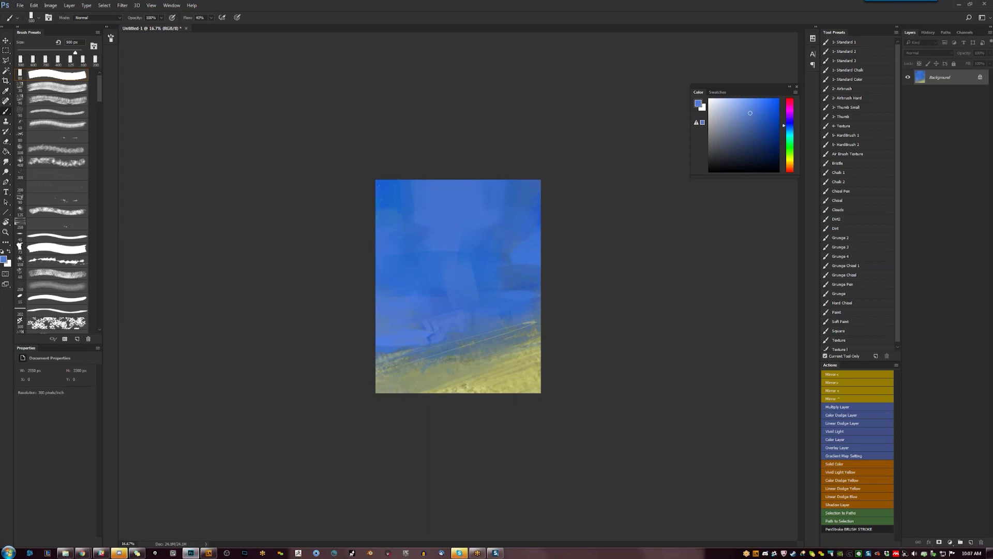
{"action": "left_click_drag", "start_coordinate": [505, 217], "coordinate": [488, 279]}
{"action": "left_click_drag", "start_coordinate": [499, 204], "coordinate": [492, 282]}
Choose an orange-red paint colour and create the new empty Layer 1
{"action": "left_click", "coordinate": [790, 164]}
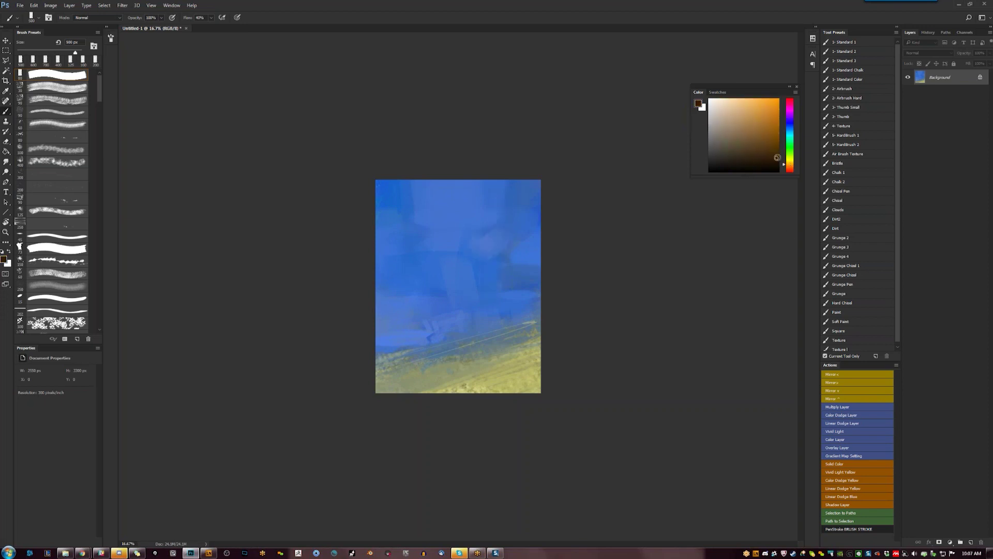
{"action": "left_click", "coordinate": [789, 171]}
{"action": "left_click_drag", "start_coordinate": [781, 112], "coordinate": [778, 126]}
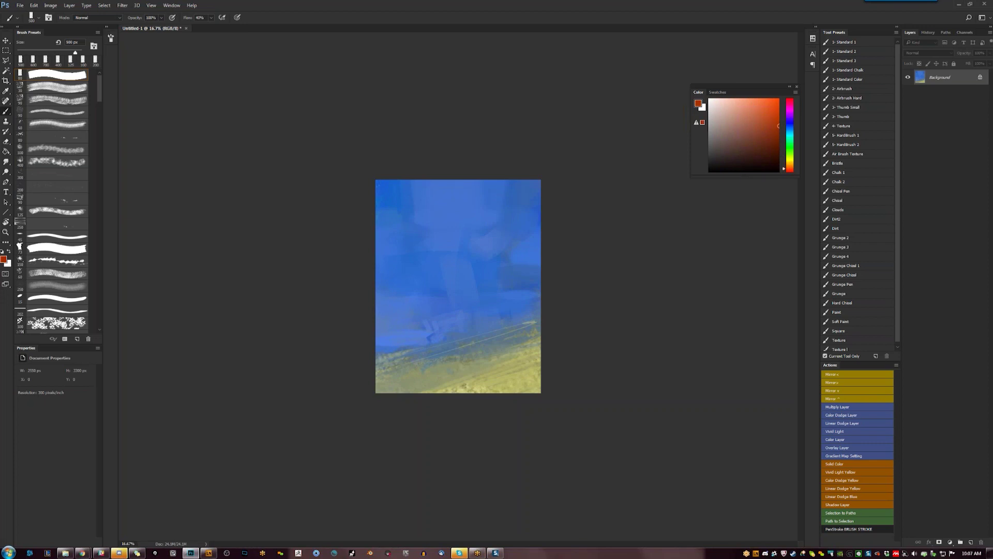
{"action": "key", "text": "ctrl+shift+alt+n"}
{"action": "key", "text": "bracketleft"}
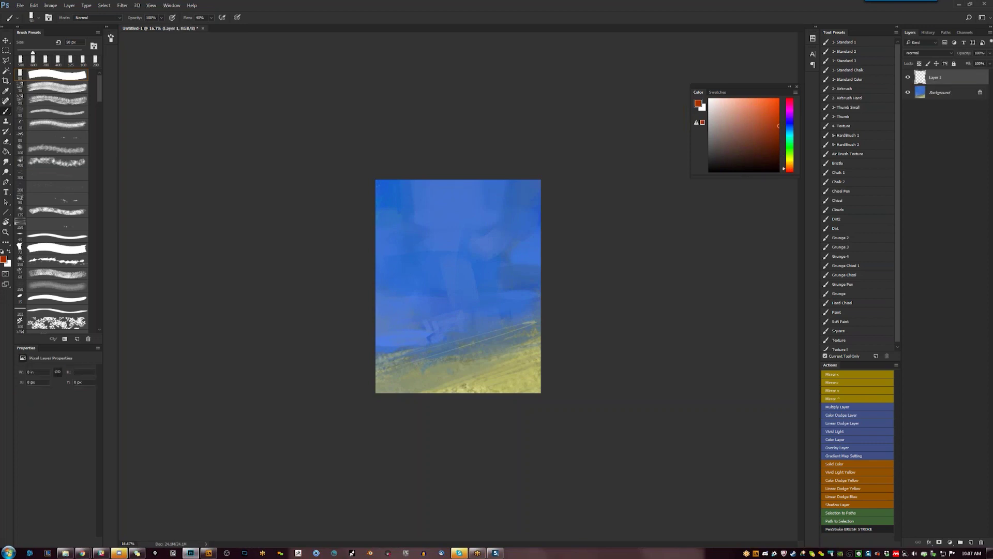
Paint a dark-red head with a stroke extending down-right, then mirror to check
{"action": "left_click_drag", "start_coordinate": [463, 245], "coordinate": [473, 241]}
{"action": "left_click", "coordinate": [778, 144]}
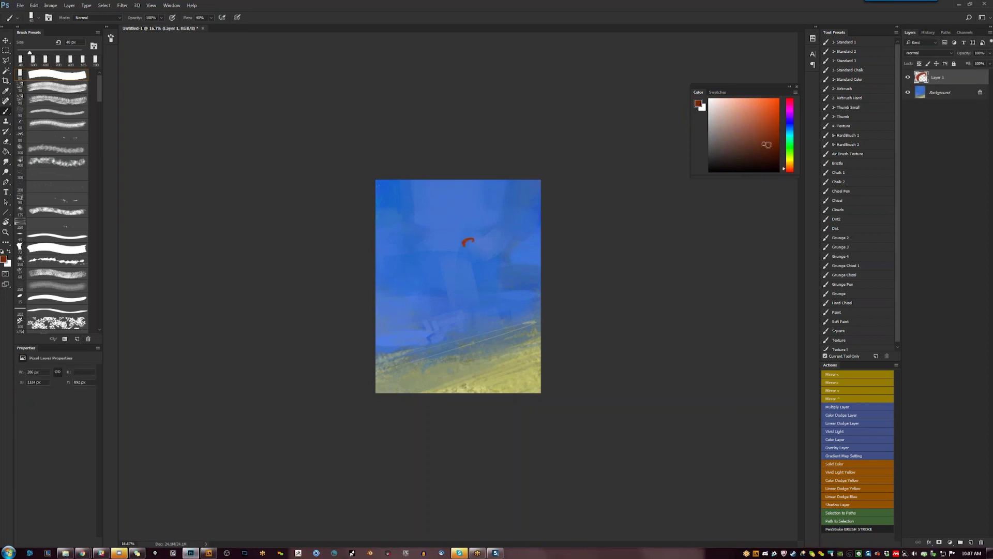
{"action": "key", "text": "bracketright"}
{"action": "key", "text": "bracketright"}
{"action": "left_click_drag", "start_coordinate": [464, 243], "coordinate": [472, 242]}
{"action": "mouse_move", "coordinate": [473, 242]}
{"action": "left_mouse_down"}
{"action": "mouse_move", "coordinate": [493, 260]}
{"action": "mouse_move", "coordinate": [477, 261]}
{"action": "mouse_move", "coordinate": [489, 263]}
{"action": "mouse_move", "coordinate": [474, 282]}
{"action": "mouse_move", "coordinate": [487, 264]}
{"action": "left_mouse_up"}
{"action": "key", "text": "bracketright"}
Add a left arm stroke and recolour the figure orange-red with Layer 1 transparency locked
{"action": "key", "text": "bracketright"}
{"action": "key", "text": "bracketright"}
{"action": "key", "text": "bracketright"}
{"action": "key", "text": "F2"}
{"action": "key", "text": "bracketleft"}
{"action": "key", "text": "bracketleft"}
{"action": "key", "text": "bracketleft"}
{"action": "mouse_move", "coordinate": [431, 248]}
{"action": "left_mouse_down"}
{"action": "mouse_move", "coordinate": [409, 274]}
{"action": "mouse_move", "coordinate": [416, 269]}
{"action": "left_mouse_up"}
{"action": "key", "text": "bracketleft"}
{"action": "key", "text": "bracketleft"}
{"action": "key", "text": "bracketleft"}
{"action": "left_click", "coordinate": [781, 120]}
{"action": "key", "text": "bracketright"}
{"action": "key", "text": "bracketright"}
{"action": "key", "text": "slash"}
{"action": "mouse_move", "coordinate": [426, 256]}
{"action": "left_mouse_down"}
{"action": "mouse_move", "coordinate": [442, 249]}
{"action": "mouse_move", "coordinate": [437, 268]}
{"action": "left_mouse_up"}
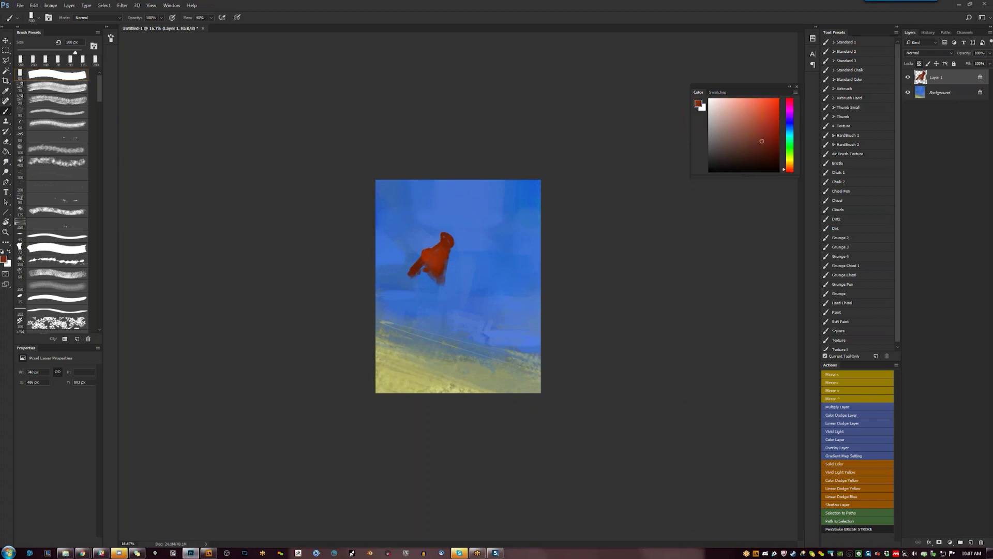
{"action": "left_click", "coordinate": [768, 136]}
Unlock transparency, extend the arm down-left, add red over the chest, and pick orange
{"action": "key", "text": "bracketleft"}
{"action": "key", "text": "bracketleft"}
{"action": "key", "text": "bracketleft"}
{"action": "key", "text": "slash"}
{"action": "left_click", "coordinate": [434, 254], "text": "alt"}
{"action": "key", "text": "bracketleft"}
{"action": "mouse_move", "coordinate": [426, 251]}
{"action": "left_mouse_down"}
{"action": "mouse_move", "coordinate": [406, 279]}
{"action": "mouse_move", "coordinate": [424, 327]}
{"action": "left_mouse_up"}
{"action": "key", "text": "bracketleft"}
{"action": "key", "text": "bracketleft"}
{"action": "left_click_drag", "start_coordinate": [427, 271], "coordinate": [437, 295]}
{"action": "left_click", "coordinate": [790, 165]}
{"action": "left_click", "coordinate": [775, 118]}
Paint an orange lower body and extend the leg down toward the sand
{"action": "mouse_move", "coordinate": [422, 278]}
{"action": "left_mouse_down"}
{"action": "mouse_move", "coordinate": [448, 328]}
{"action": "mouse_move", "coordinate": [446, 316]}
{"action": "left_mouse_up"}
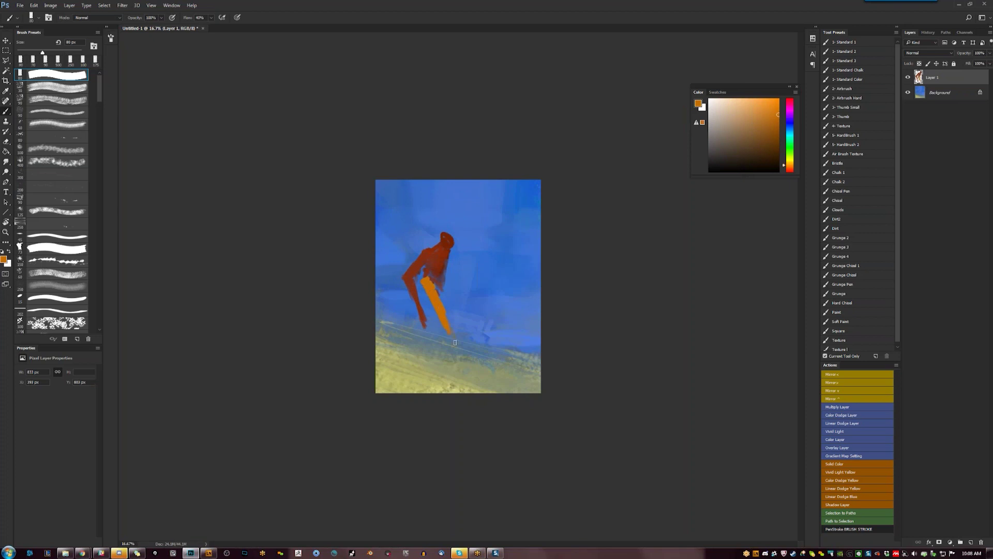
{"action": "key", "text": "F1"}
{"action": "left_click_drag", "start_coordinate": [462, 338], "coordinate": [473, 356]}
{"action": "key", "text": "bracketleft"}
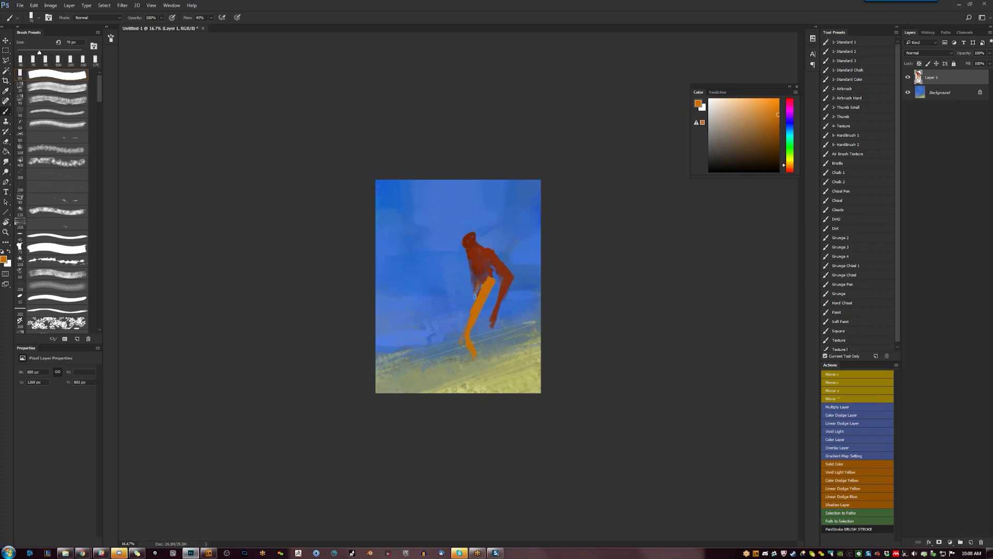
{"action": "left_click", "coordinate": [475, 296], "text": "alt"}
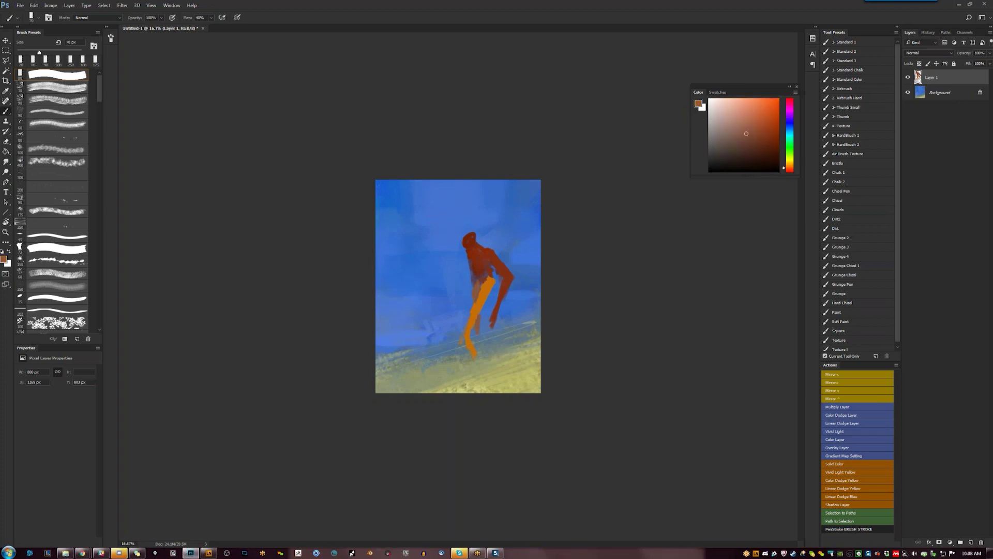
{"action": "left_click", "coordinate": [485, 343], "text": "alt"}
{"action": "key", "text": "e"}
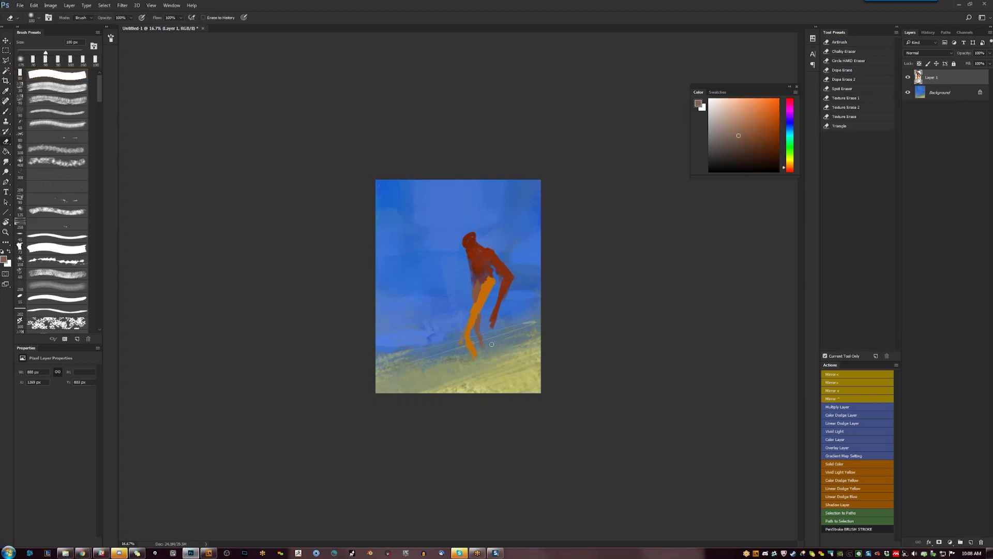
{"action": "key", "text": "b"}
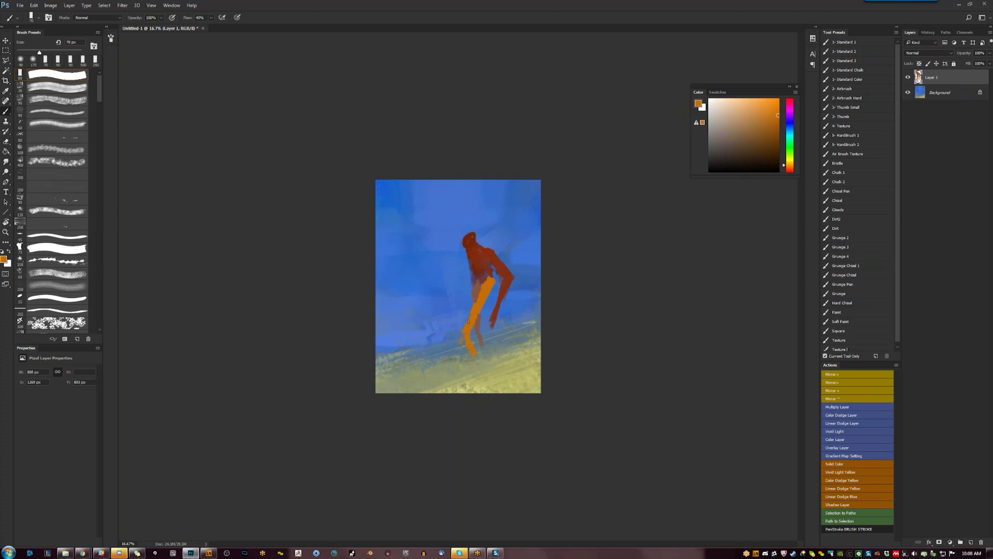
{"action": "key", "text": "bracketleft"}
Mirror the canvas, then paint a dark red stroke down the torso and darken the hand
{"action": "key", "text": "F2"}
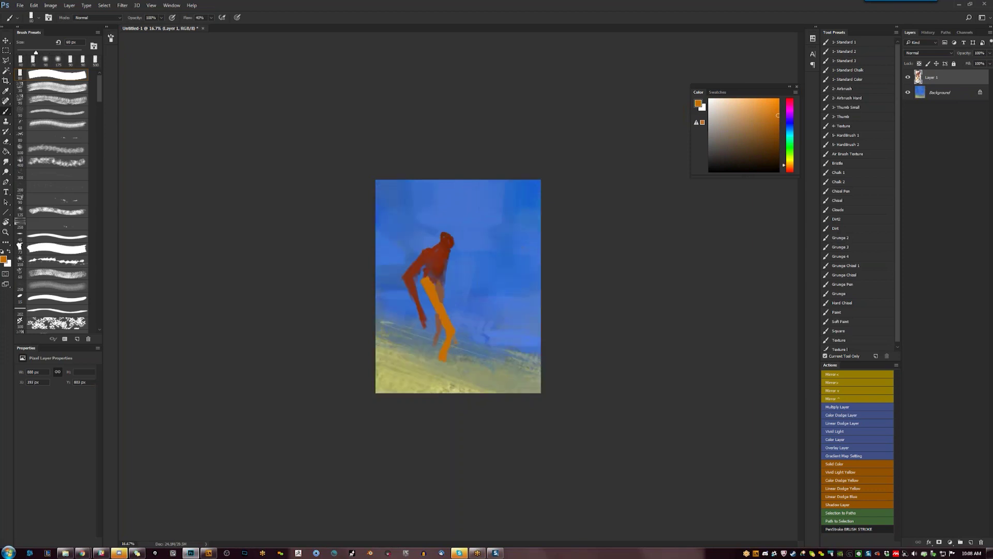
{"action": "key", "text": "bracketleft"}
{"action": "key", "text": "bracketleft"}
{"action": "left_click", "coordinate": [437, 259], "text": "alt"}
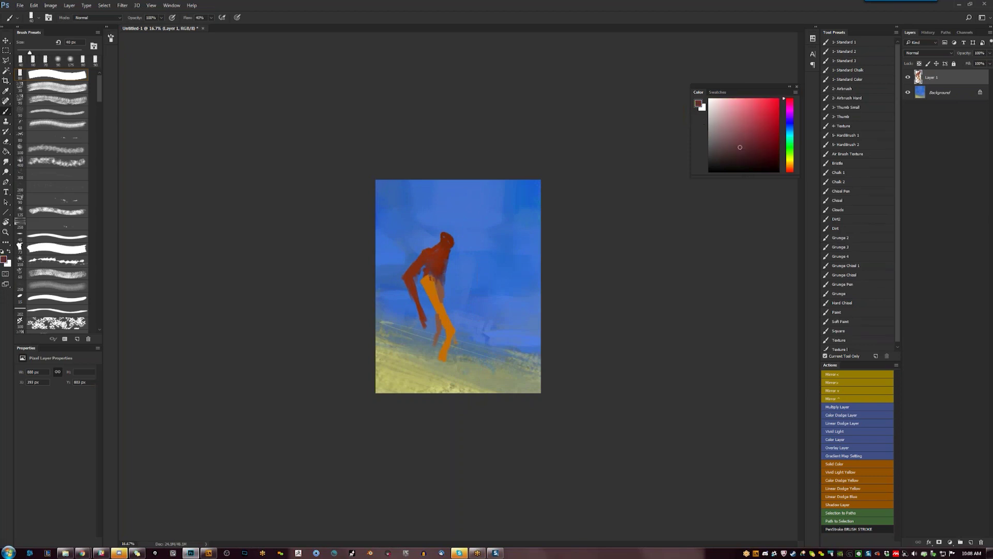
{"action": "left_click_drag", "start_coordinate": [448, 261], "coordinate": [456, 313]}
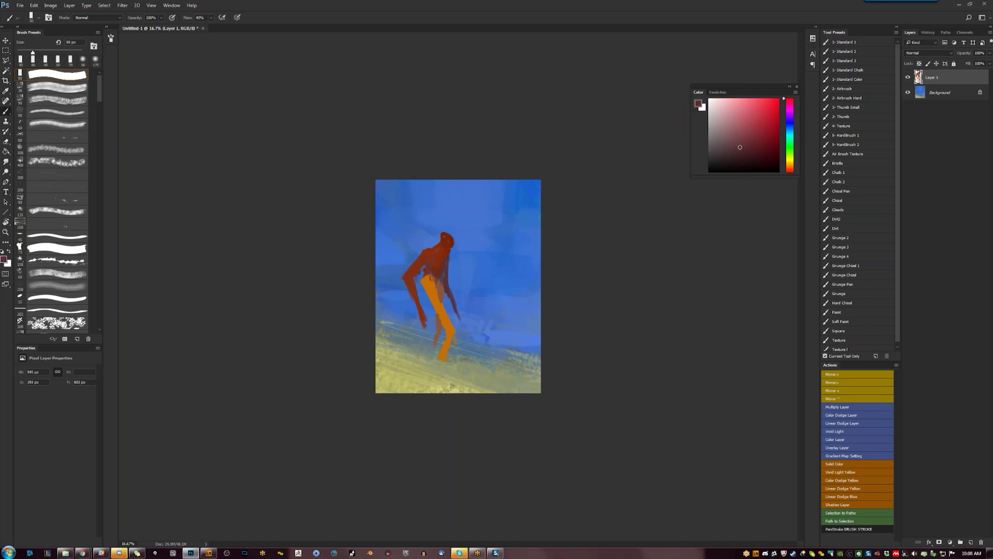
{"action": "key", "text": "bracketleft"}
{"action": "key", "text": "bracketleft"}
{"action": "key", "text": "bracketleft"}
{"action": "key", "text": "bracketright"}
{"action": "left_click_drag", "start_coordinate": [458, 326], "coordinate": [460, 340]}
Lengthen the figure's left hand with dark red-brown strokes and flip the canvas back
{"action": "left_click", "coordinate": [440, 253], "text": "alt"}
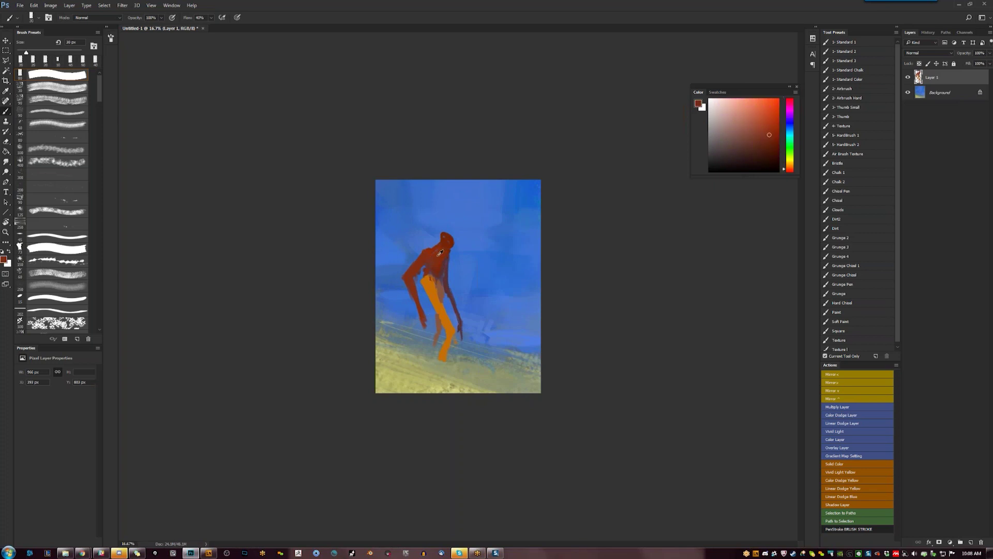
{"action": "key", "text": "bracketleft"}
{"action": "key", "text": "bracketright"}
{"action": "key", "text": "bracketright"}
{"action": "key", "text": "bracketright"}
{"action": "left_click_drag", "start_coordinate": [425, 326], "coordinate": [430, 343]}
{"action": "key", "text": "bracketleft"}
{"action": "key", "text": "F1"}
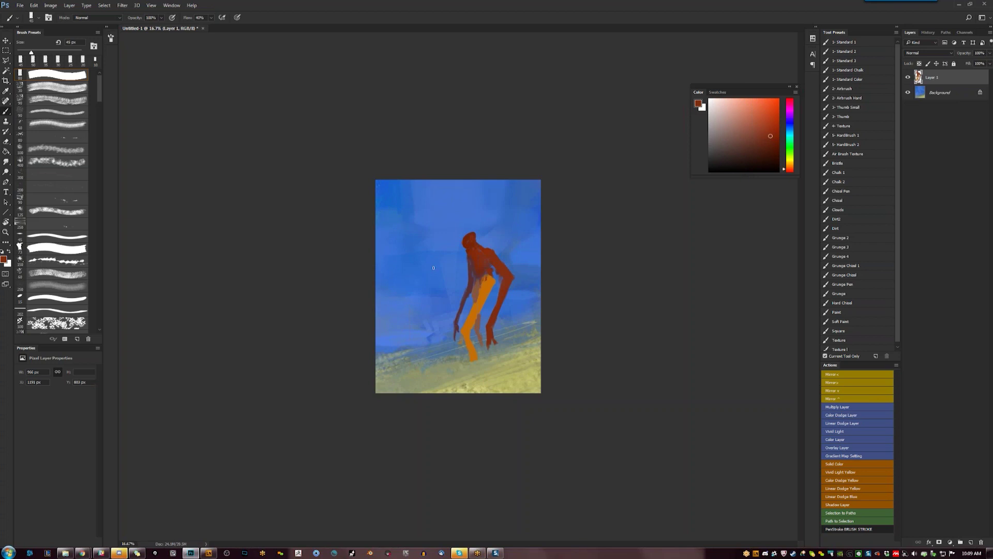
Mirror the painting so the figure faces left, sample its red-browns and orange, then flip back
{"action": "left_click", "coordinate": [474, 257], "text": "alt"}
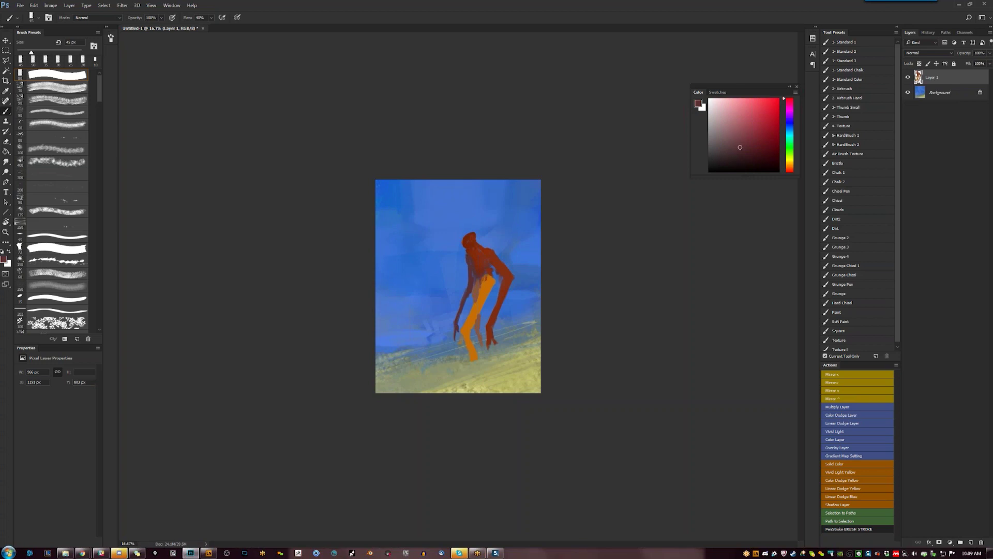
{"action": "key", "text": "bracketright"}
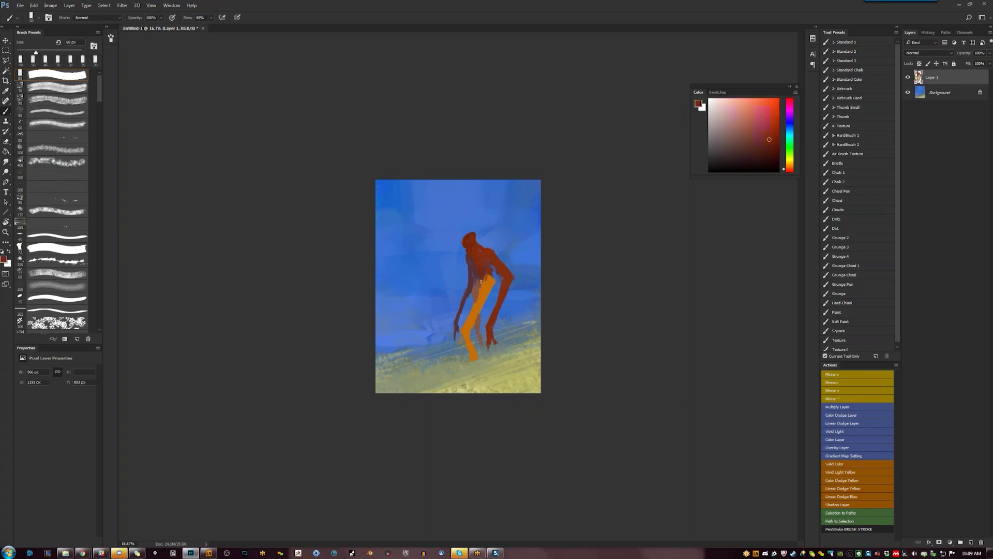
{"action": "key", "text": "F2"}
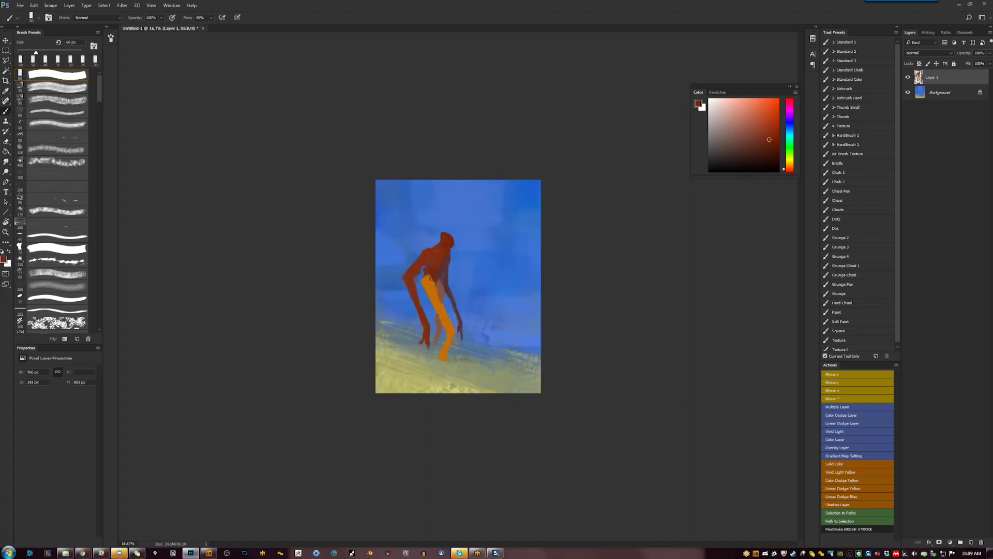
{"action": "left_click", "coordinate": [449, 256], "text": "alt"}
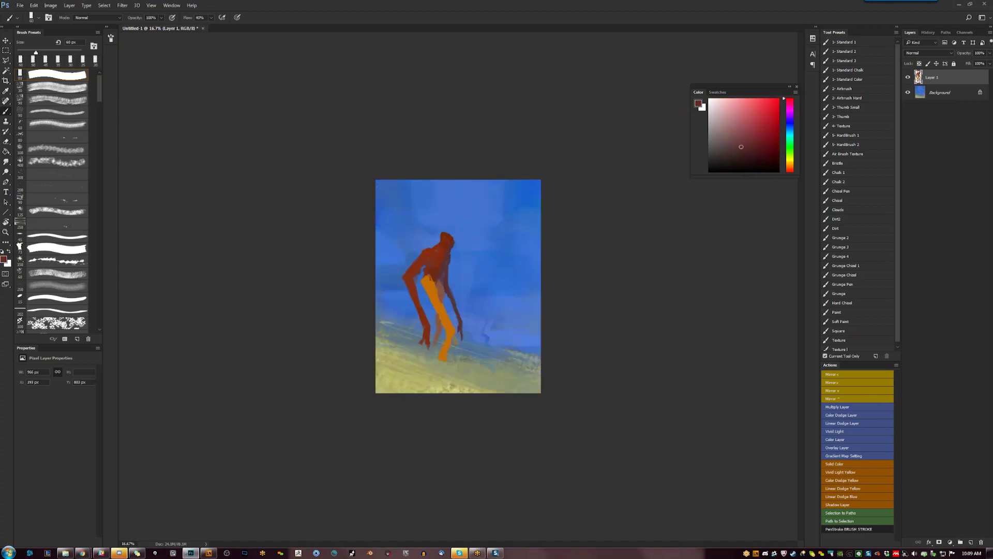
{"action": "left_click", "coordinate": [426, 268], "text": "alt"}
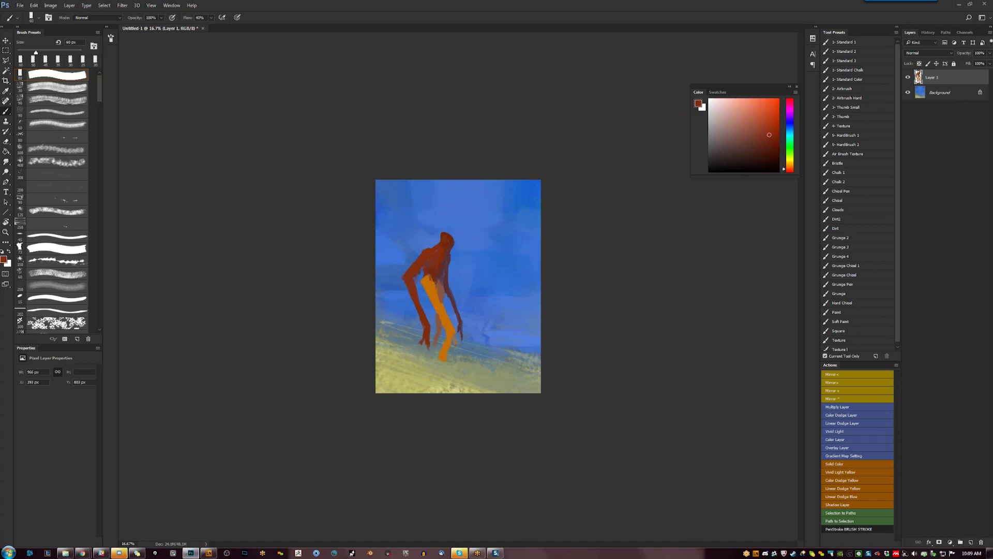
{"action": "left_click", "coordinate": [425, 274], "text": "alt"}
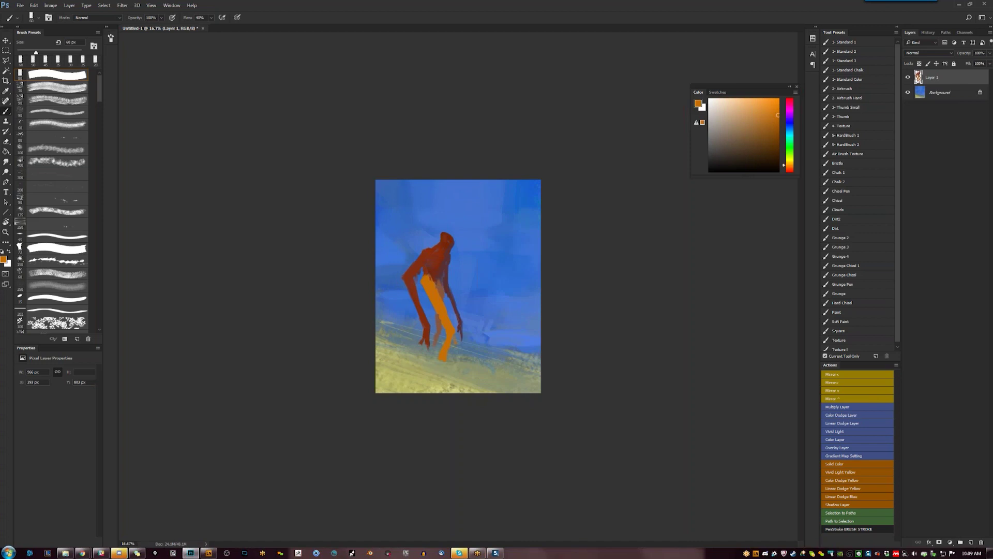
{"action": "key", "text": "F2"}
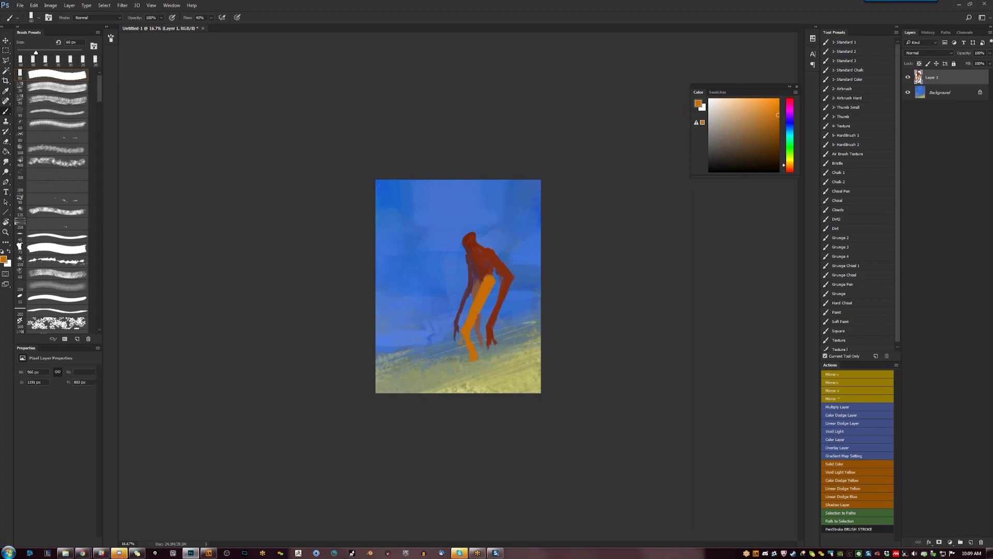
Sample the figure's colours, settle on a muted lavender-grey, and mirror the figure left again
{"action": "left_click", "coordinate": [488, 272], "text": "alt"}
{"action": "left_click", "coordinate": [475, 315], "text": "alt"}
{"action": "key", "text": "e"}
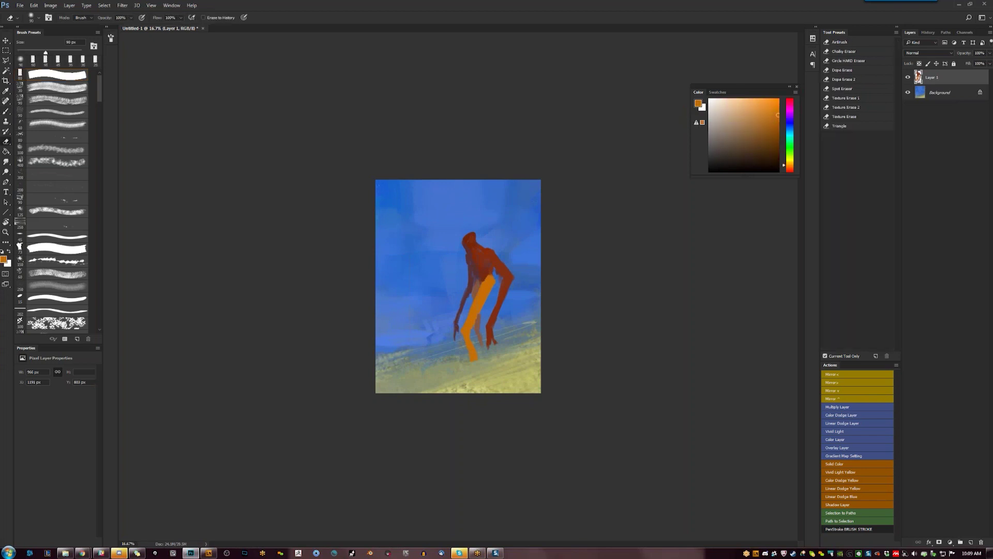
{"action": "key", "text": "b"}
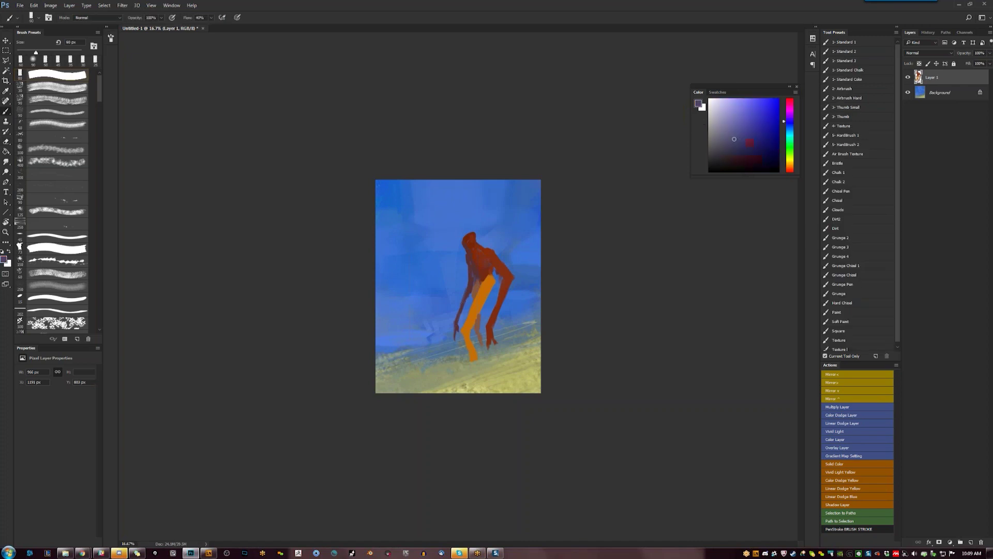
{"action": "left_click_drag", "start_coordinate": [733, 139], "coordinate": [731, 141]}
{"action": "key", "text": "F2"}
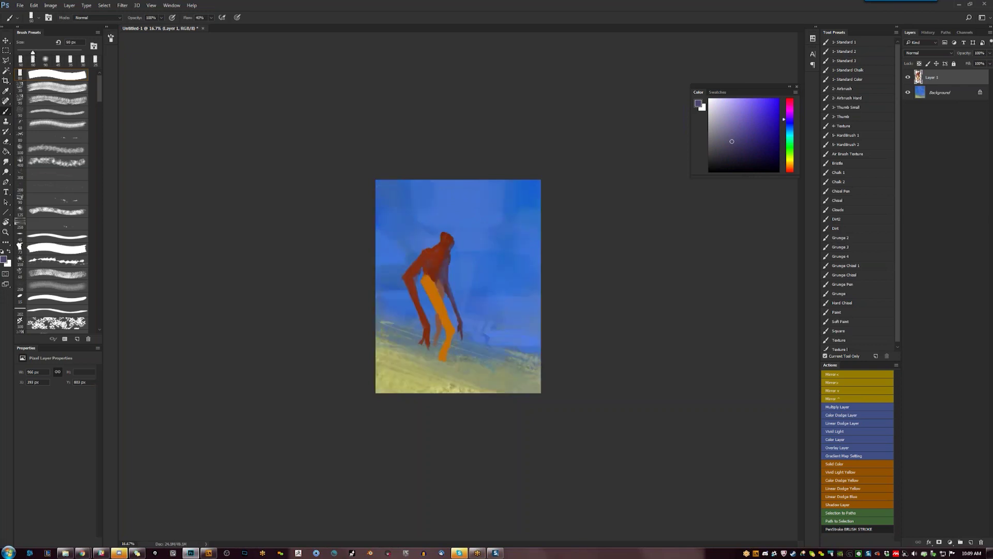
In full-screen mode, zoom in and pick a light blue with Layer 1 transparency locked
{"action": "key", "text": "f"}
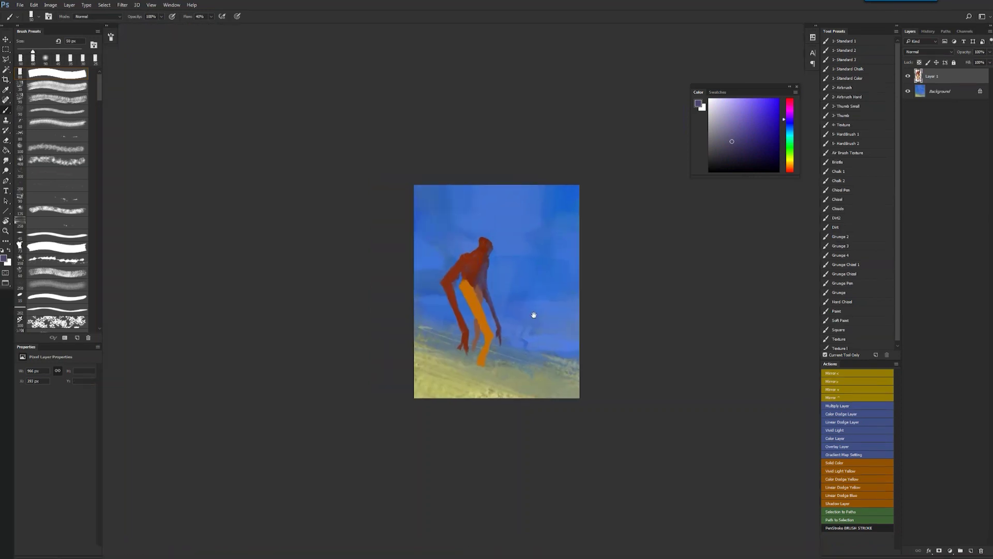
{"action": "left_click_drag", "start_coordinate": [534, 315], "coordinate": [572, 331]}
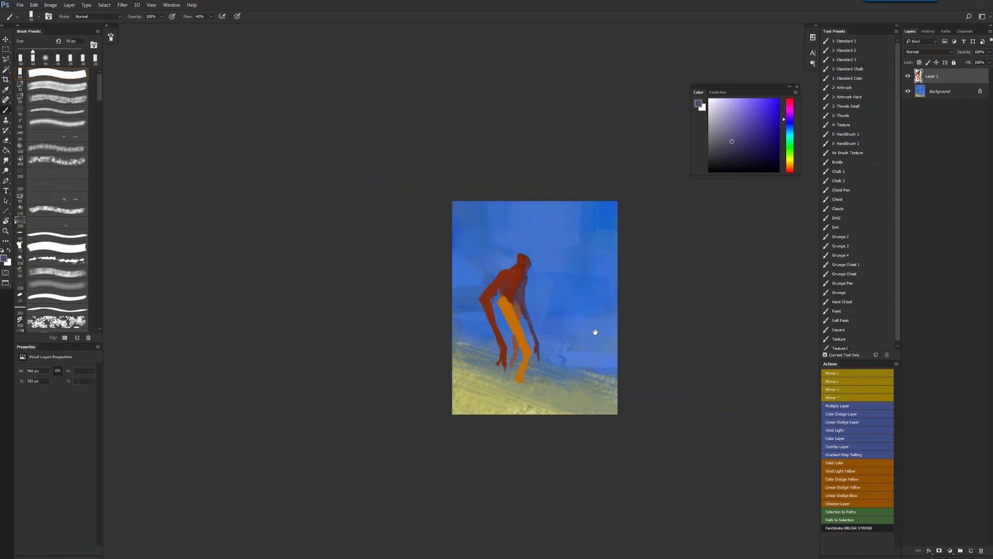
{"action": "key", "text": "ctrl+plus"}
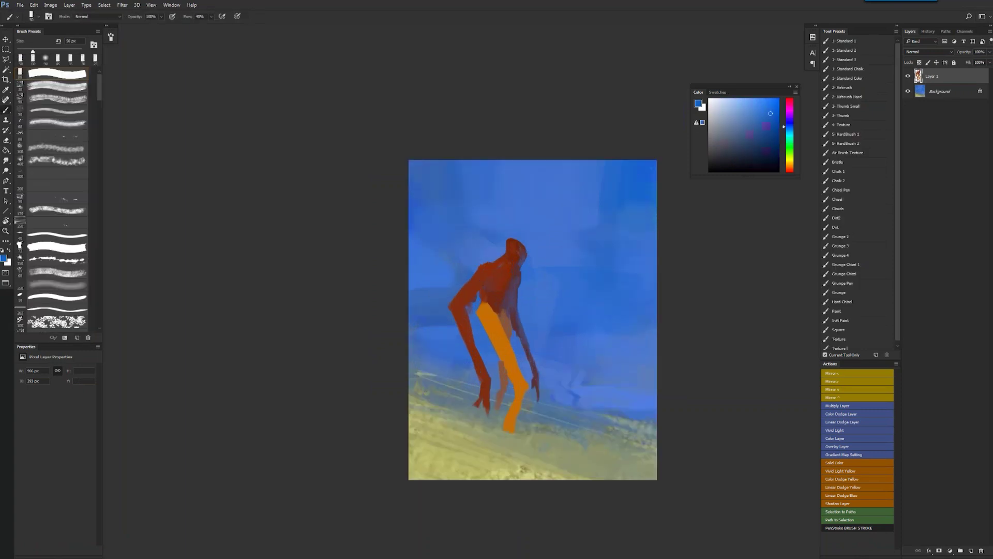
{"action": "left_click", "coordinate": [730, 98]}
{"action": "key", "text": "bracketright"}
{"action": "key", "text": "bracketright"}
{"action": "key", "text": "slash"}
{"action": "key", "text": "bracketright"}
Paint pale blue highlights on the figure's head and back, then unlock transparency
{"action": "key", "text": "bracketright"}
{"action": "key", "text": "bracketright"}
{"action": "left_click_drag", "start_coordinate": [510, 240], "coordinate": [523, 239]}
{"action": "key", "text": "bracketleft"}
{"action": "key", "text": "bracketleft"}
{"action": "key", "text": "bracketleft"}
{"action": "key", "text": "bracketleft"}
{"action": "key", "text": "bracketleft"}
{"action": "key", "text": "bracketleft"}
{"action": "key", "text": "bracketright"}
{"action": "key", "text": "bracketright"}
{"action": "key", "text": "bracketright"}
{"action": "key", "text": "bracketright"}
{"action": "key", "text": "bracketleft"}
{"action": "key", "text": "bracketleft"}
{"action": "key", "text": "bracketleft"}
{"action": "left_click_drag", "start_coordinate": [520, 289], "coordinate": [517, 307]}
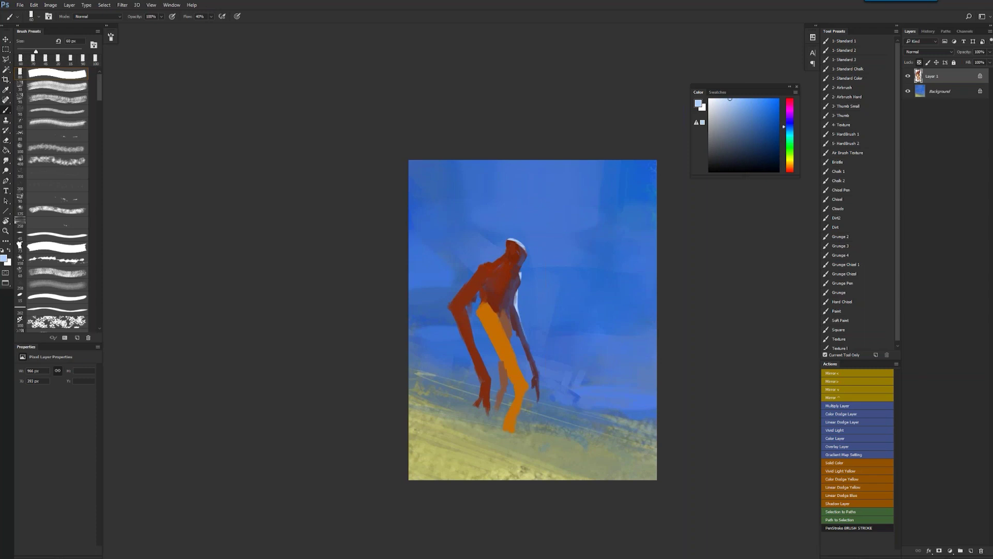
{"action": "key", "text": "bracketleft"}
{"action": "key", "text": "bracketleft"}
{"action": "key", "text": "slash"}
Sample red-browns, light blue and a greyish pink from the figure
{"action": "left_click", "coordinate": [496, 263], "text": "alt"}
{"action": "key", "text": "bracketright"}
{"action": "left_click", "coordinate": [499, 266], "text": "alt"}
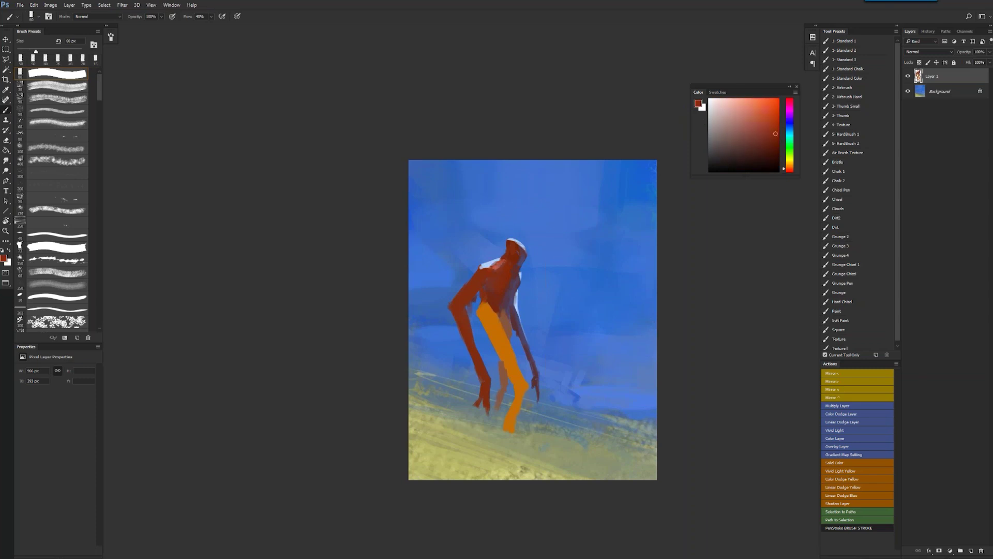
{"action": "left_click", "coordinate": [508, 255], "text": "alt"}
{"action": "left_click", "coordinate": [493, 260], "text": "alt"}
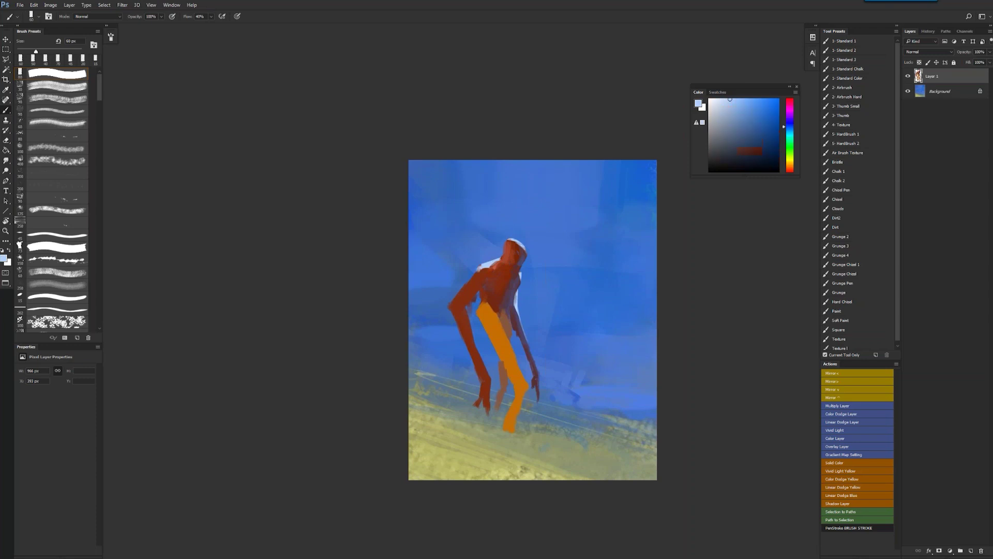
{"action": "left_click", "coordinate": [477, 272], "text": "alt"}
{"action": "left_click", "coordinate": [478, 273], "text": "alt"}
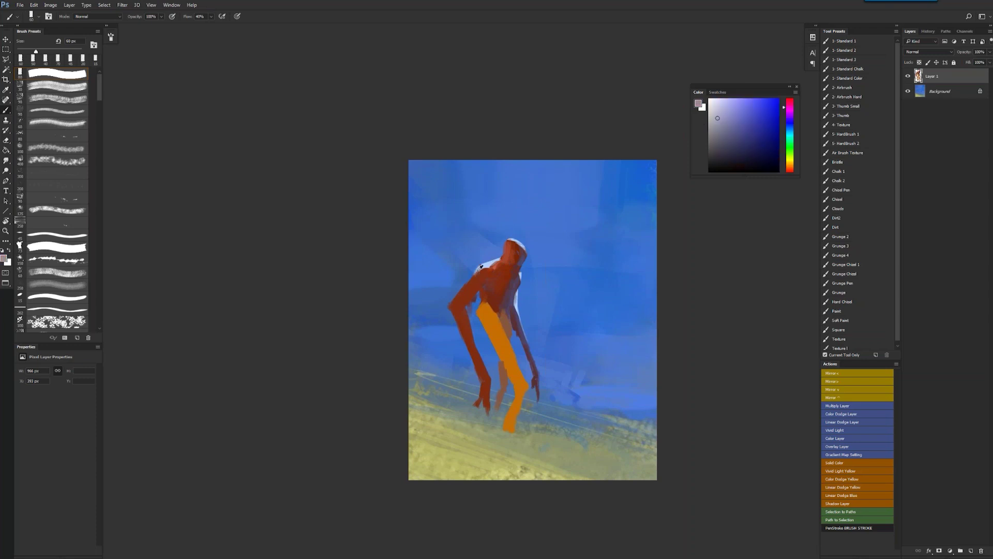
Shrink the brush, switch to a broader brush shape, and sample light blue
{"action": "key", "text": "bracketleft"}
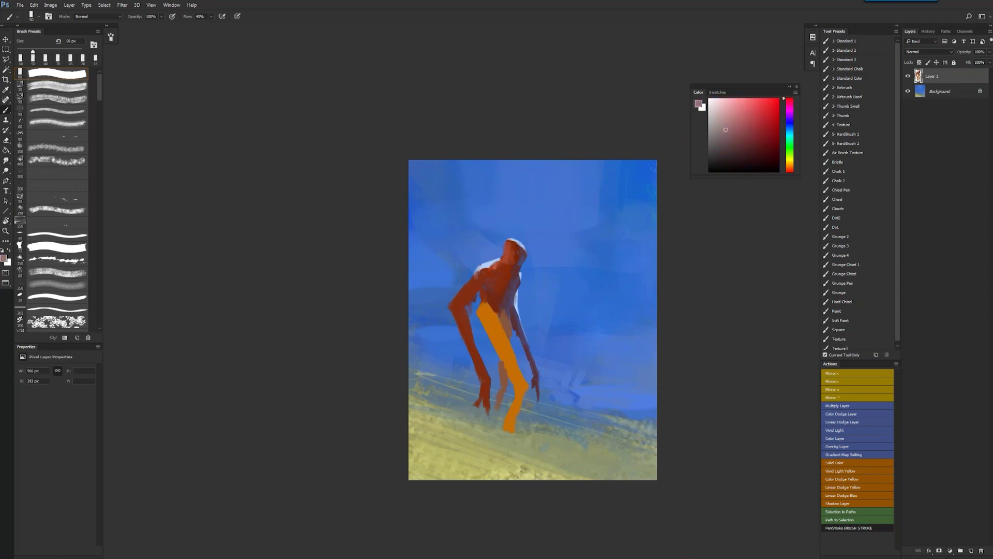
{"action": "key", "text": "bracketleft"}
{"action": "left_click", "coordinate": [56, 74]}
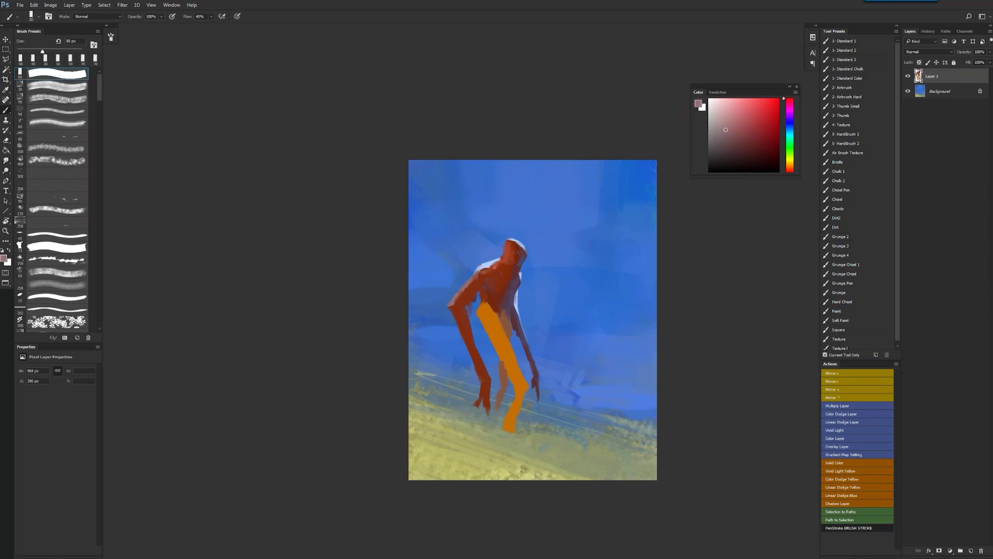
{"action": "left_click", "coordinate": [491, 266], "text": "alt"}
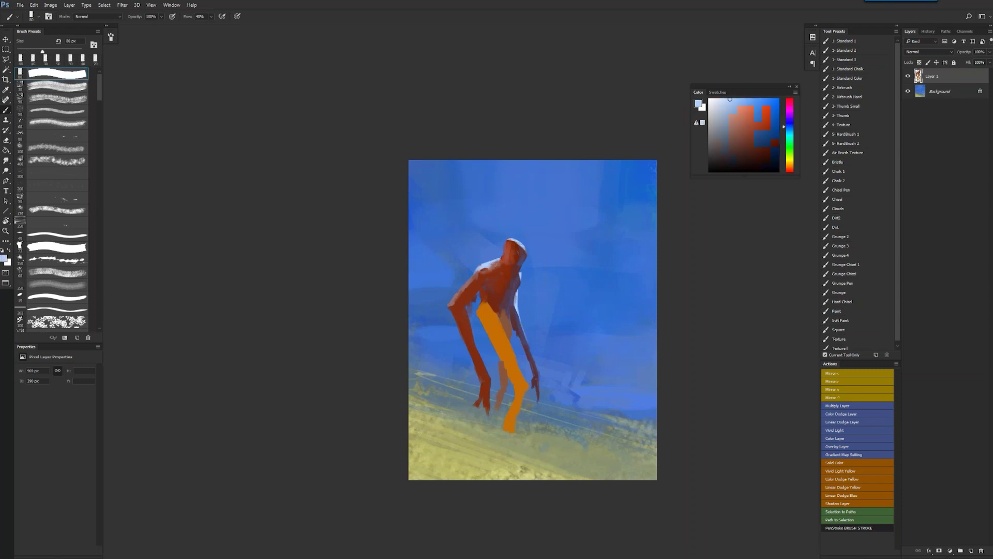
{"action": "key", "text": "bracketleft"}
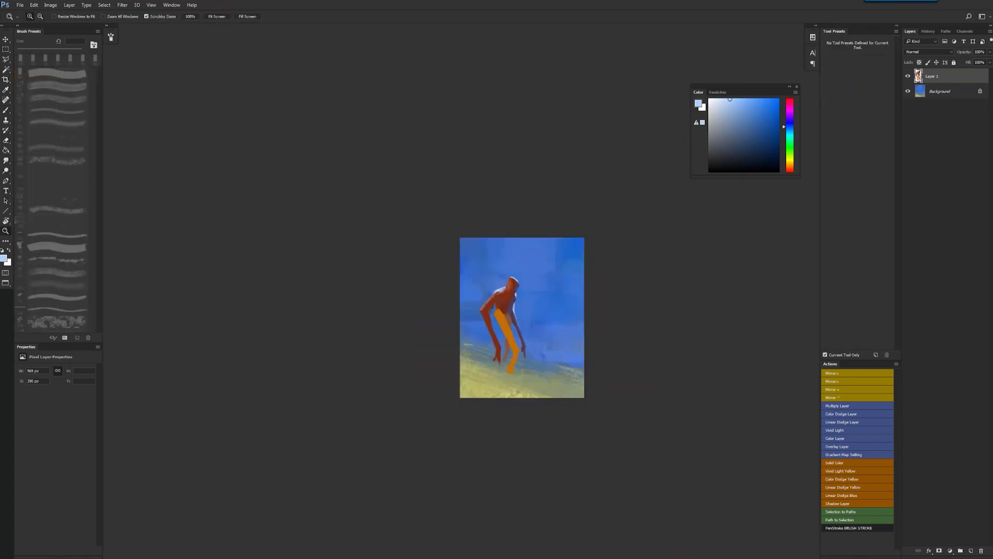
Zoom in on the figure, nudge the layer left, and mirror the painting
{"action": "key", "text": "F2"}
{"action": "mouse_move", "coordinate": [574, 340]}
{"action": "left_mouse_down"}
{"action": "mouse_move", "coordinate": [494, 274]}
{"action": "mouse_move", "coordinate": [475, 275]}
{"action": "left_mouse_up"}
{"action": "key", "text": "v"}
{"action": "key", "text": "F2"}
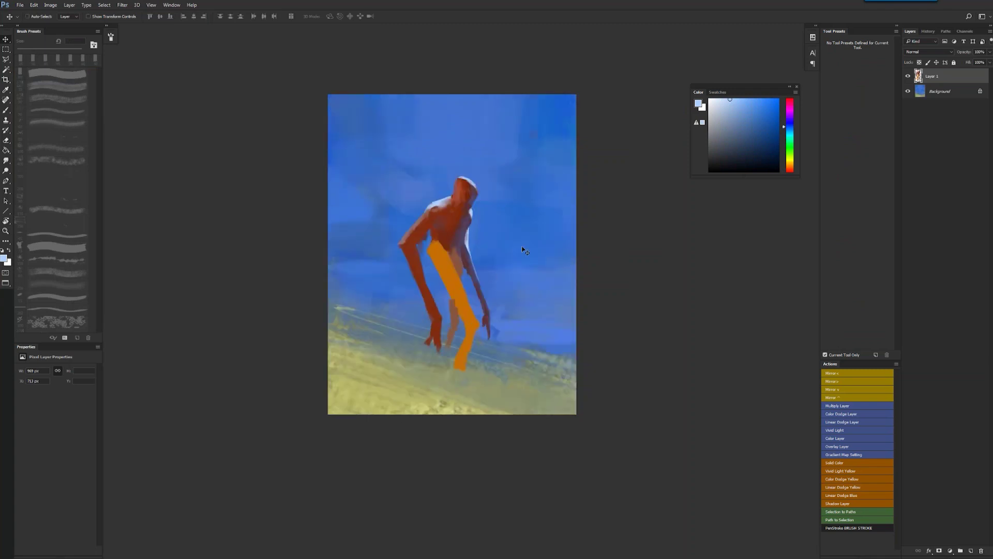
{"action": "key", "text": "b"}
Sample the figure's reddish-brown from its head as paint colour and zoom out
{"action": "left_click", "coordinate": [475, 184], "text": "alt"}
{"action": "left_click", "coordinate": [471, 200], "text": "alt"}
{"action": "key", "text": "d"}
{"action": "left_click", "coordinate": [466, 204], "text": "alt"}
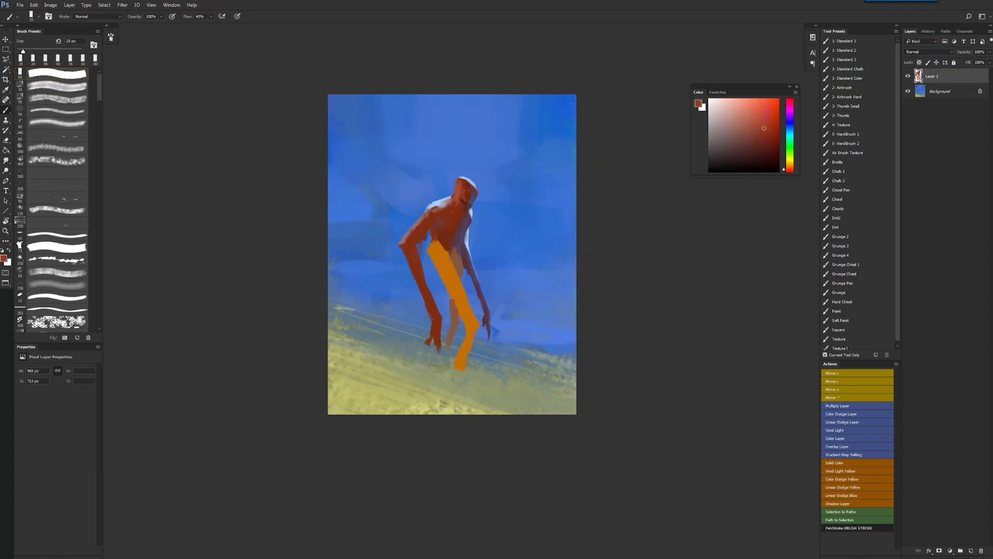
{"action": "left_click", "coordinate": [468, 206], "text": "alt"}
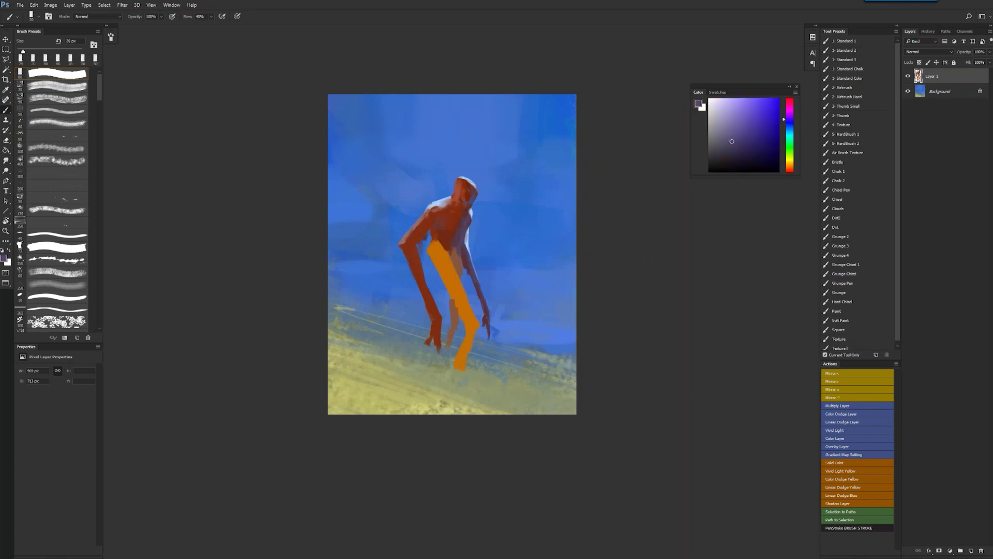
{"action": "left_click", "coordinate": [466, 191], "text": "alt"}
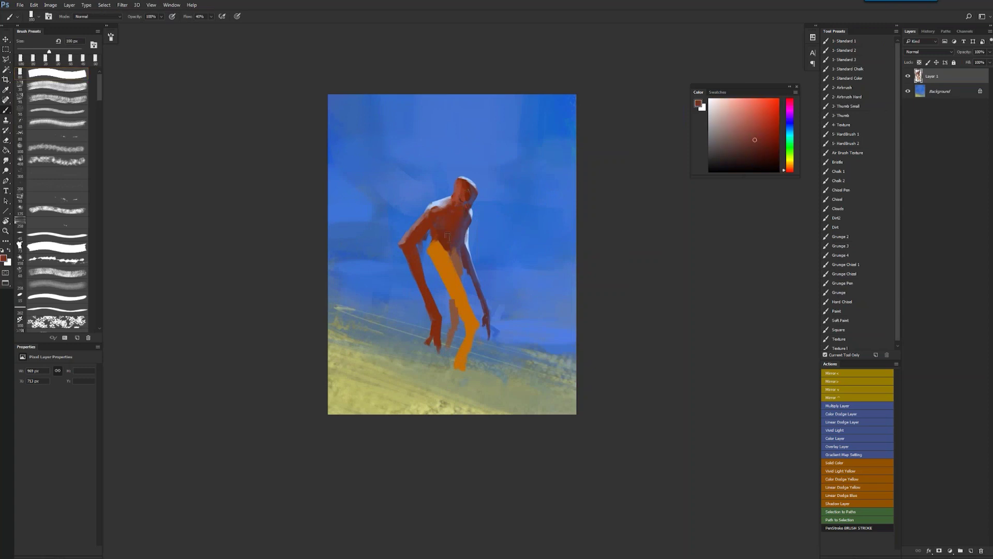
{"action": "key", "text": "z"}
{"action": "left_click", "coordinate": [465, 245], "text": "alt"}
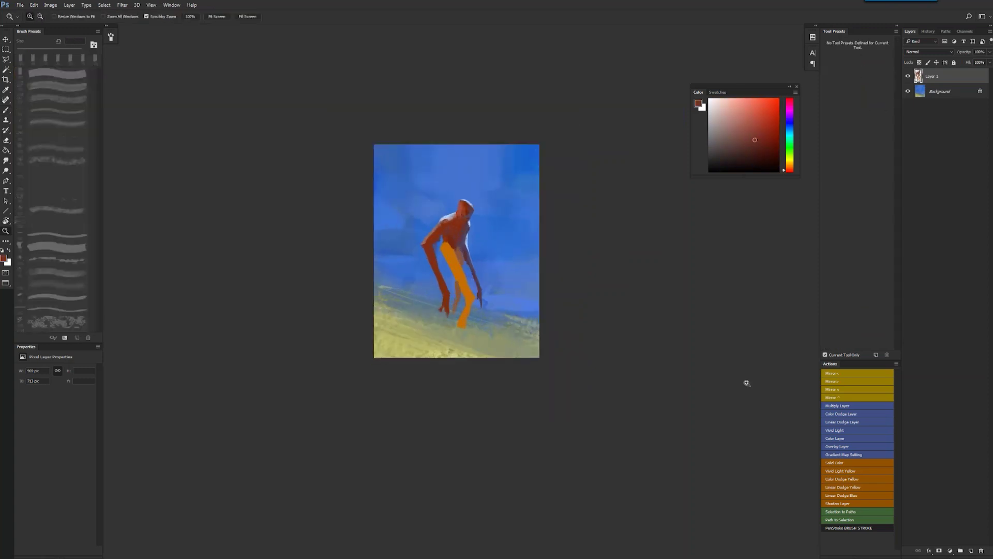
Add a black Color-blend layer for greyscale value checks, hide it, and reselect Layer 1
{"action": "left_click", "coordinate": [864, 438]}
{"action": "left_click", "coordinate": [524, 284]}
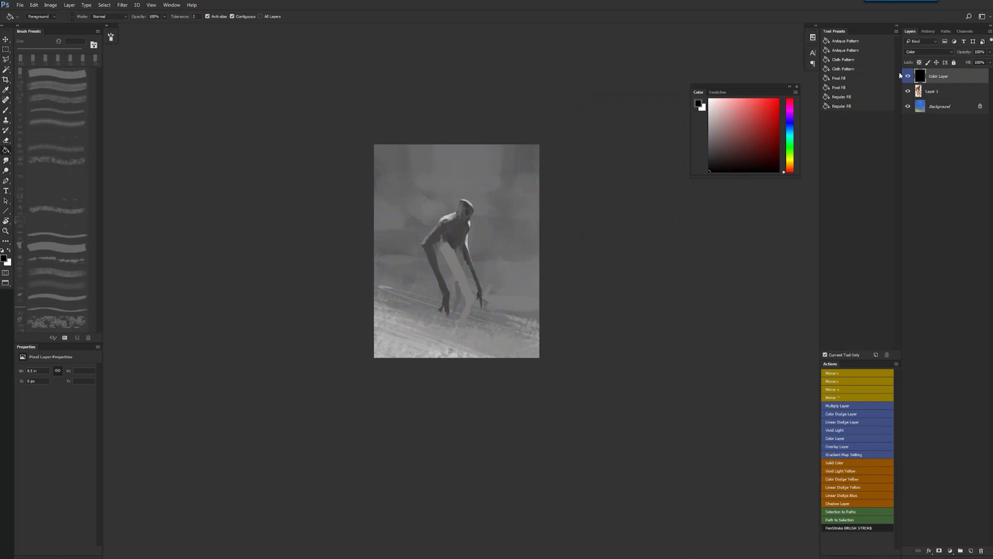
{"action": "left_click", "coordinate": [908, 76]}
{"action": "left_click", "coordinate": [946, 91]}
Paint a light bluish-grey stroke down the upper orange leg, then resample the leg's orange
{"action": "key", "text": "b"}
{"action": "key", "text": "ctrl+plus"}
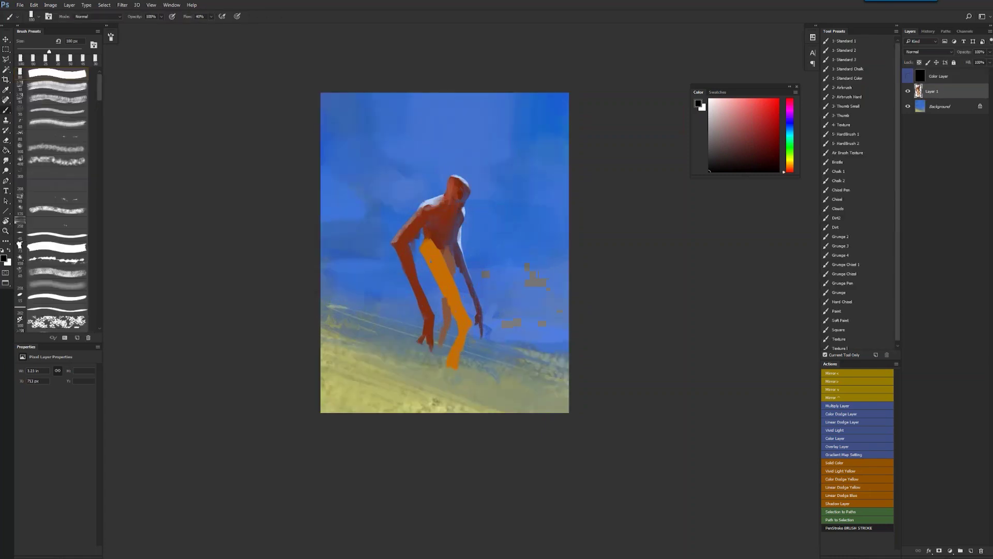
{"action": "left_click", "coordinate": [450, 310], "text": "alt"}
{"action": "left_click", "coordinate": [743, 98]}
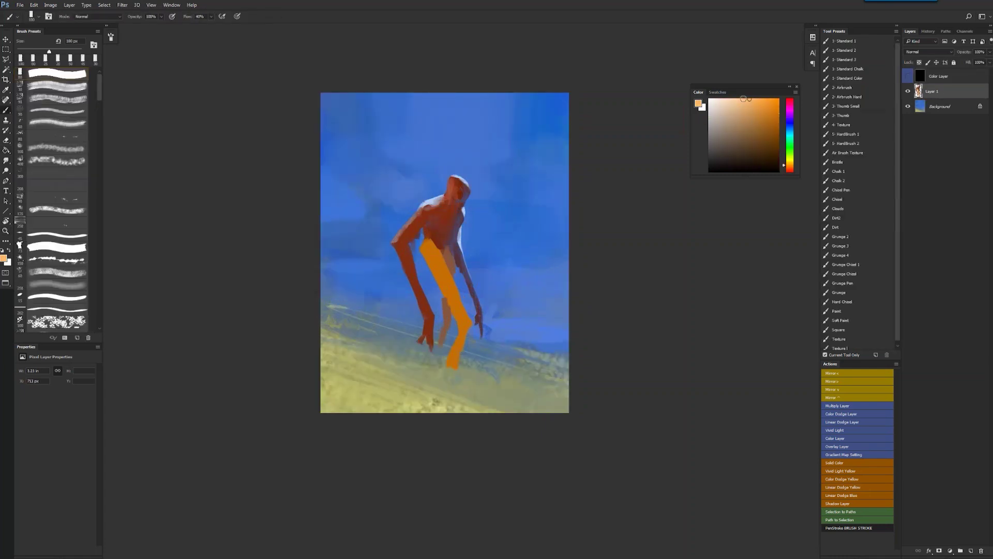
{"action": "left_click", "coordinate": [435, 199], "text": "alt"}
{"action": "left_click_drag", "start_coordinate": [431, 246], "coordinate": [454, 287]}
{"action": "left_click", "coordinate": [437, 254], "text": "alt"}
Brush light tan highlights across the orange knee with a smaller brush, then mirror to check
{"action": "left_click", "coordinate": [729, 119]}
{"action": "key", "text": "bracketleft"}
{"action": "key", "text": "bracketleft"}
{"action": "key", "text": "bracketleft"}
{"action": "key", "text": "bracketleft"}
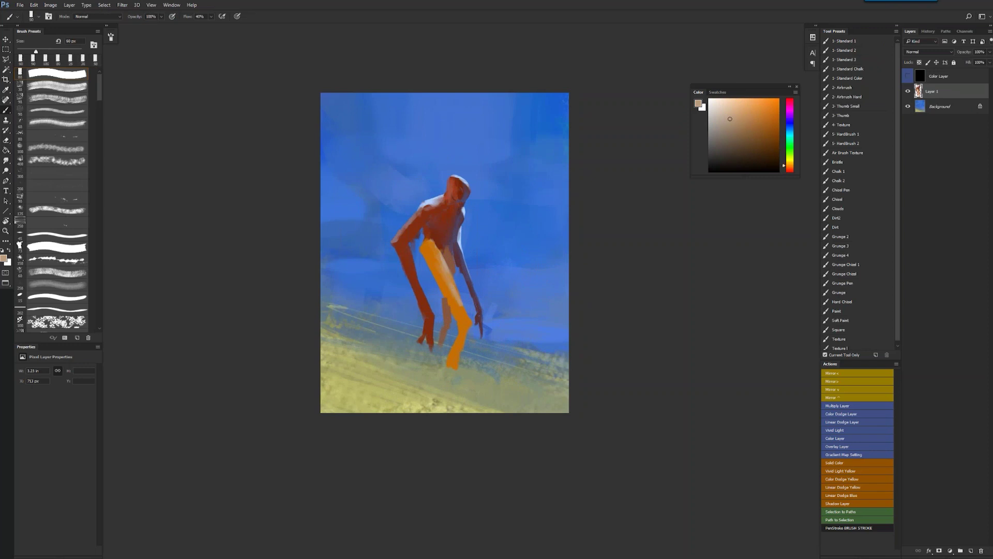
{"action": "left_click", "coordinate": [464, 317]}
{"action": "left_click_drag", "start_coordinate": [466, 317], "coordinate": [468, 323]}
{"action": "left_click", "coordinate": [460, 357], "text": "ctrl+alt"}
{"action": "key", "text": "F2"}
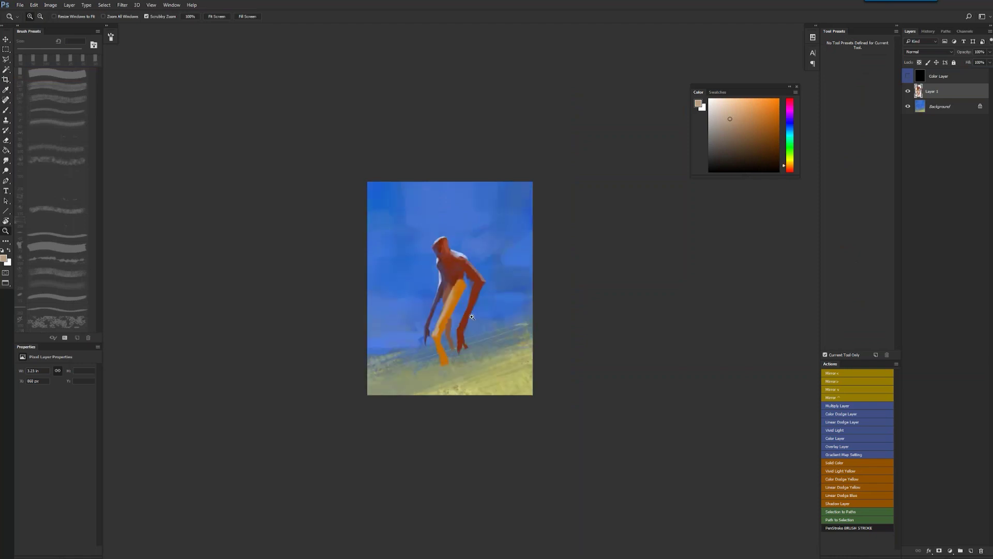
{"action": "left_click", "coordinate": [461, 295]}
Mix a slightly lighter red-brown for the body and recheck the drawing mirrored
{"action": "left_click", "coordinate": [437, 279], "text": "alt"}
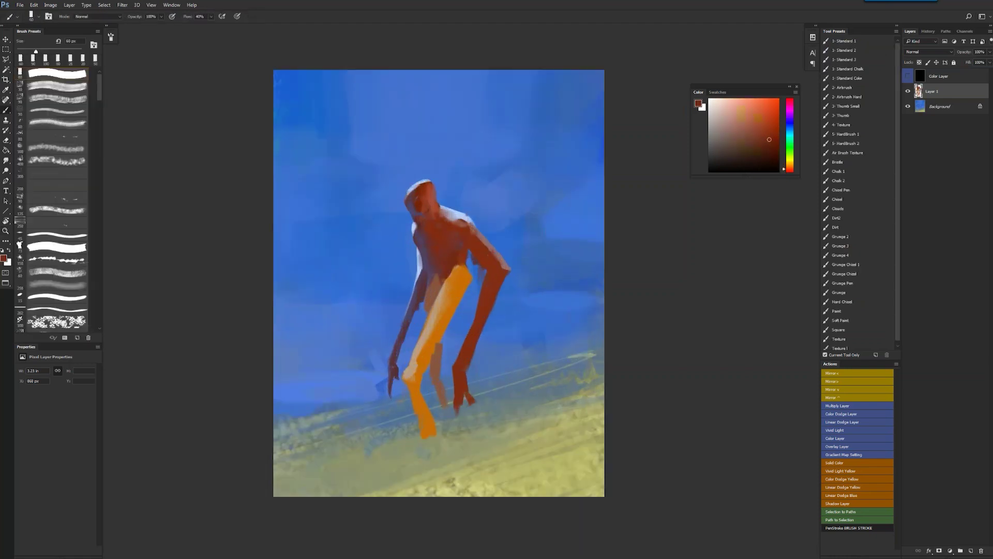
{"action": "left_click", "coordinate": [474, 240], "text": "alt"}
{"action": "key", "text": "ctrl+minus"}
{"action": "key", "text": "ctrl+minus"}
{"action": "key", "text": "F2"}
{"action": "key", "text": "ctrl+plus"}
{"action": "key", "text": "alt+Tab"}
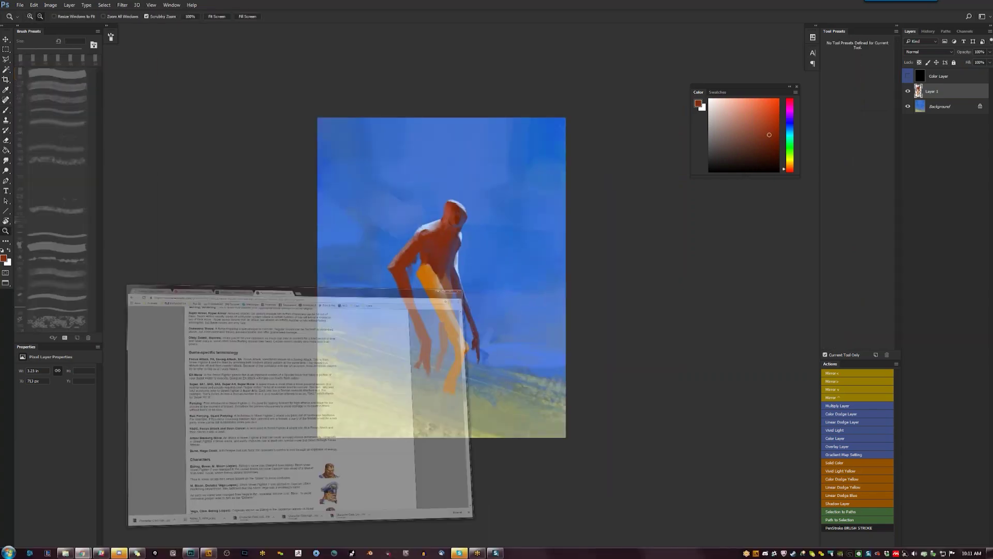
{"action": "key", "text": "ctrl+shift+Tab"}
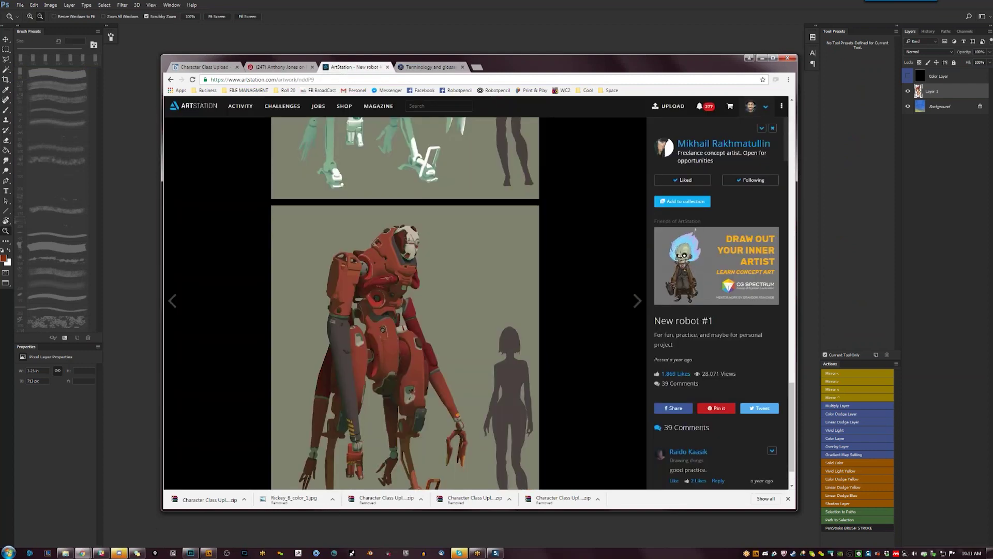
{"action": "left_click", "coordinate": [753, 108]}
{"action": "left_click", "coordinate": [735, 125]}
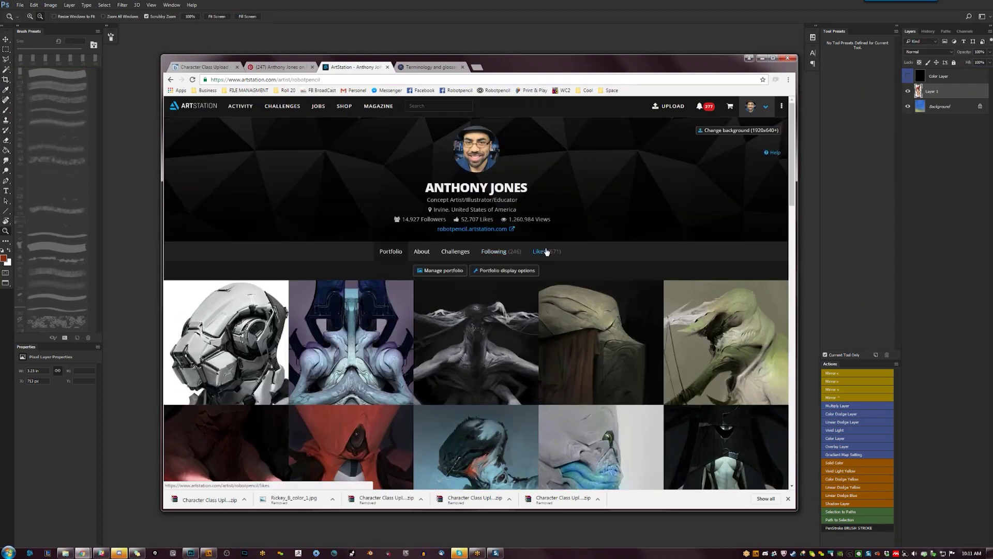
{"action": "left_click", "coordinate": [546, 252]}
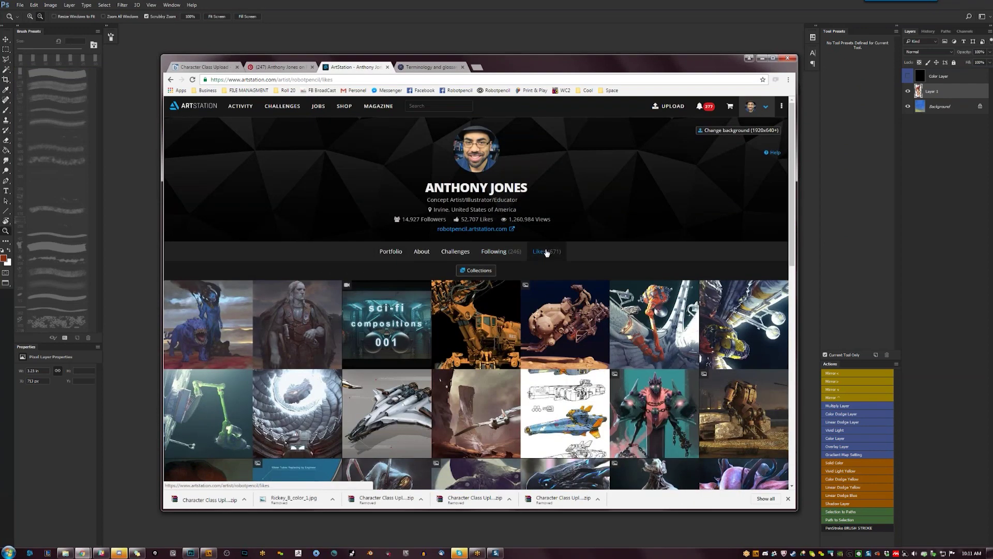
{"action": "scroll", "coordinate": [595, 274], "scroll_direction": "down", "scroll_amount": 2}
{"action": "mouse_move", "coordinate": [653, 325]}
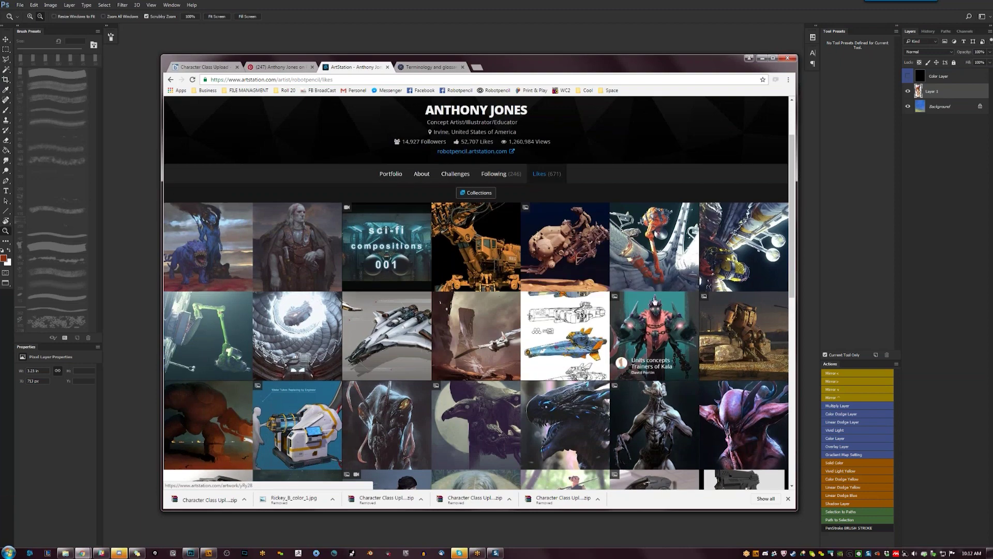
{"action": "scroll", "coordinate": [716, 247], "scroll_direction": "down", "scroll_amount": 3}
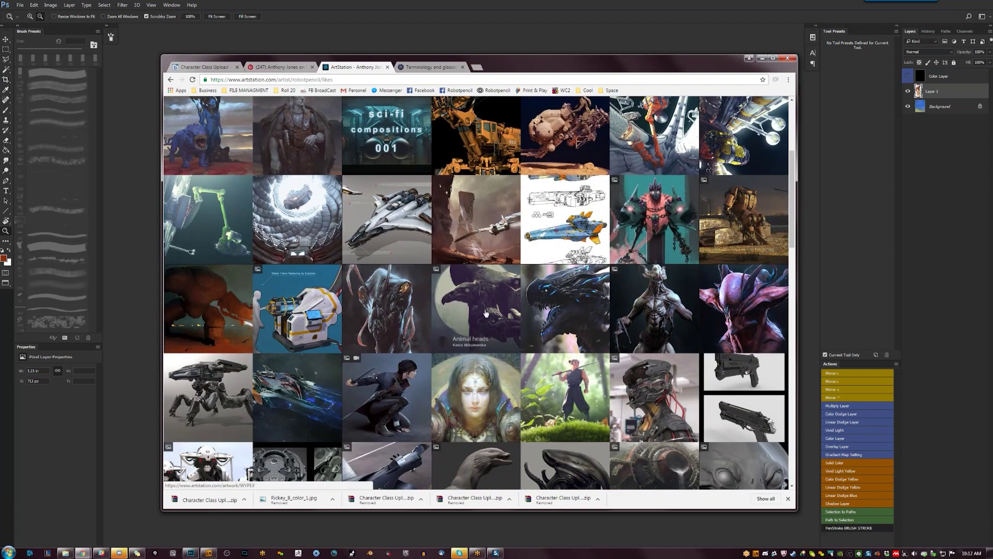
{"action": "scroll", "coordinate": [716, 248], "scroll_direction": "down", "scroll_amount": 3}
{"action": "left_click", "coordinate": [387, 282]}
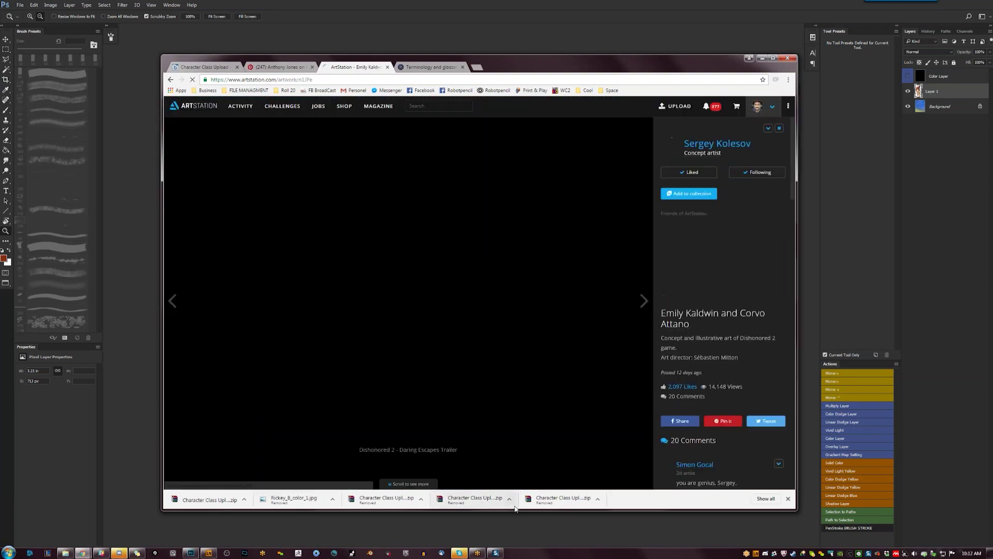
{"action": "left_click", "coordinate": [720, 145]}
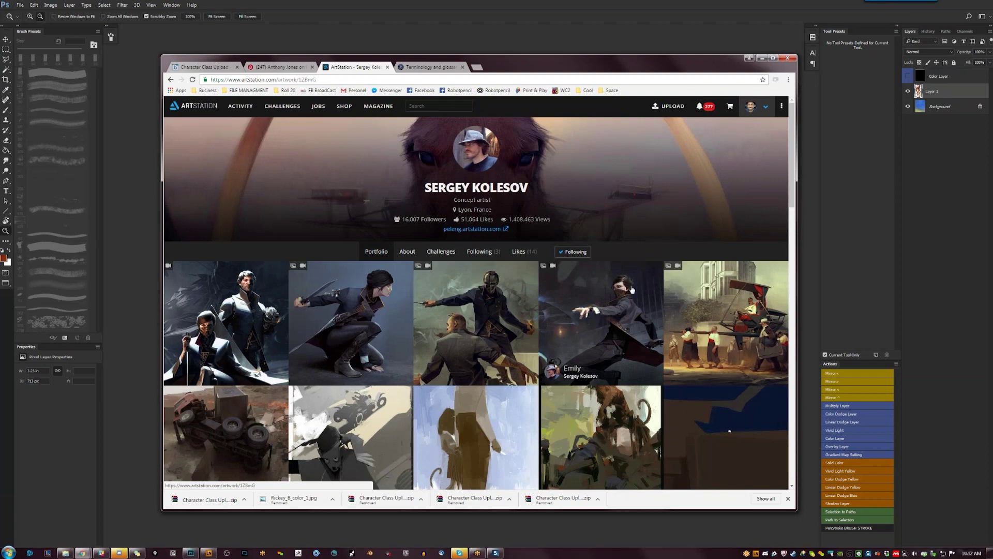
{"action": "left_click", "coordinate": [619, 351]}
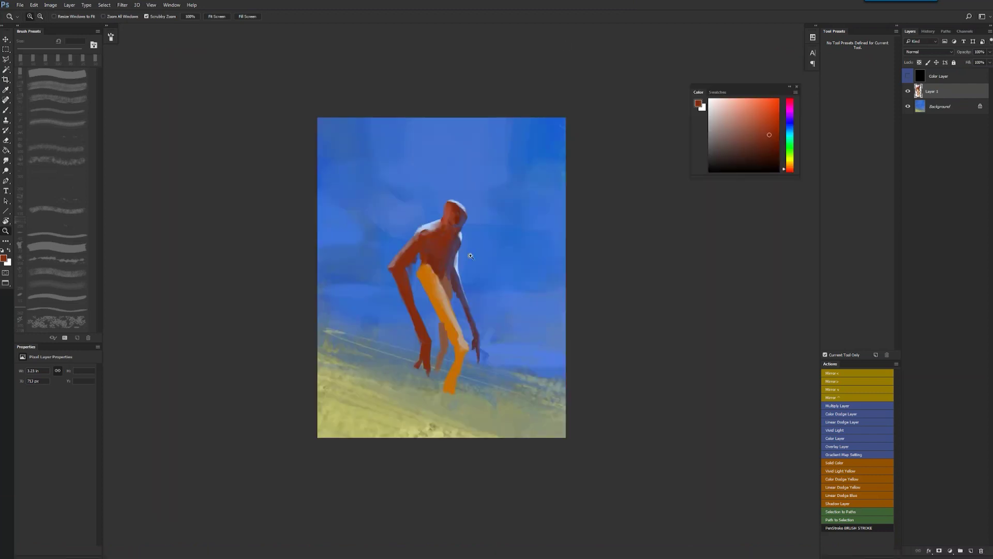
Pick a dark blue-violet paint colour and shrink the brush to 15 px
{"action": "left_click", "coordinate": [453, 268]}
{"action": "left_click_drag", "start_coordinate": [453, 269], "coordinate": [509, 272]}
{"action": "key", "text": "b"}
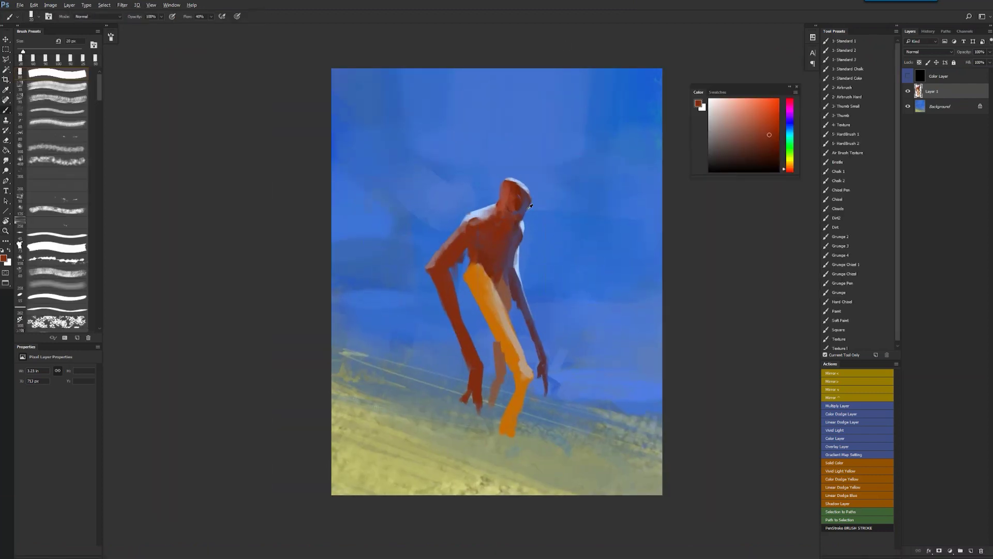
{"action": "left_click", "coordinate": [516, 207], "text": "alt"}
{"action": "left_click", "coordinate": [789, 113]}
{"action": "left_click", "coordinate": [728, 146]}
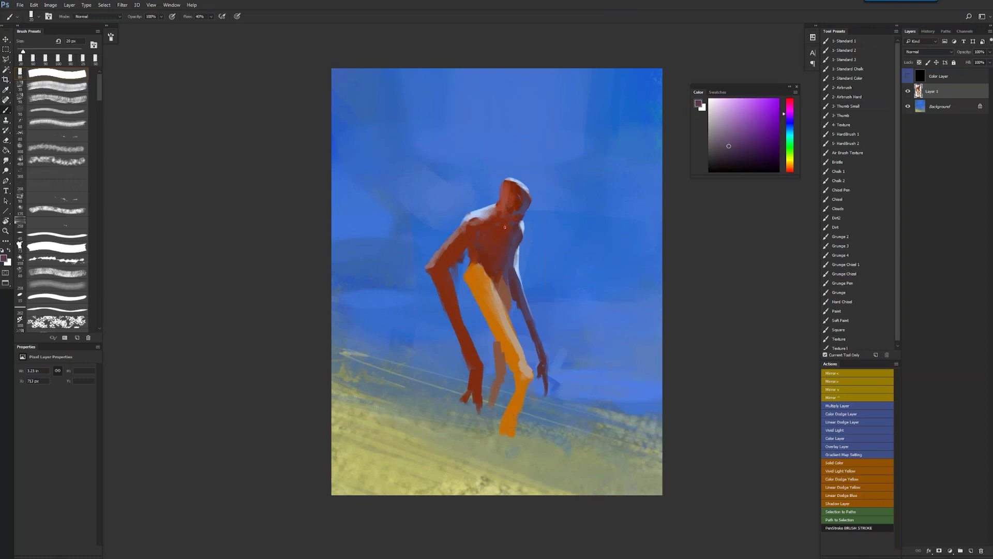
{"action": "left_click_drag", "start_coordinate": [740, 154], "coordinate": [719, 160]}
{"action": "left_click", "coordinate": [790, 121]}
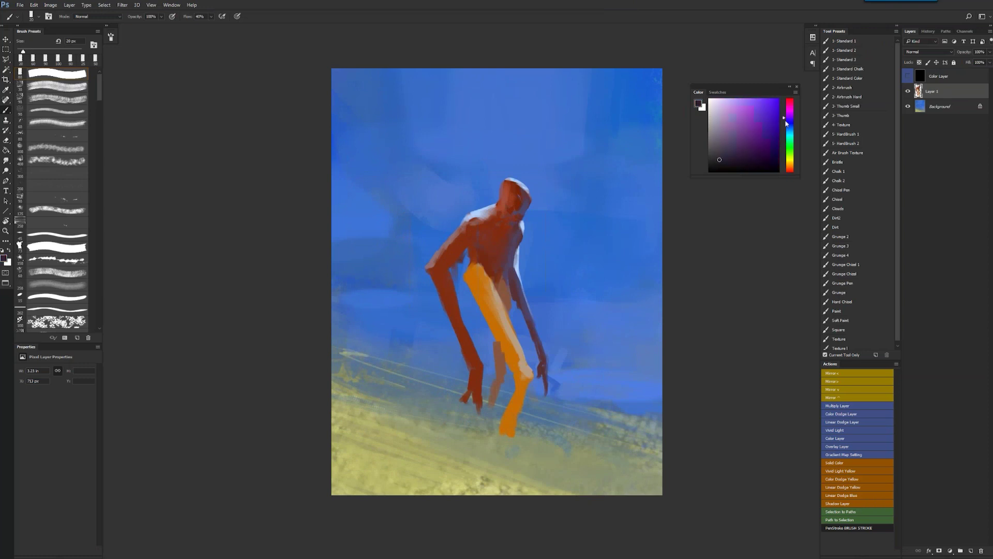
{"action": "key", "text": "bracketleft"}
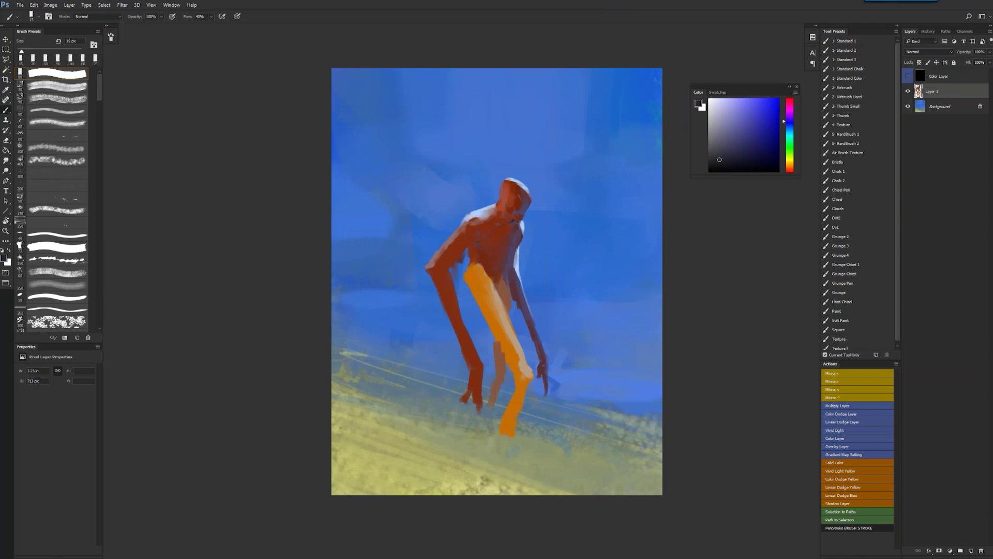
Set Shape Dynamics Minimum Diameter to 0% so strokes taper fully with pressure
{"action": "left_click", "coordinate": [110, 37]}
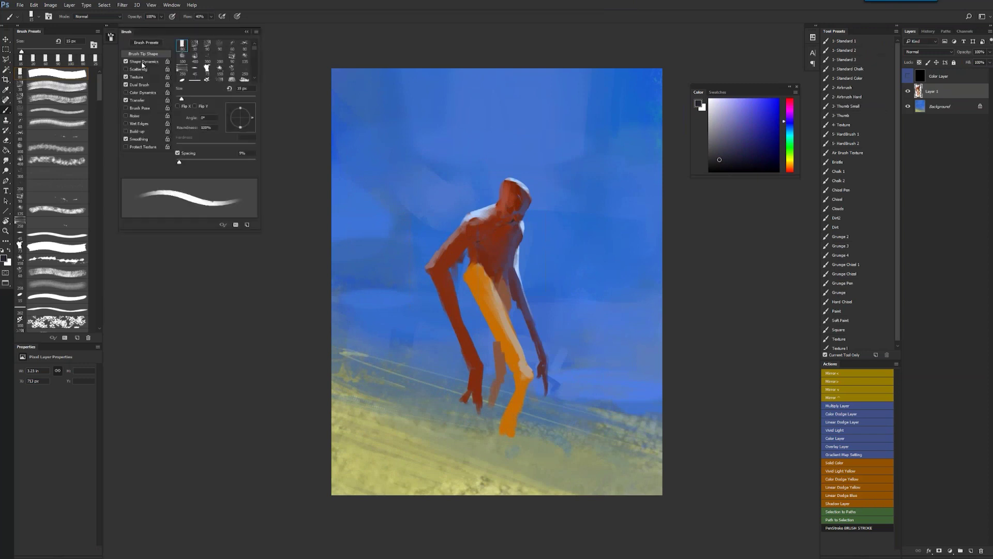
{"action": "left_click", "coordinate": [148, 62]}
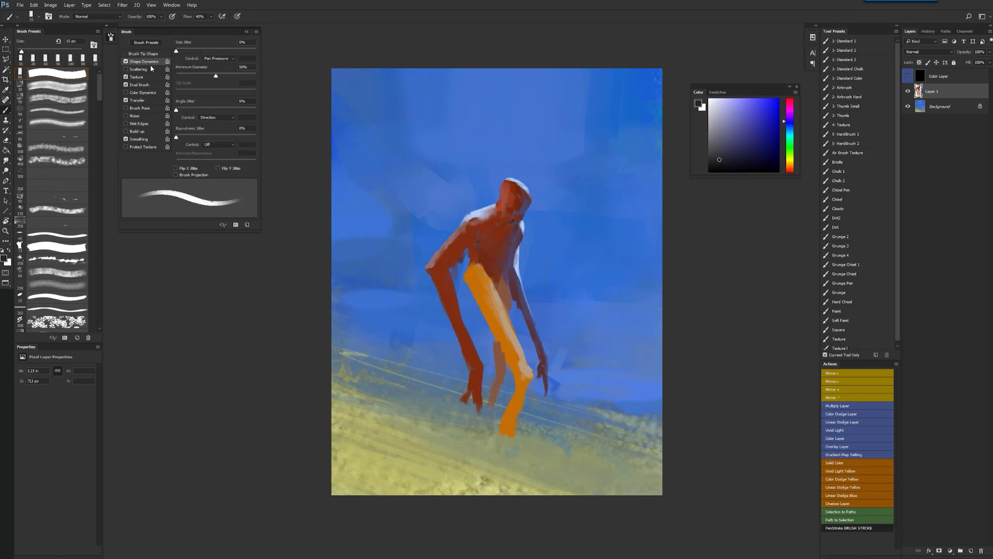
{"action": "left_click_drag", "start_coordinate": [215, 76], "coordinate": [176, 75]}
{"action": "left_click", "coordinate": [111, 36]}
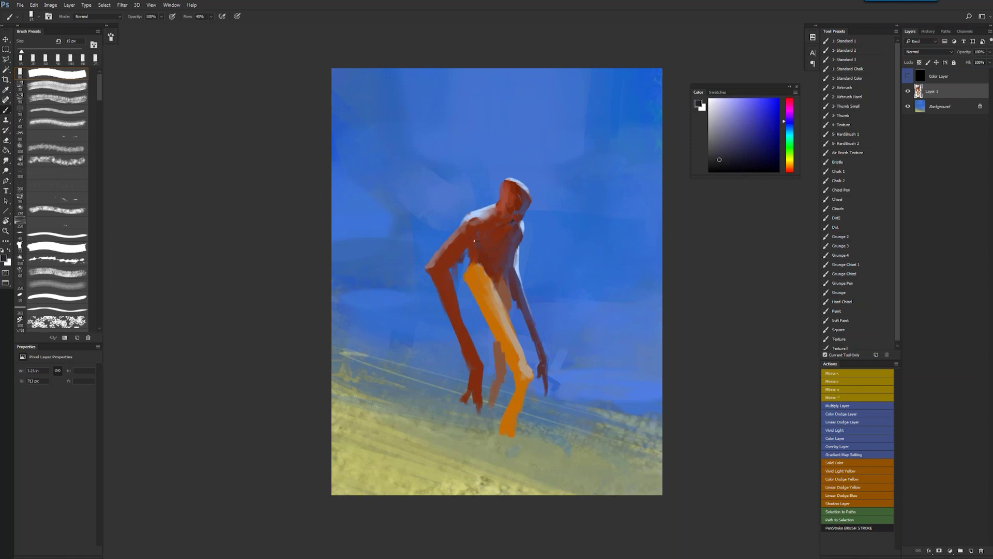
With a 30 px brush, paint dark accents on the face and neck in mirrored view
{"action": "key", "text": "bracketright"}
{"action": "key", "text": "F2"}
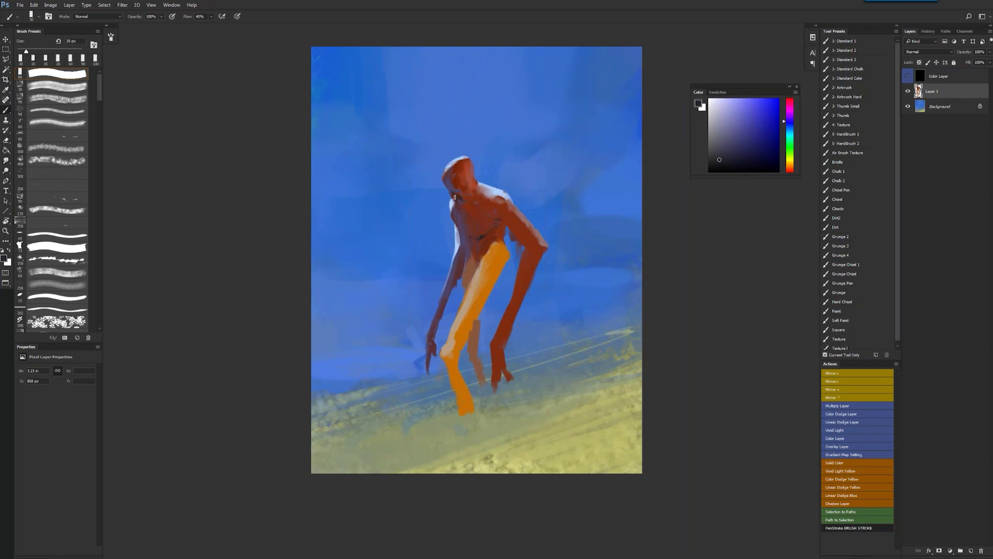
{"action": "left_click_drag", "start_coordinate": [455, 196], "coordinate": [460, 205]}
{"action": "key", "text": "F1"}
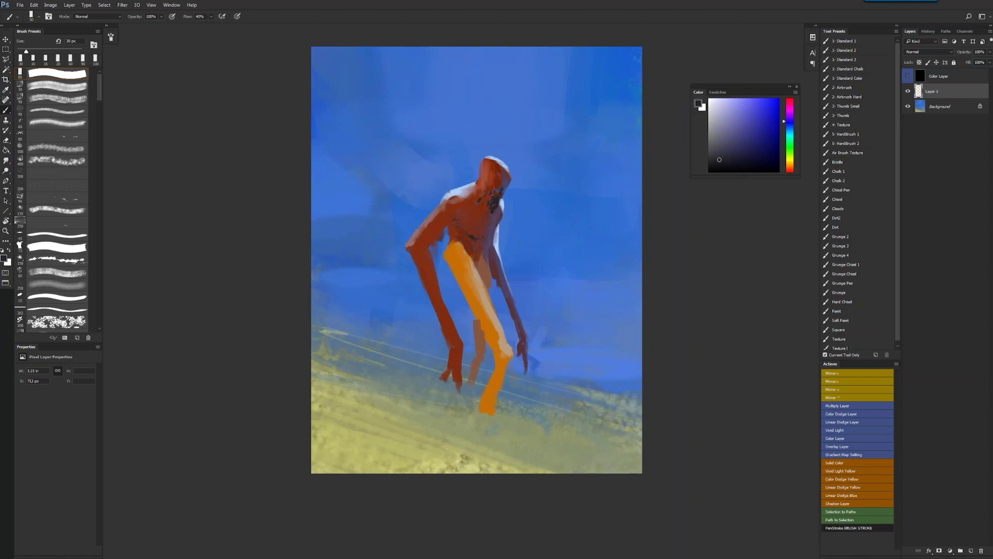
Shade the chest and shoulder in a more saturated red-brown, then try deeper reds
{"action": "left_click", "coordinate": [474, 205], "text": "alt"}
{"action": "left_click_drag", "start_coordinate": [763, 135], "coordinate": [768, 134]}
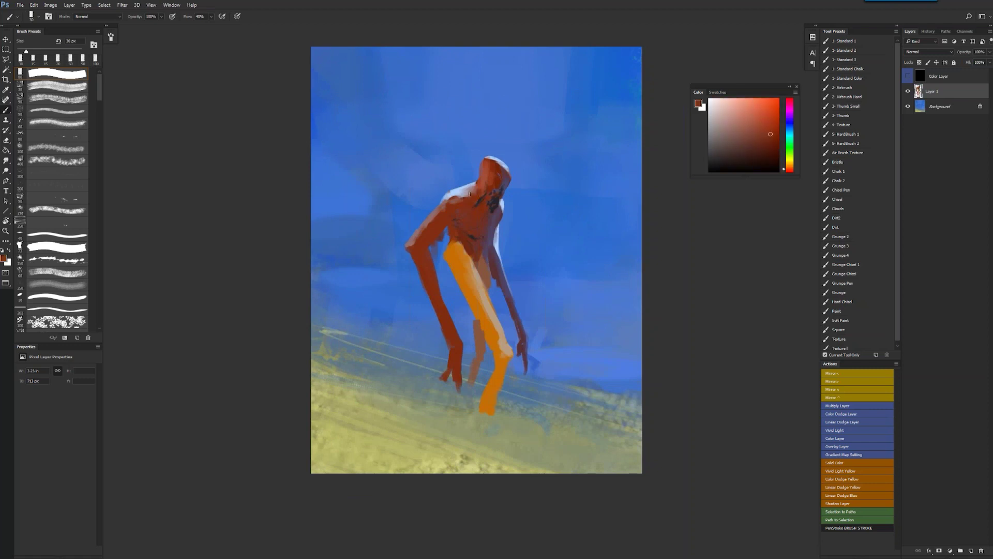
{"action": "left_click_drag", "start_coordinate": [470, 184], "coordinate": [478, 189]}
{"action": "key", "text": "bracketright"}
{"action": "key", "text": "bracketright"}
{"action": "key", "text": "bracketright"}
{"action": "key", "text": "bracketright"}
{"action": "key", "text": "bracketleft"}
{"action": "key", "text": "bracketleft"}
{"action": "key", "text": "bracketleft"}
{"action": "key", "text": "bracketleft"}
{"action": "left_click_drag", "start_coordinate": [419, 240], "coordinate": [408, 244]}
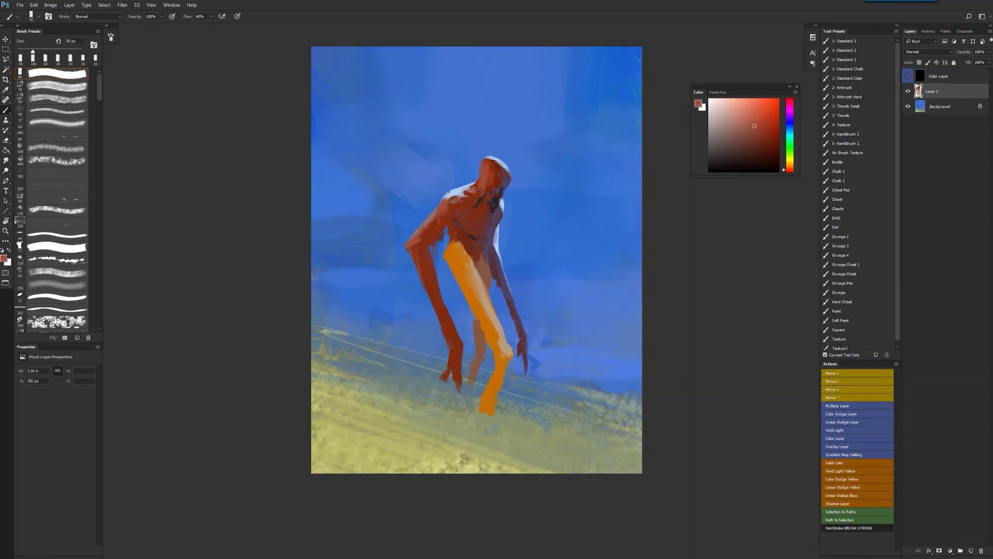
{"action": "left_click", "coordinate": [419, 254], "text": "alt"}
{"action": "left_click", "coordinate": [429, 290], "text": "alt"}
{"action": "key", "text": "bracketleft"}
{"action": "left_click", "coordinate": [482, 173], "text": "alt"}
Pick a pale light blue and brush a highlight on the figure's shoulder
{"action": "key", "text": "h"}
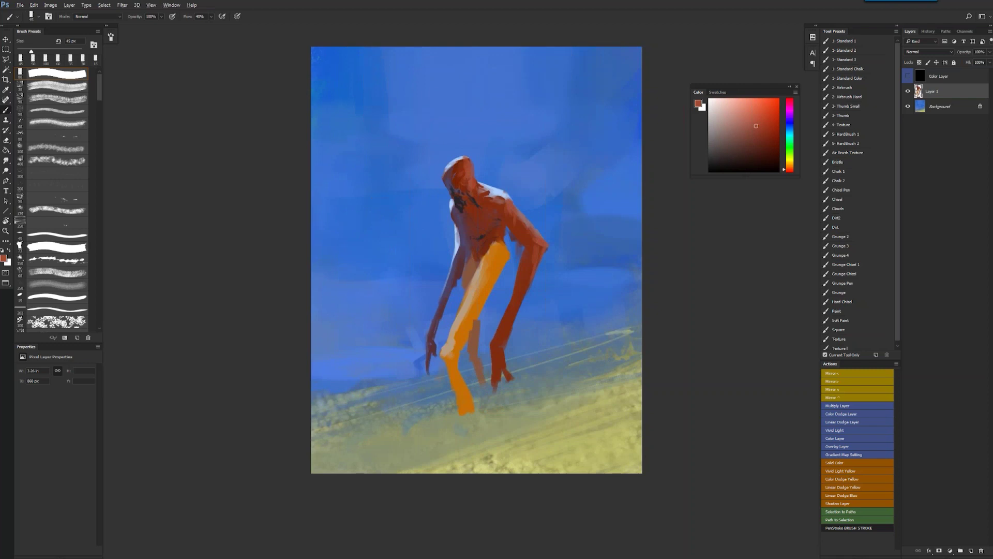
{"action": "key", "text": "bracketleft"}
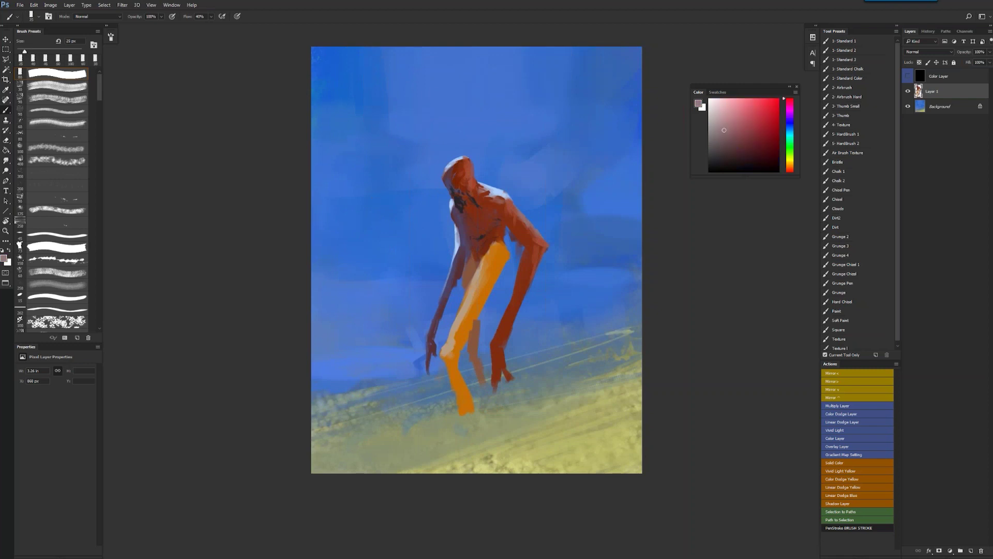
{"action": "left_click", "coordinate": [460, 156], "text": "alt"}
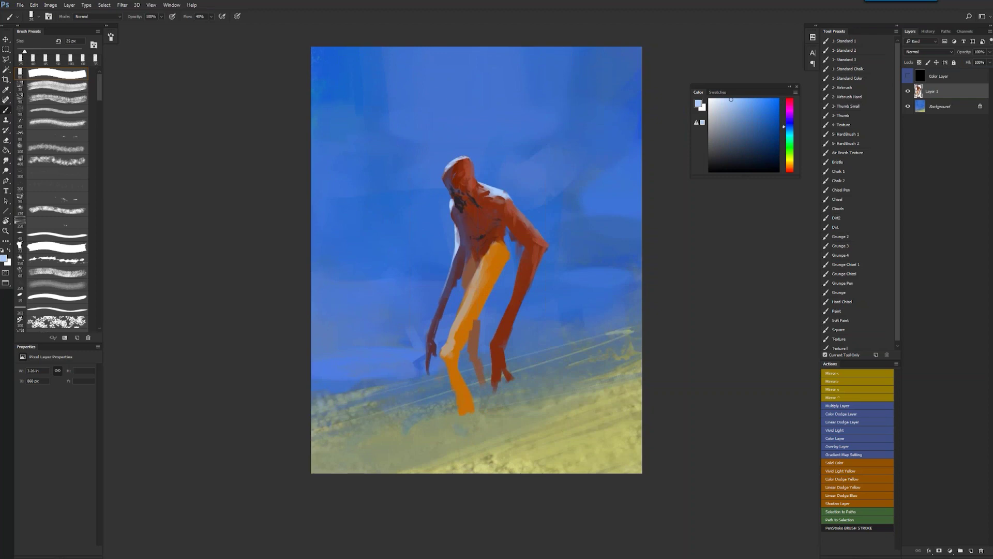
{"action": "key", "text": "h"}
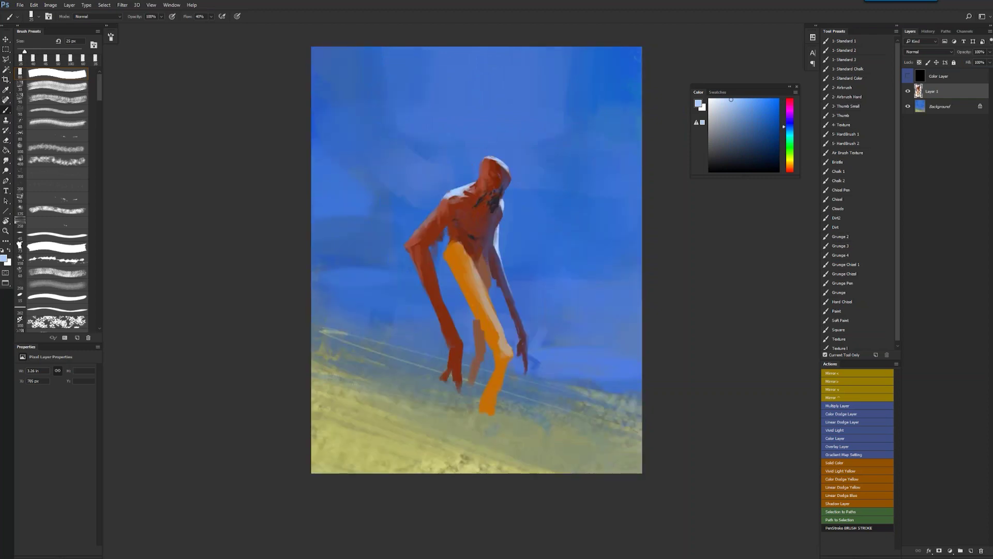
{"action": "left_click_drag", "start_coordinate": [731, 100], "coordinate": [721, 98]}
{"action": "left_click_drag", "start_coordinate": [471, 185], "coordinate": [464, 186]}
Sample several figure colours and settle on a dark red-brown with a 15 px brush
{"action": "key", "text": "bracketleft"}
{"action": "key", "text": "bracketleft"}
{"action": "key", "text": "bracketright"}
{"action": "left_click", "coordinate": [468, 217], "text": "alt"}
{"action": "left_click", "coordinate": [439, 203], "text": "alt"}
{"action": "key", "text": "bracketright"}
{"action": "key", "text": "bracketright"}
{"action": "key", "text": "bracketright"}
{"action": "key", "text": "bracketright"}
{"action": "key", "text": "bracketright"}
{"action": "key", "text": "bracketright"}
{"action": "left_click", "coordinate": [449, 197], "text": "alt"}
{"action": "left_click", "coordinate": [433, 215], "text": "alt"}
{"action": "left_click", "coordinate": [460, 208], "text": "alt"}
{"action": "left_click", "coordinate": [777, 113]}
{"action": "left_click_drag", "start_coordinate": [778, 112], "coordinate": [790, 148]}
{"action": "key", "text": "bracketleft"}
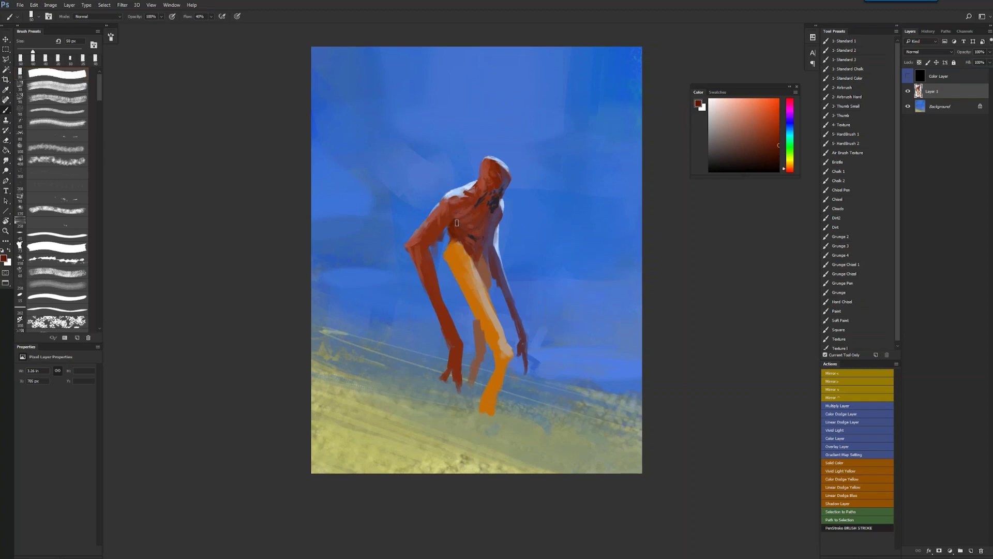
Set up a smaller hard round eraser, then return to the Brush
{"action": "key", "text": "h"}
{"action": "key", "text": "e"}
{"action": "key", "text": "bracketright"}
{"action": "key", "text": "bracketleft"}
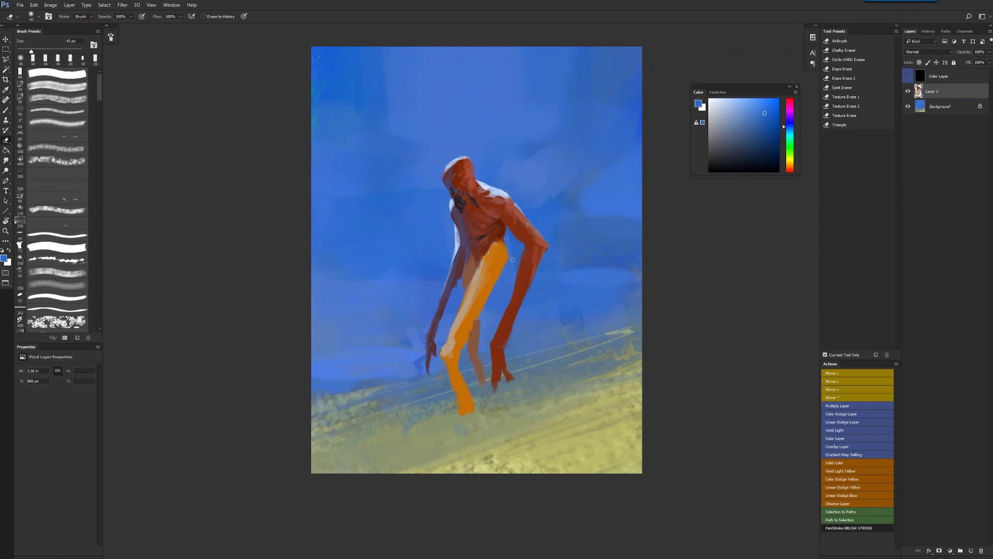
{"action": "left_click", "coordinate": [855, 60]}
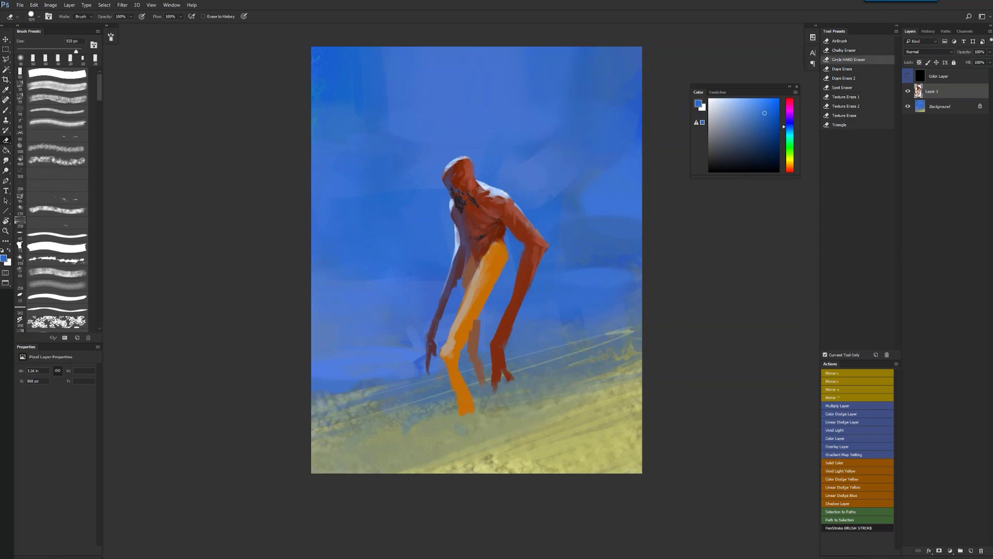
{"action": "key", "text": "bracketleft"}
{"action": "key", "text": "bracketleft"}
{"action": "key", "text": "bracketleft"}
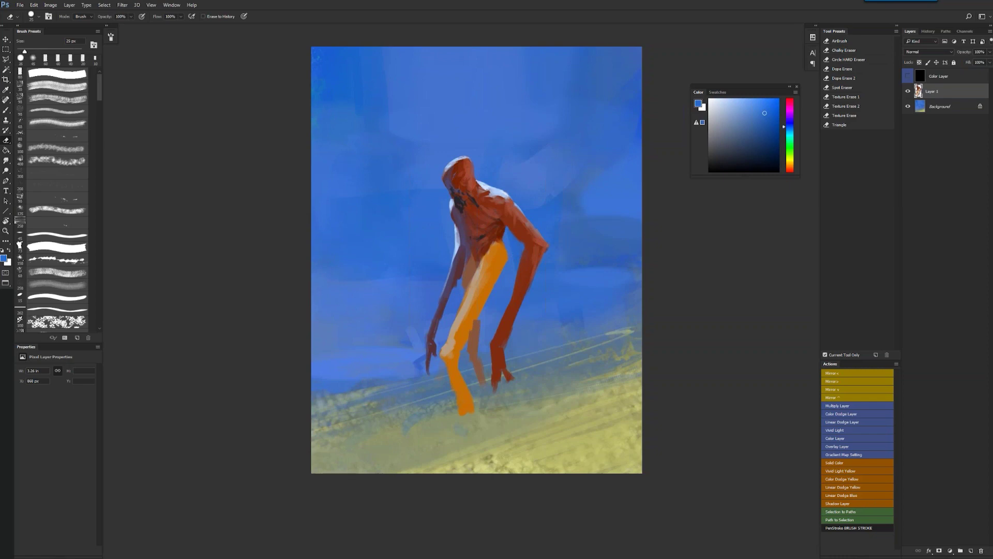
{"action": "key", "text": "b"}
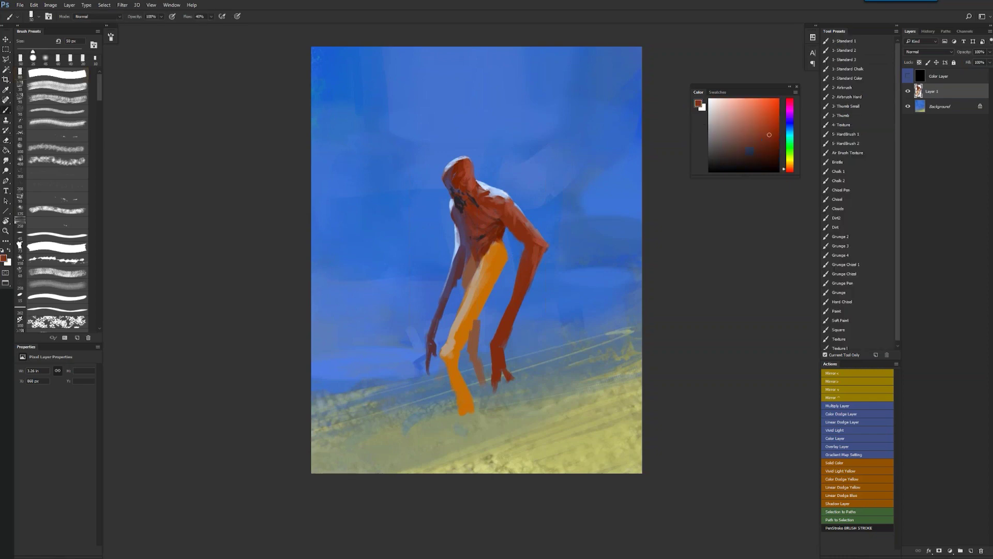
Paint a short dark red-brown stroke on the chest, then zoom out mirrored to check
{"action": "left_click", "coordinate": [503, 220], "text": "alt"}
{"action": "key", "text": "bracketleft"}
{"action": "key", "text": "F2"}
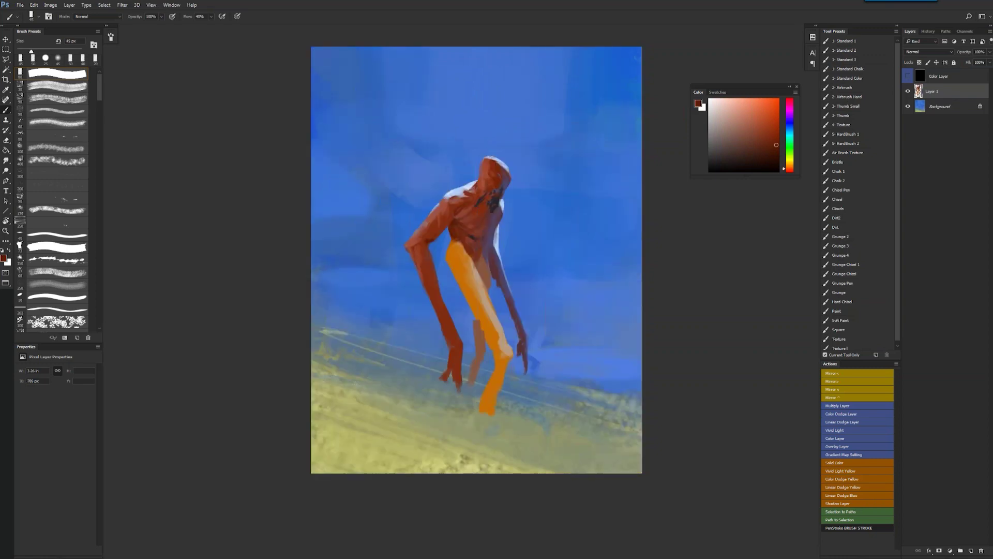
{"action": "left_click_drag", "start_coordinate": [500, 214], "coordinate": [496, 220]}
{"action": "left_click_drag", "start_coordinate": [493, 229], "coordinate": [492, 241]}
{"action": "key", "text": "z"}
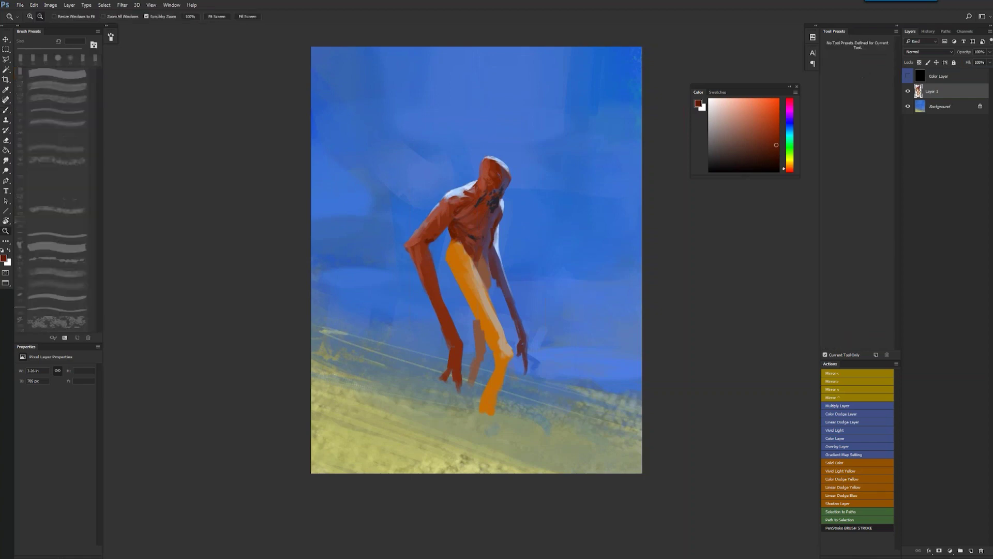
{"action": "left_click", "coordinate": [434, 209], "text": "alt"}
{"action": "left_click", "coordinate": [434, 209], "text": "alt"}
{"action": "key", "text": "F2"}
{"action": "left_click", "coordinate": [505, 265]}
{"action": "key", "text": "b"}
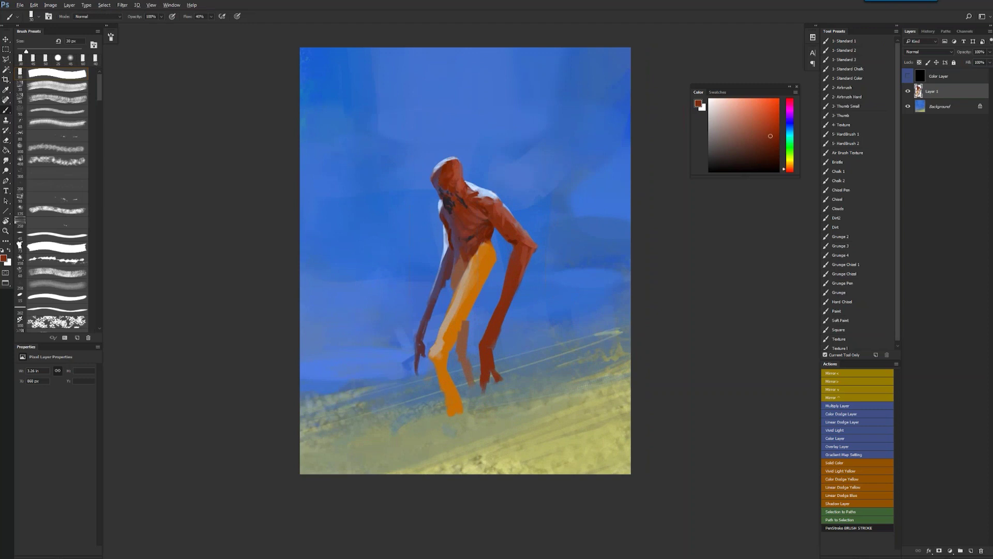
Sample the head's dusky purple and body red-brown at 60+ px, then zoom out to check
{"action": "left_click", "coordinate": [446, 193], "text": "alt"}
{"action": "key", "text": "bracketright"}
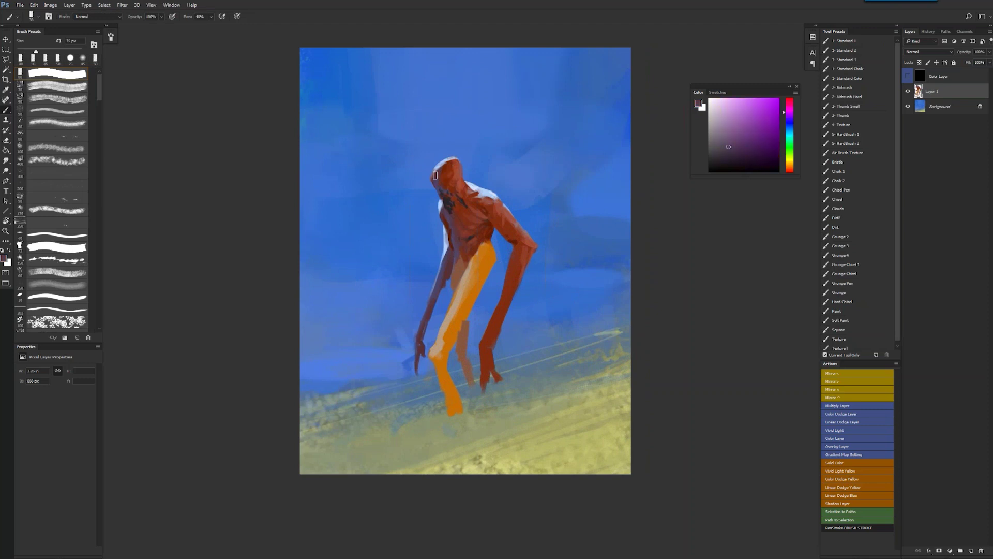
{"action": "key", "text": "bracketright"}
{"action": "key", "text": "bracketright"}
{"action": "key", "text": "bracketright"}
{"action": "key", "text": "bracketright"}
{"action": "key", "text": "bracketright"}
{"action": "left_click", "coordinate": [494, 224], "text": "alt"}
{"action": "key", "text": "z"}
{"action": "left_click", "coordinate": [520, 252], "text": "alt"}
{"action": "key", "text": "ctrl+shift+h"}
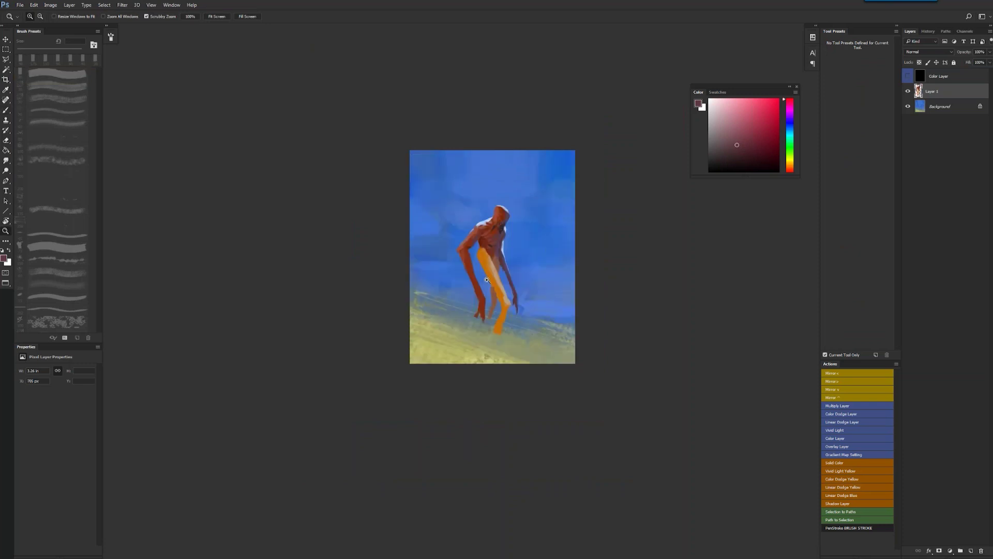
Choose a pale peach-tan for the front leg, sizing the brush from 125 down to 70 px
{"action": "left_click", "coordinate": [487, 280]}
{"action": "key", "text": "b"}
{"action": "left_click", "coordinate": [569, 155], "text": "alt"}
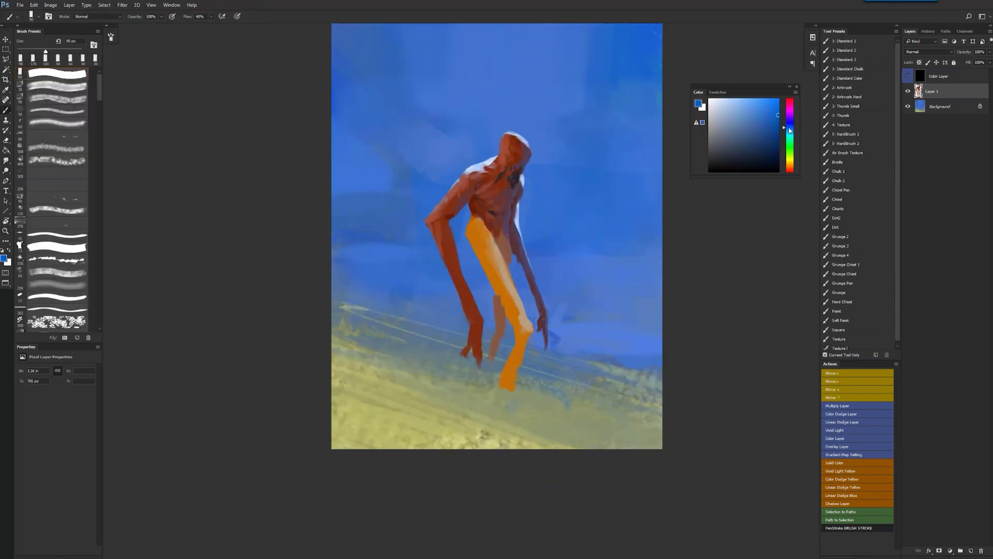
{"action": "key", "text": "bracketright"}
{"action": "key", "text": "bracketright"}
{"action": "left_click", "coordinate": [471, 240], "text": "alt"}
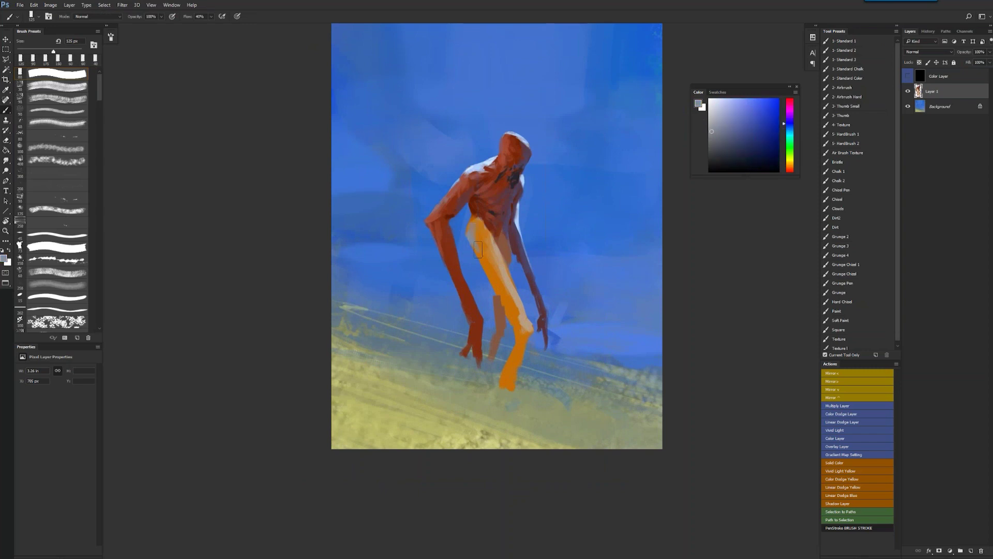
{"action": "left_click", "coordinate": [471, 224], "text": "alt"}
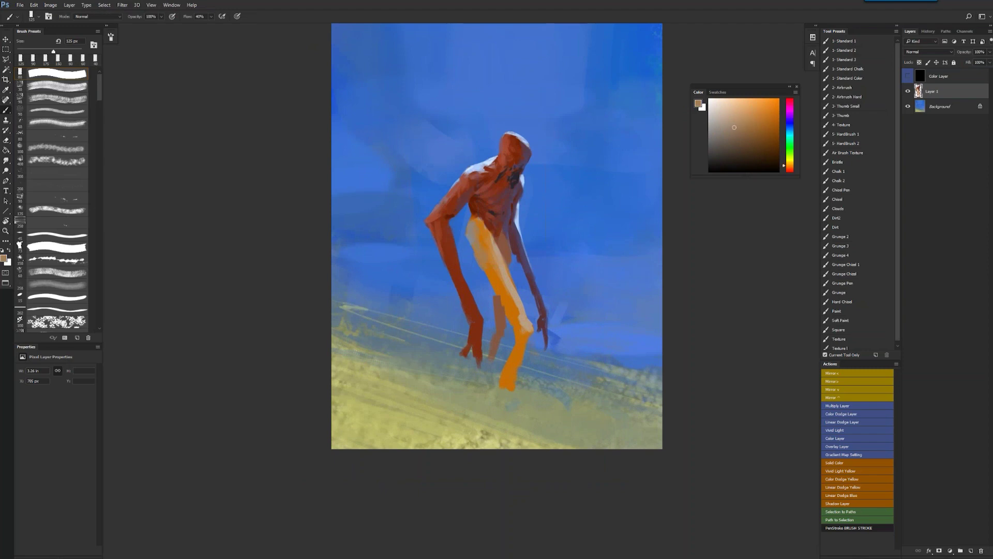
{"action": "key", "text": "bracketleft"}
{"action": "left_click", "coordinate": [720, 130]}
{"action": "key", "text": "bracketleft"}
{"action": "key", "text": "bracketleft"}
{"action": "key", "text": "bracketleft"}
{"action": "left_click", "coordinate": [479, 250], "text": "alt"}
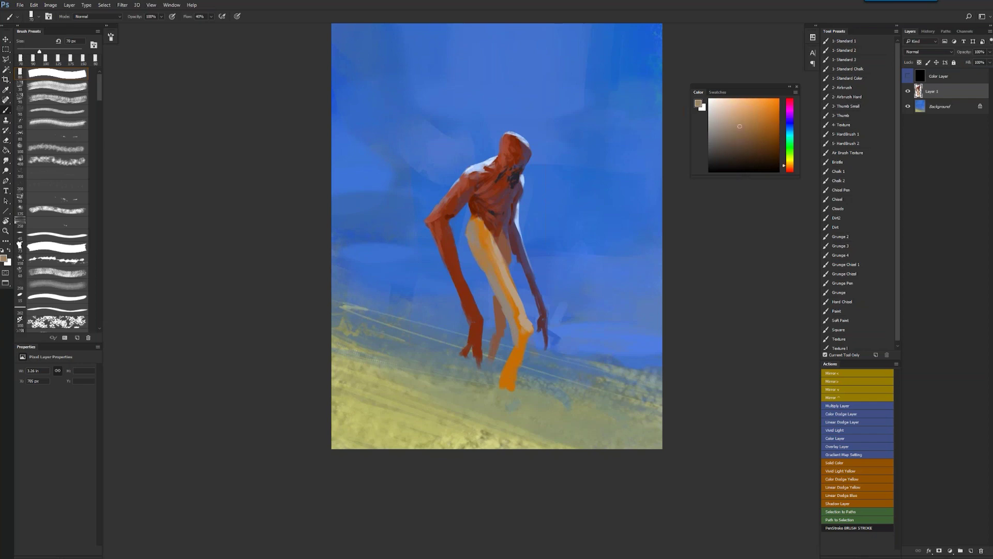
Darken the hip in dark red-brown and paint dark blue-violet strokes at the neck
{"action": "key", "text": "F1"}
{"action": "left_click", "coordinate": [517, 209], "text": "alt"}
{"action": "key", "text": "bracketleft"}
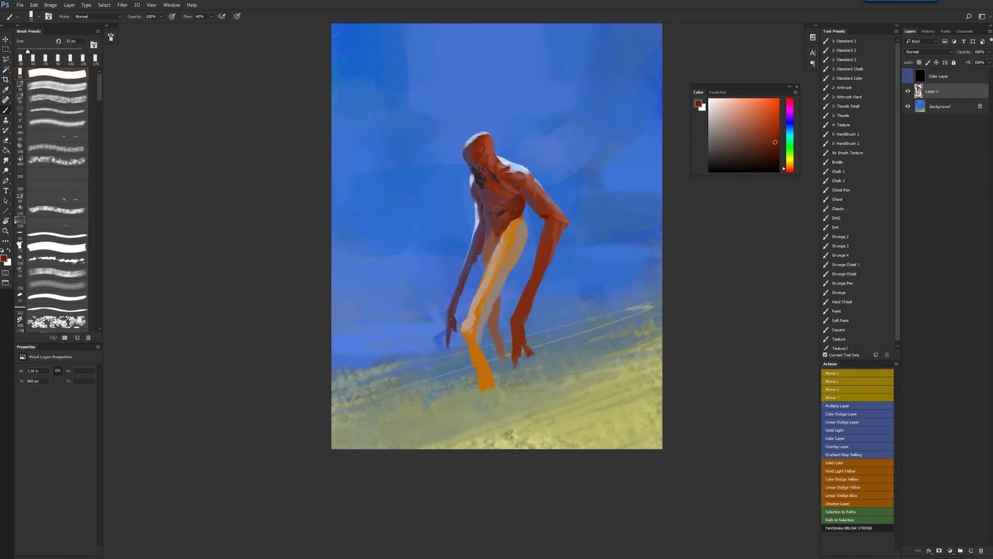
{"action": "left_click_drag", "start_coordinate": [492, 228], "coordinate": [494, 239]}
{"action": "key", "text": "d"}
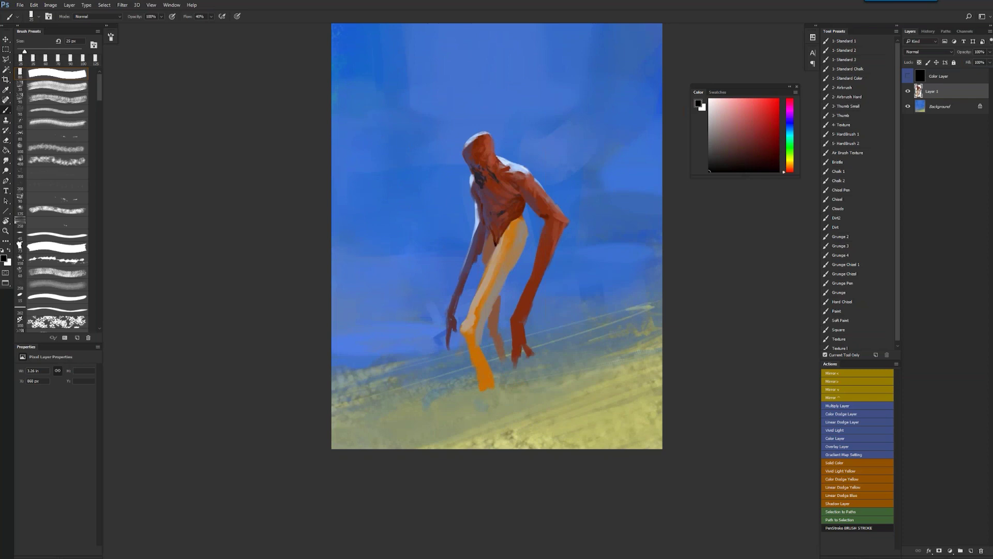
{"action": "key", "text": "F2"}
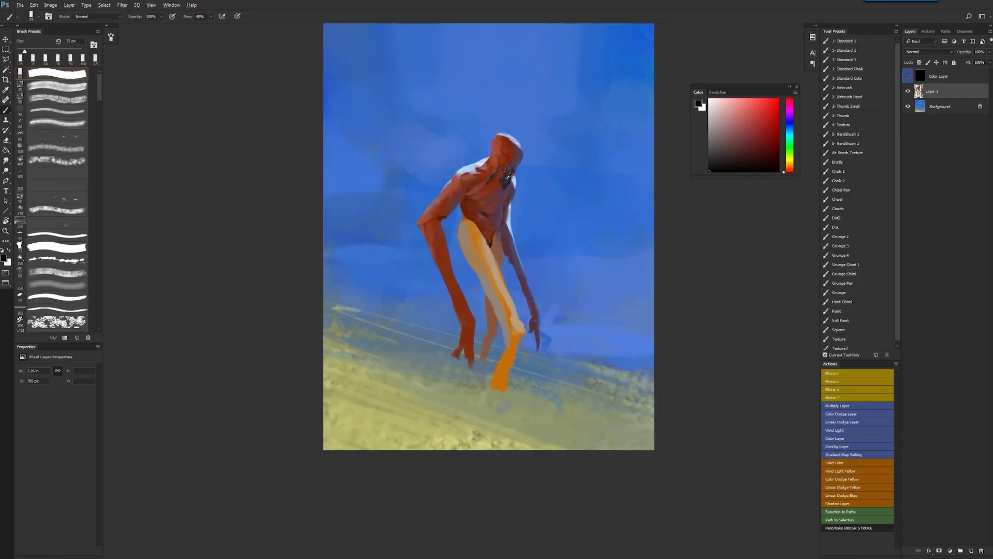
{"action": "left_click", "coordinate": [508, 176], "text": "alt"}
{"action": "left_click_drag", "start_coordinate": [508, 176], "coordinate": [511, 174]}
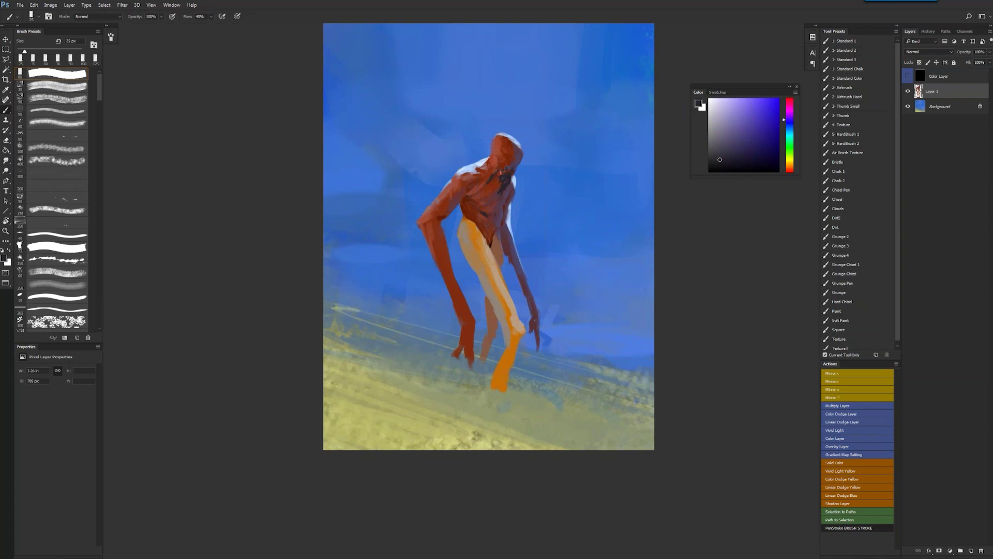
Pick a more saturated red, check the figure mirrored, and reset to black at 50 px
{"action": "left_click", "coordinate": [511, 160], "text": "alt"}
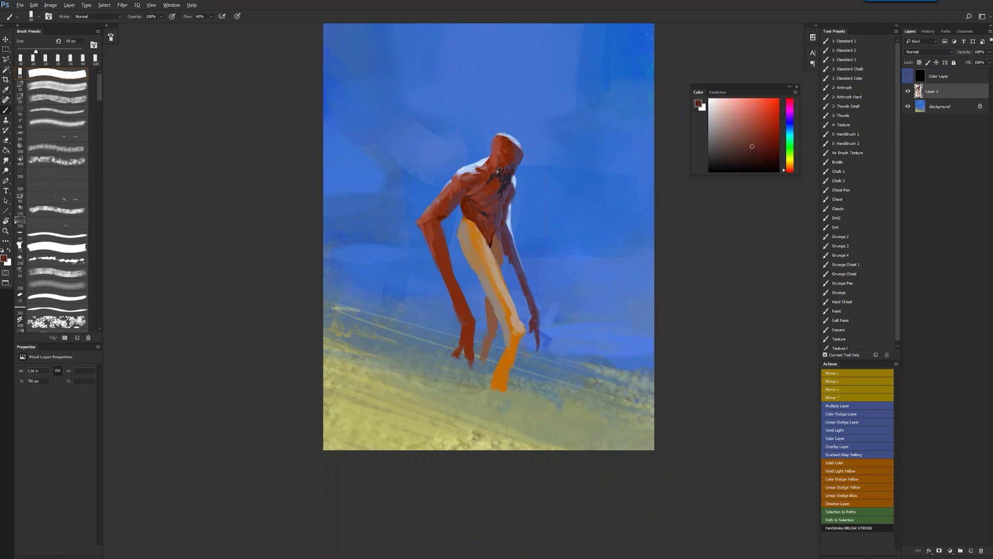
{"action": "left_click", "coordinate": [497, 170], "text": "alt"}
{"action": "key", "text": "z"}
{"action": "left_click", "coordinate": [506, 232], "text": "alt"}
{"action": "left_click", "coordinate": [506, 233], "text": "alt"}
{"action": "key", "text": "F2"}
{"action": "left_click", "coordinate": [501, 221]}
{"action": "key", "text": "b"}
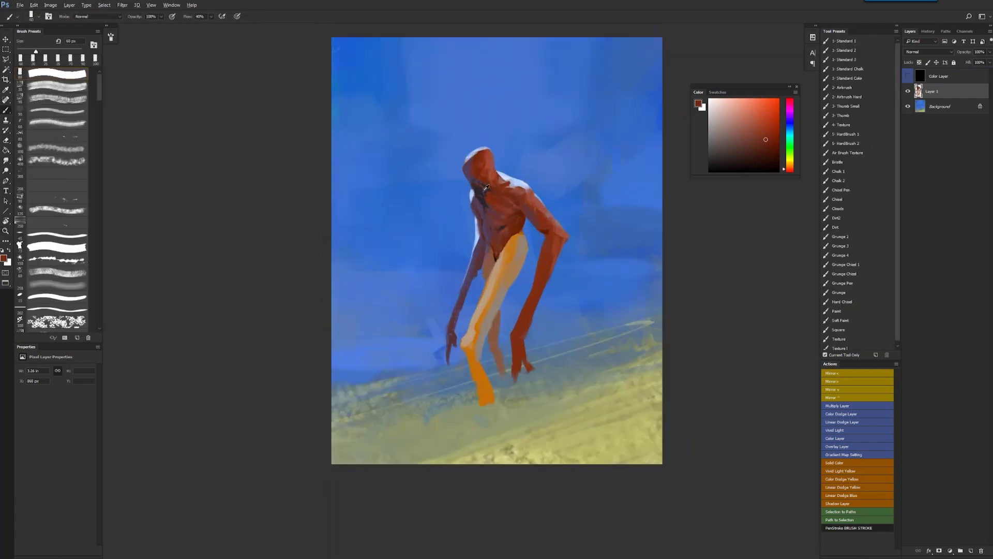
{"action": "left_click", "coordinate": [484, 189], "text": "alt"}
{"action": "key", "text": "d"}
{"action": "key", "text": "bracketleft"}
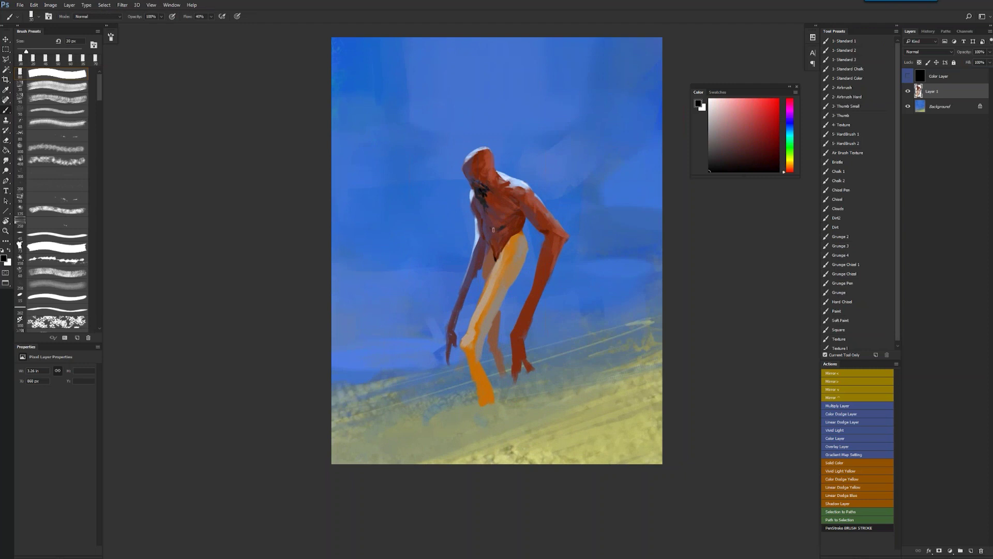
Shade the torso and thigh with a darker red, mirroring the canvas to check
{"action": "left_click", "coordinate": [483, 194], "text": "alt"}
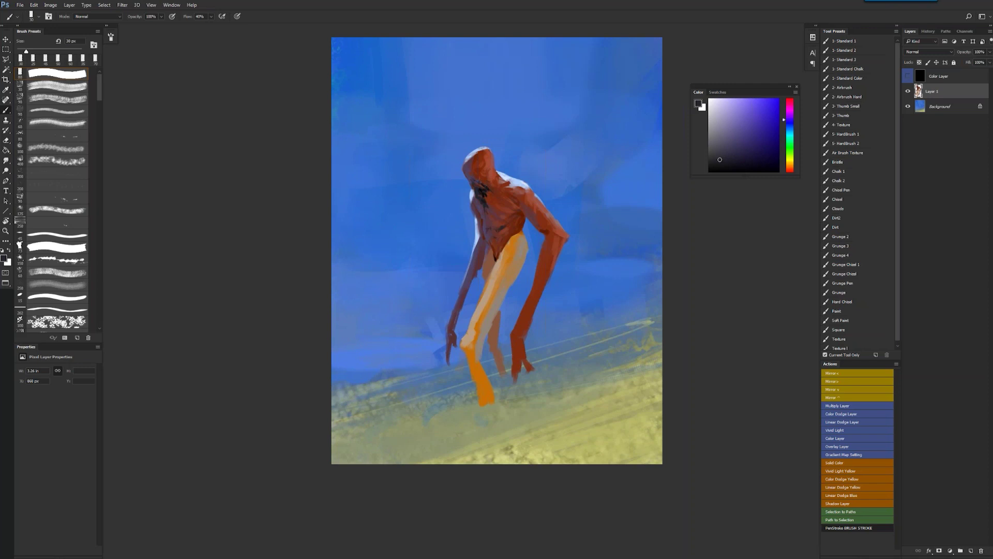
{"action": "left_click", "coordinate": [484, 197], "text": "alt"}
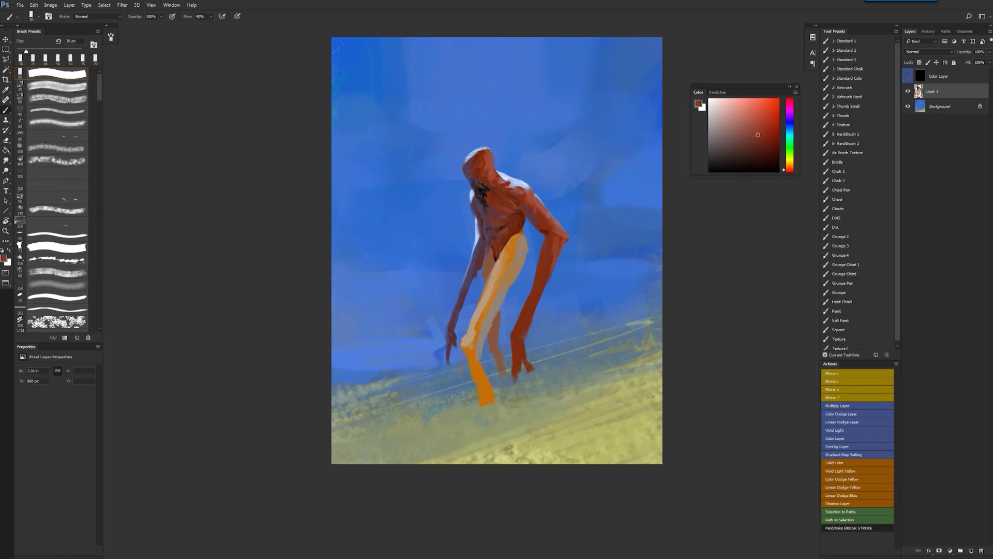
{"action": "key", "text": "F2"}
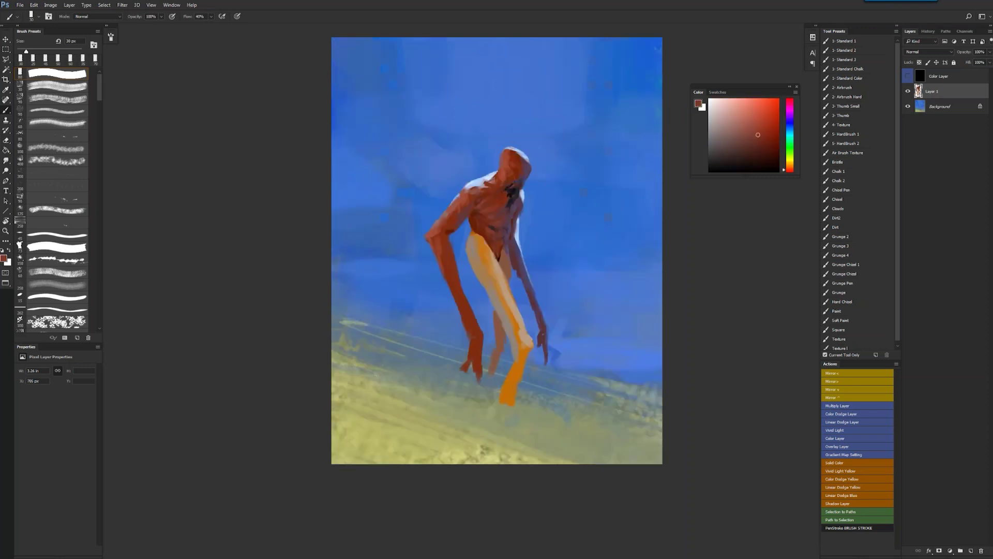
{"action": "left_click", "coordinate": [495, 229], "text": "alt"}
{"action": "left_click", "coordinate": [479, 220], "text": "alt"}
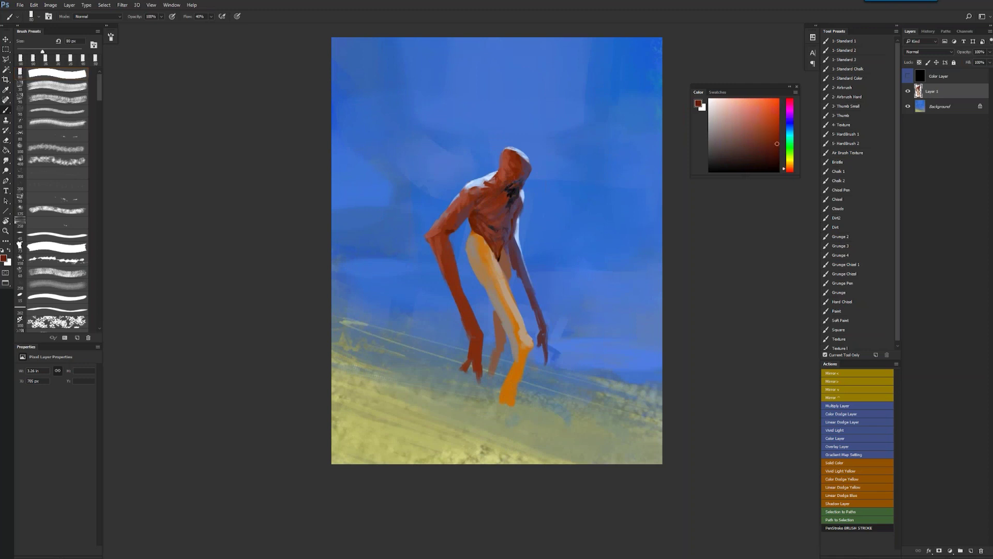
{"action": "left_click_drag", "start_coordinate": [484, 210], "coordinate": [484, 227]}
{"action": "mouse_move", "coordinate": [485, 242]}
{"action": "left_mouse_down"}
{"action": "mouse_move", "coordinate": [494, 257]}
{"action": "mouse_move", "coordinate": [479, 255]}
{"action": "left_mouse_up"}
{"action": "left_click_drag", "start_coordinate": [506, 283], "coordinate": [506, 291]}
{"action": "key", "text": "F2"}
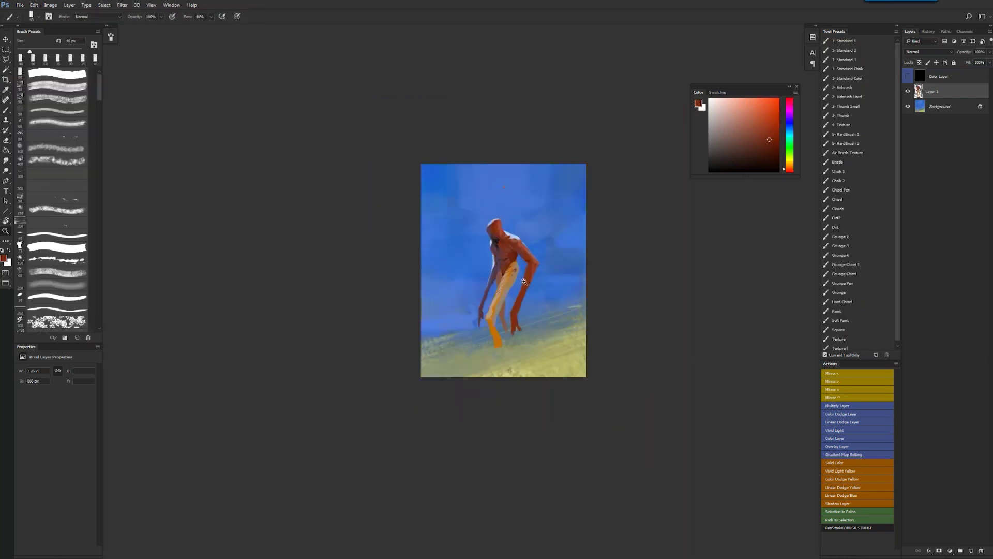
Paint bright orange-red strokes across the top of the figure's head
{"action": "key", "text": "b"}
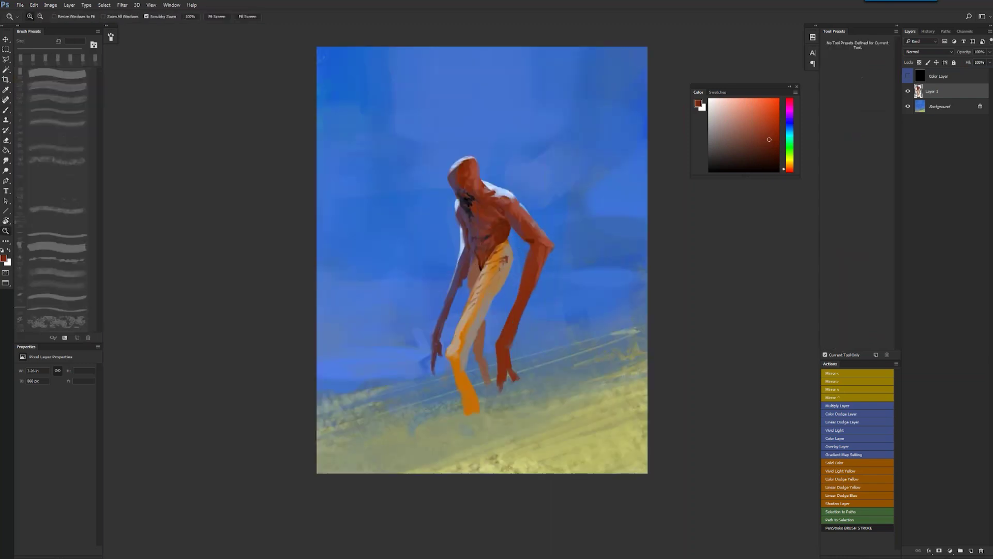
{"action": "scroll", "coordinate": [472, 235], "scroll_direction": "up", "scroll_amount": 1}
{"action": "left_click", "coordinate": [464, 224], "text": "alt"}
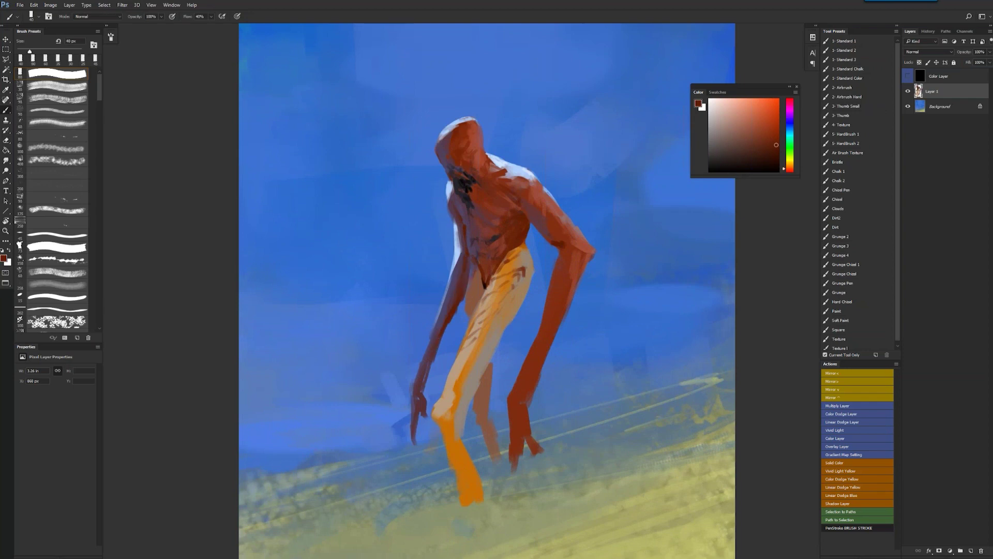
{"action": "left_click_drag", "start_coordinate": [464, 128], "coordinate": [462, 124]}
{"action": "left_click", "coordinate": [458, 136], "text": "alt"}
{"action": "left_click_drag", "start_coordinate": [462, 135], "coordinate": [466, 122]}
{"action": "left_click", "coordinate": [454, 137], "text": "alt"}
Zoom out to review the whole painting, then pick a darker orange for the head
{"action": "left_click", "coordinate": [510, 201], "text": "alt"}
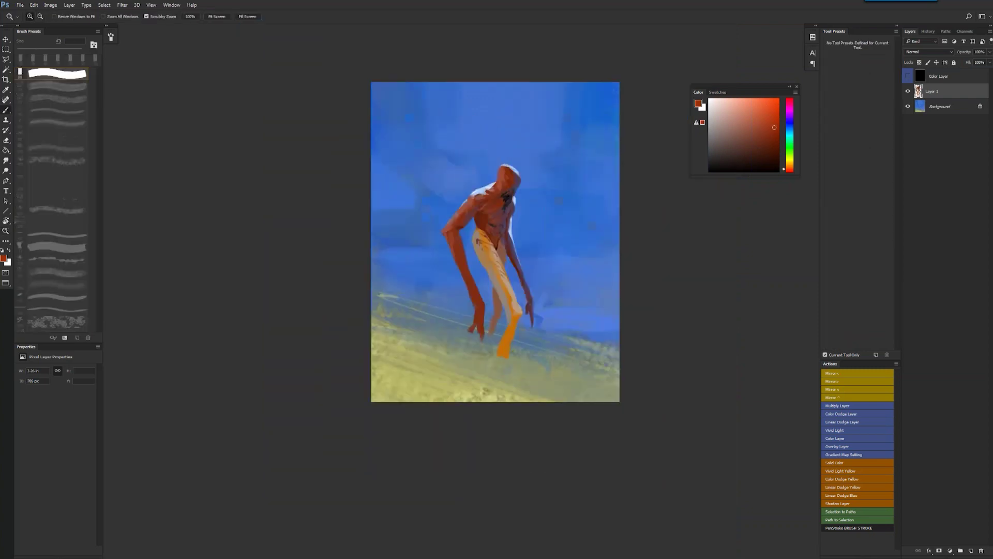
{"action": "left_click", "coordinate": [517, 192]}
{"action": "key", "text": "b"}
{"action": "left_click", "coordinate": [766, 113]}
{"action": "left_click_drag", "start_coordinate": [765, 113], "coordinate": [768, 114]}
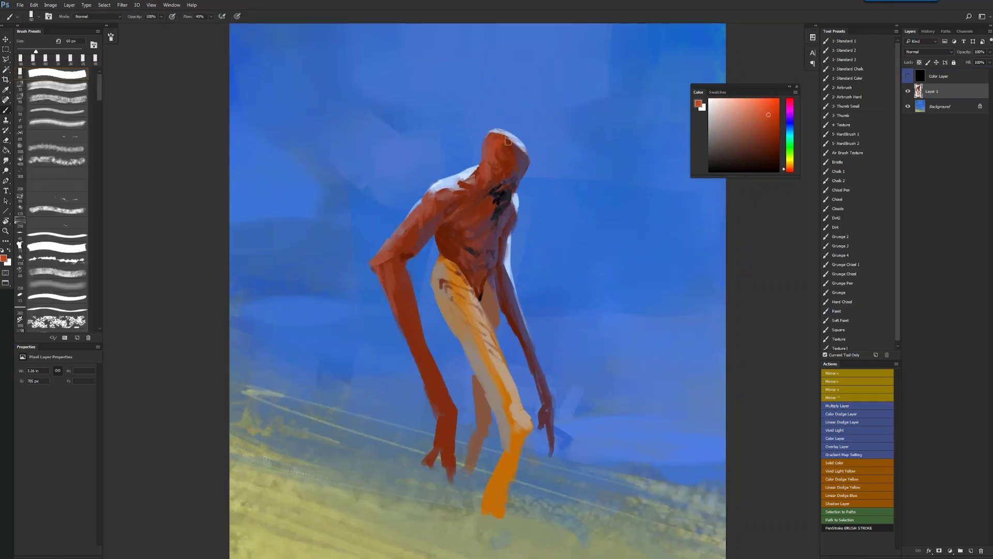
{"action": "left_click", "coordinate": [505, 141], "text": "alt"}
Check the full canvas again, then sample pale blue from the head's edge with a smaller brush
{"action": "key", "text": "z"}
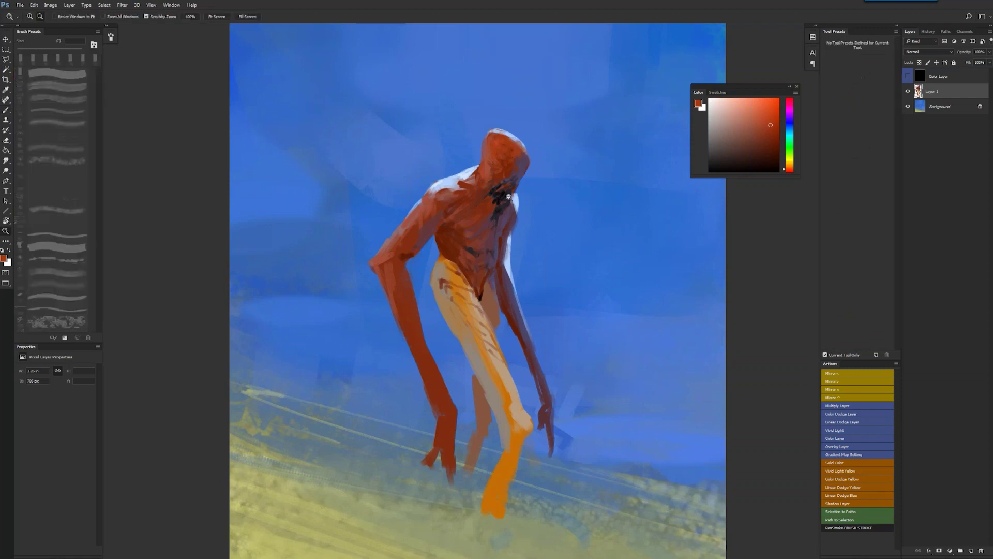
{"action": "left_click", "coordinate": [511, 202], "text": "alt"}
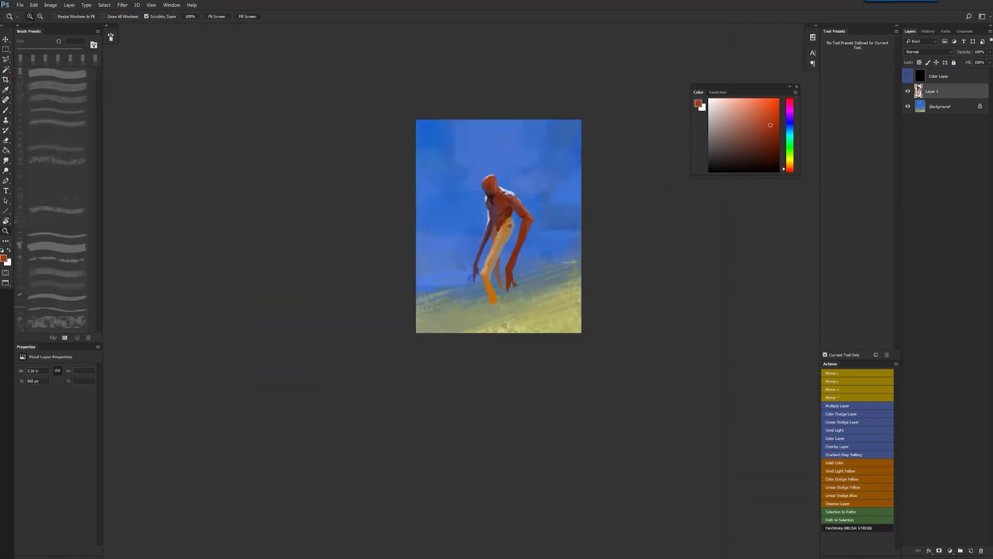
{"action": "left_click", "coordinate": [502, 183]}
{"action": "key", "text": "b"}
{"action": "left_click", "coordinate": [463, 160], "text": "alt"}
{"action": "key", "text": "bracketleft"}
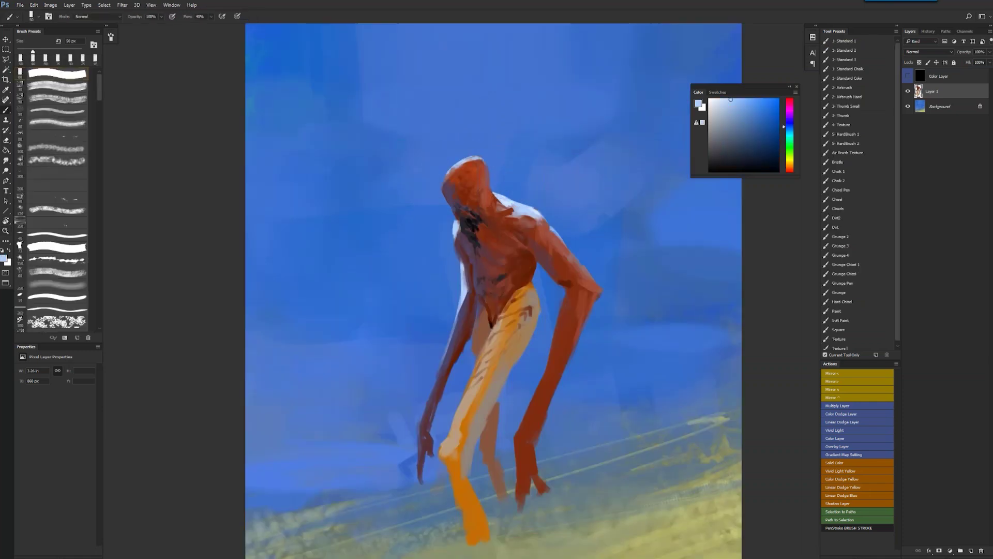
Add a pale blue stroke near the head with a 10 px brush, then pick greyish pink at 40 px
{"action": "key", "text": "bracketleft"}
{"action": "key", "text": "bracketleft"}
{"action": "key", "text": "bracketright"}
{"action": "key", "text": "bracketright"}
{"action": "key", "text": "bracketright"}
{"action": "key", "text": "bracketleft"}
{"action": "left_click_drag", "start_coordinate": [472, 157], "coordinate": [479, 161]}
{"action": "key", "text": "bracketright"}
{"action": "key", "text": "bracketright"}
{"action": "key", "text": "bracketright"}
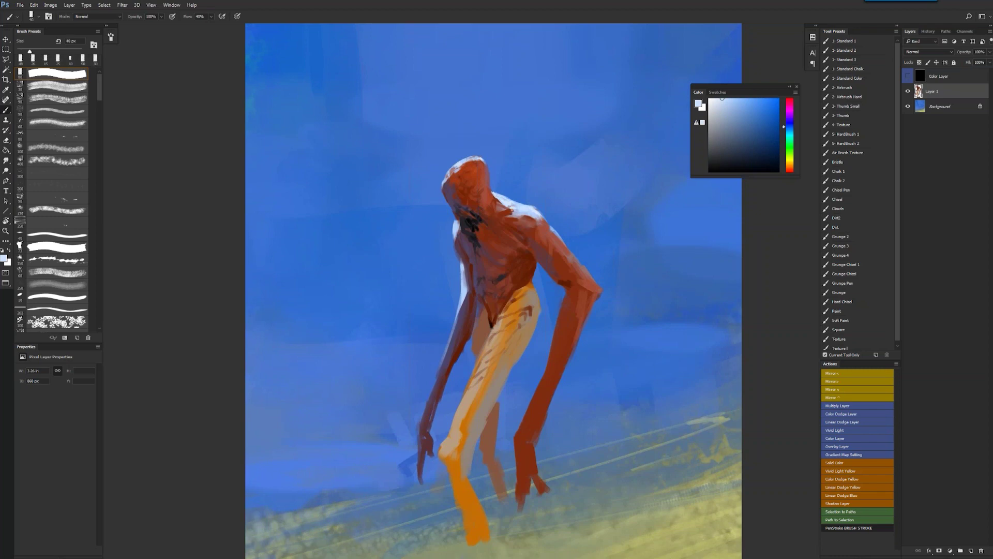
{"action": "left_click", "coordinate": [533, 214], "text": "alt"}
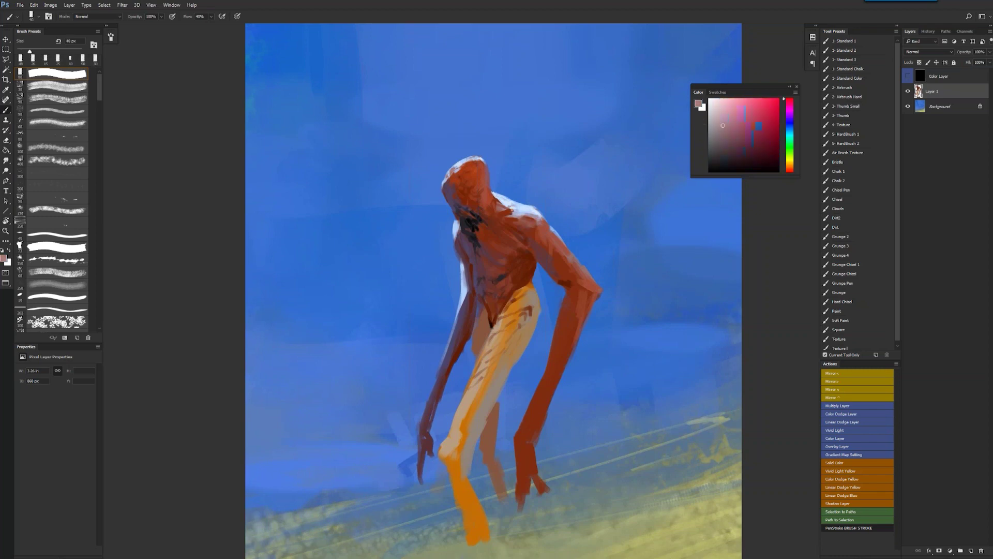
Flip the canvas horizontally to check the drawing, then enlarge the brush to 90 px
{"action": "key", "text": "z"}
{"action": "left_click", "coordinate": [538, 220], "text": "alt"}
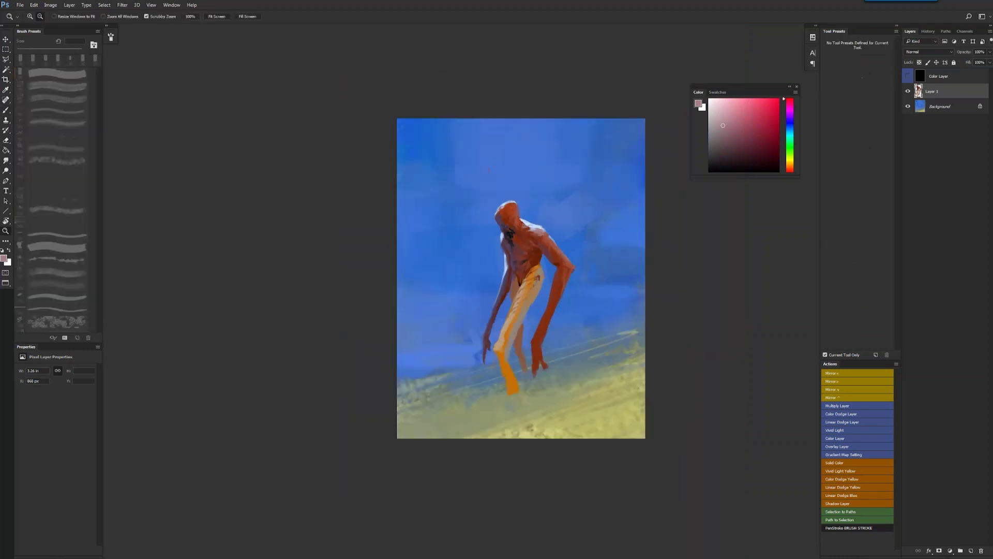
{"action": "key", "text": "F2"}
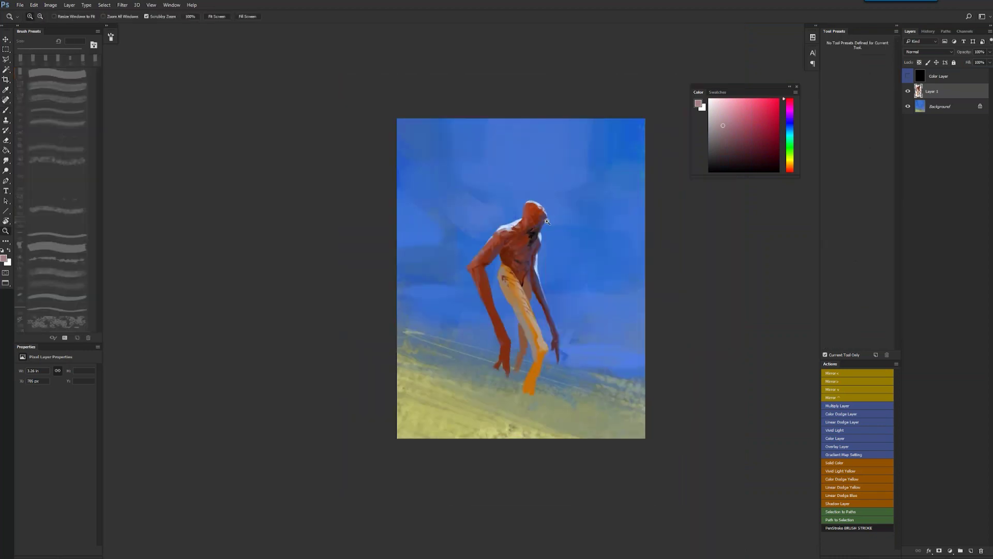
{"action": "left_click", "coordinate": [544, 223]}
{"action": "key", "text": "b"}
{"action": "key", "text": "bracketright"}
{"action": "key", "text": "bracketright"}
{"action": "key", "text": "bracketright"}
Pick darker and lighter browns for the shoulders with a 40 px brush
{"action": "left_click", "coordinate": [772, 152]}
{"action": "key", "text": "bracketleft"}
{"action": "key", "text": "bracketleft"}
{"action": "key", "text": "bracketleft"}
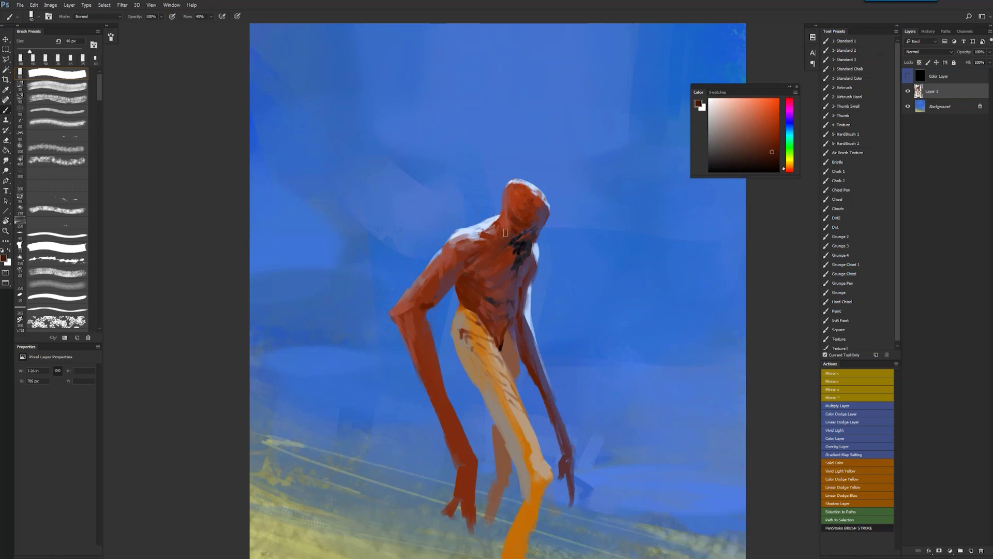
{"action": "left_click", "coordinate": [507, 231], "text": "alt"}
{"action": "left_click", "coordinate": [511, 206], "text": "alt"}
Zoom out and back in to review the whole painting
{"action": "key", "text": "z"}
{"action": "mouse_move", "coordinate": [524, 248]}
{"action": "left_mouse_down"}
{"action": "mouse_move", "coordinate": [466, 248]}
{"action": "mouse_move", "coordinate": [575, 264]}
{"action": "left_mouse_up"}
{"action": "key", "text": "b"}
{"action": "left_click", "coordinate": [500, 336], "text": "alt"}
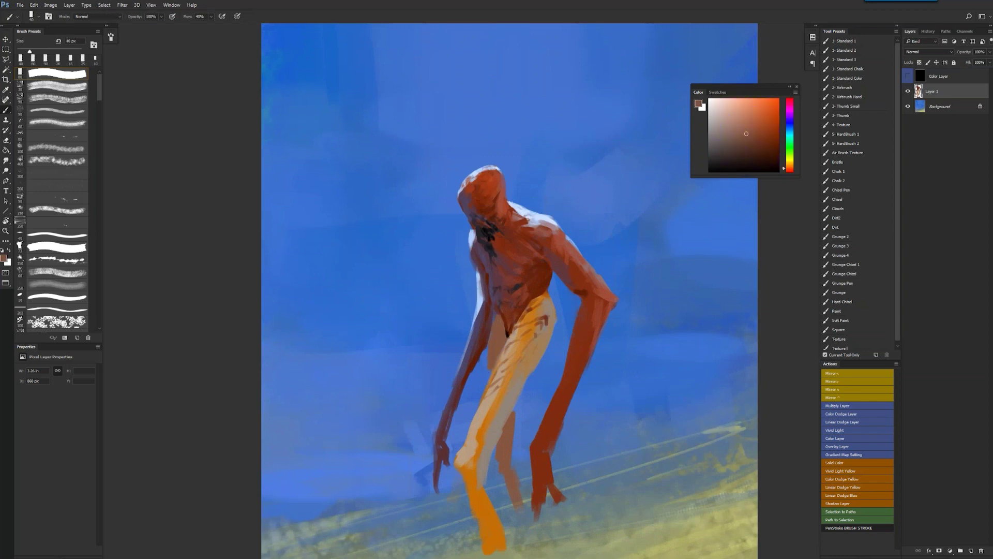
{"action": "key", "text": "z"}
{"action": "left_click_drag", "start_coordinate": [500, 327], "coordinate": [442, 327]}
{"action": "left_click", "coordinate": [538, 288]}
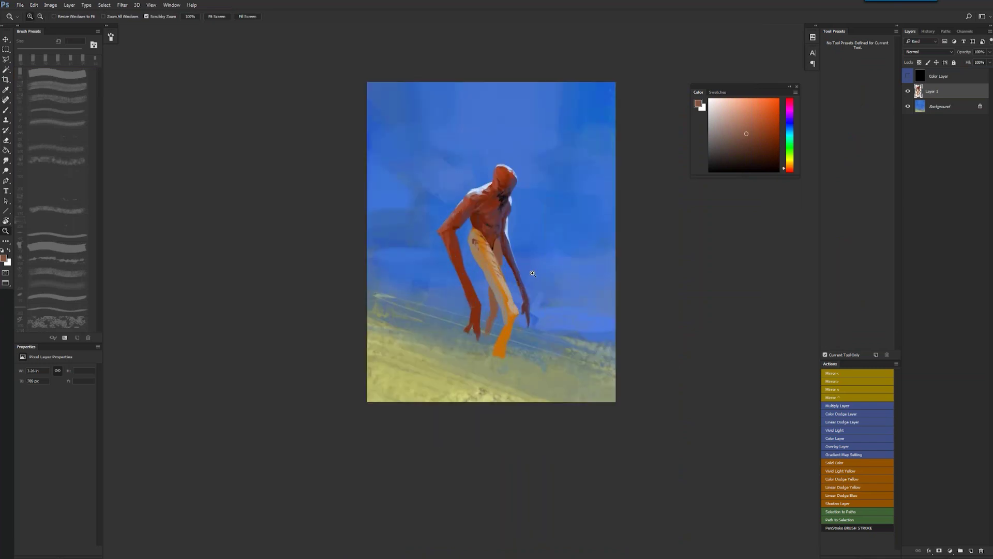
Hide the greyscale Color Layer and stamp all visible layers into a merged copy
{"action": "left_click", "coordinate": [907, 76]}
{"action": "key", "text": "b"}
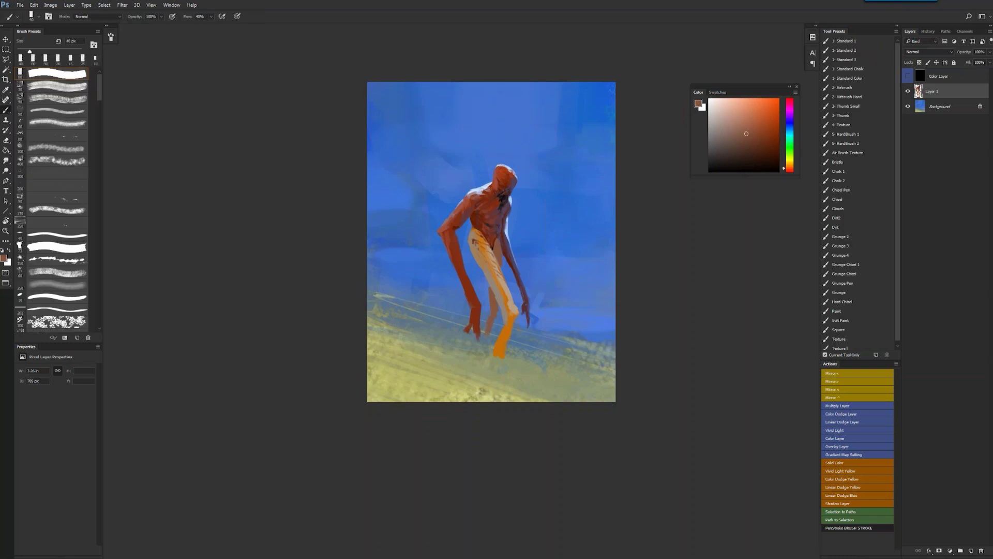
{"action": "key", "text": "ctrl+alt+shift+e"}
{"action": "key", "text": "i"}
Shift the merged copy's hue in Hue/Saturation so the sky turns cyan and the figure red
{"action": "key", "text": "ctrl+u"}
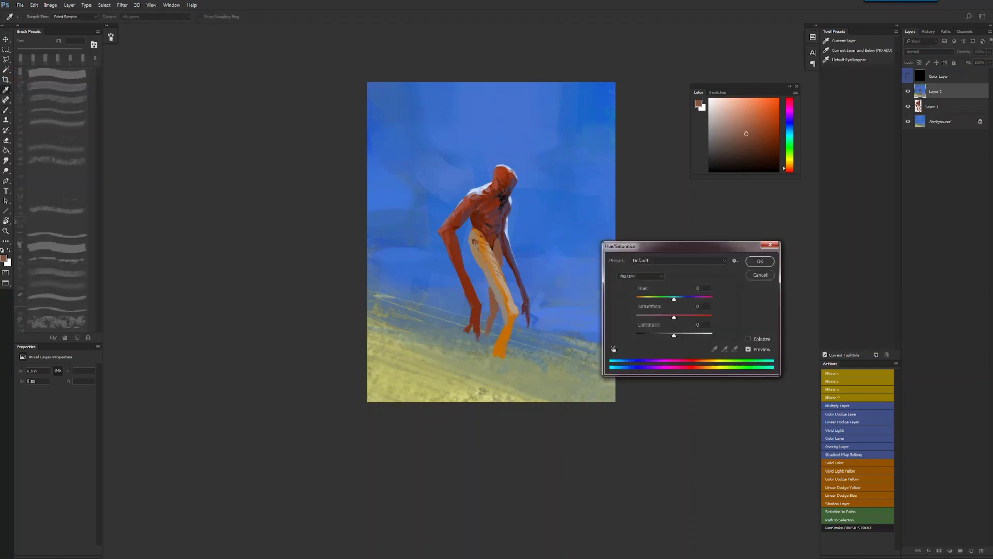
{"action": "left_click_drag", "start_coordinate": [676, 299], "coordinate": [717, 299]}
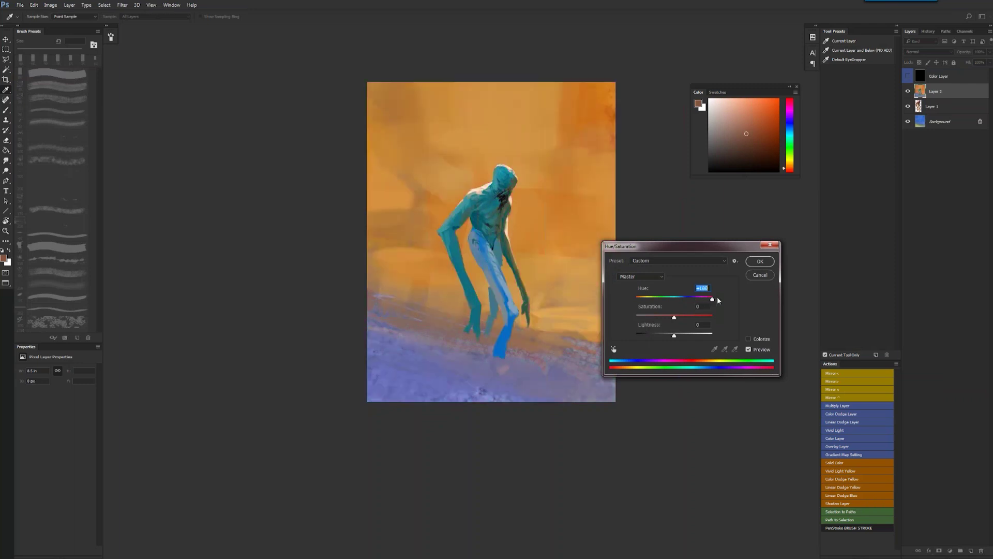
{"action": "left_click_drag", "start_coordinate": [706, 300], "coordinate": [703, 300]}
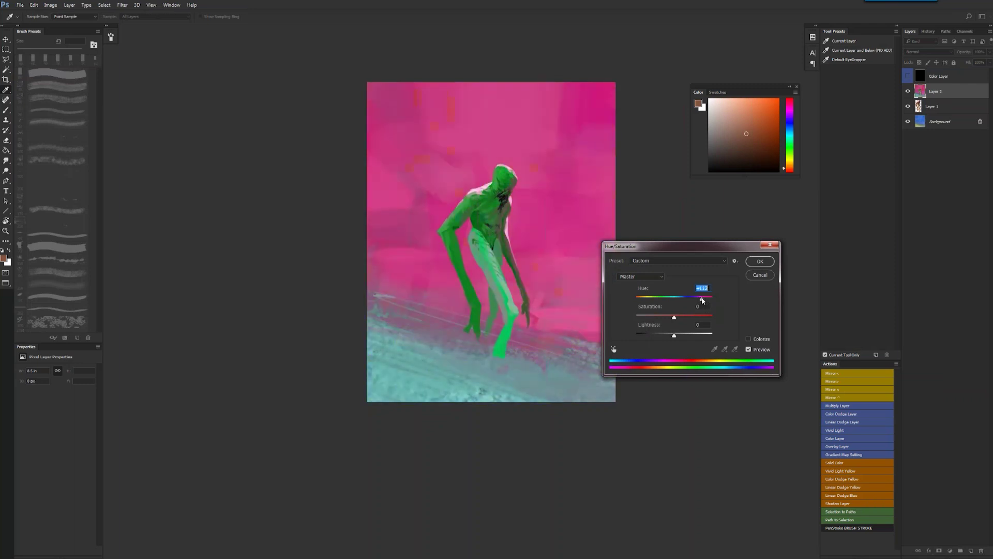
{"action": "mouse_move", "coordinate": [703, 299]}
{"action": "left_mouse_down"}
{"action": "mouse_move", "coordinate": [655, 299]}
{"action": "mouse_move", "coordinate": [665, 300]}
{"action": "left_mouse_up"}
{"action": "left_click", "coordinate": [760, 261]}
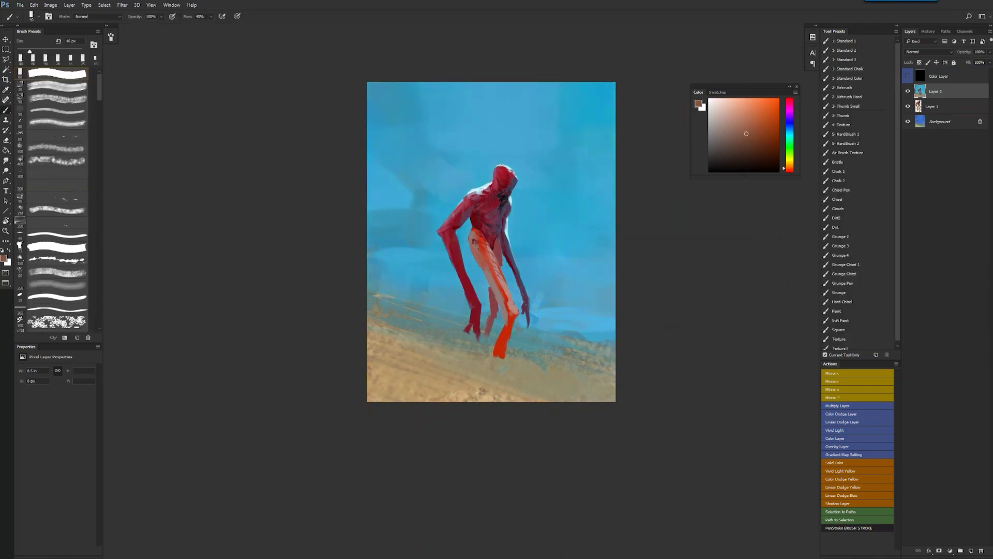
Zoom in, set a 150 px brush with greyish pink, and flip the canvas horizontally
{"action": "key", "text": "b"}
{"action": "key", "text": "ctrl+plus"}
{"action": "left_click", "coordinate": [763, 117]}
{"action": "key", "text": "bracketright"}
{"action": "key", "text": "bracketright"}
{"action": "key", "text": "bracketright"}
{"action": "left_click", "coordinate": [721, 130]}
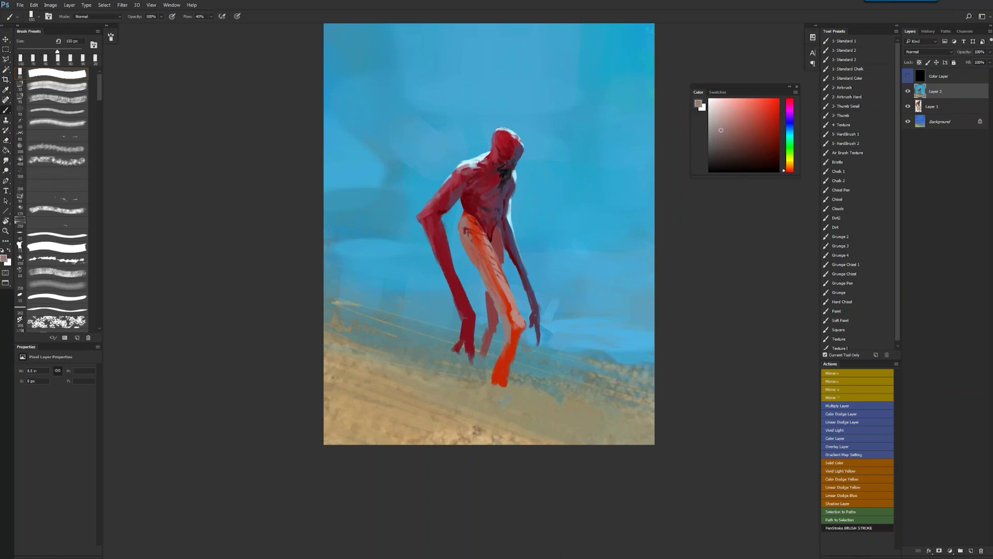
{"action": "key", "text": "F2"}
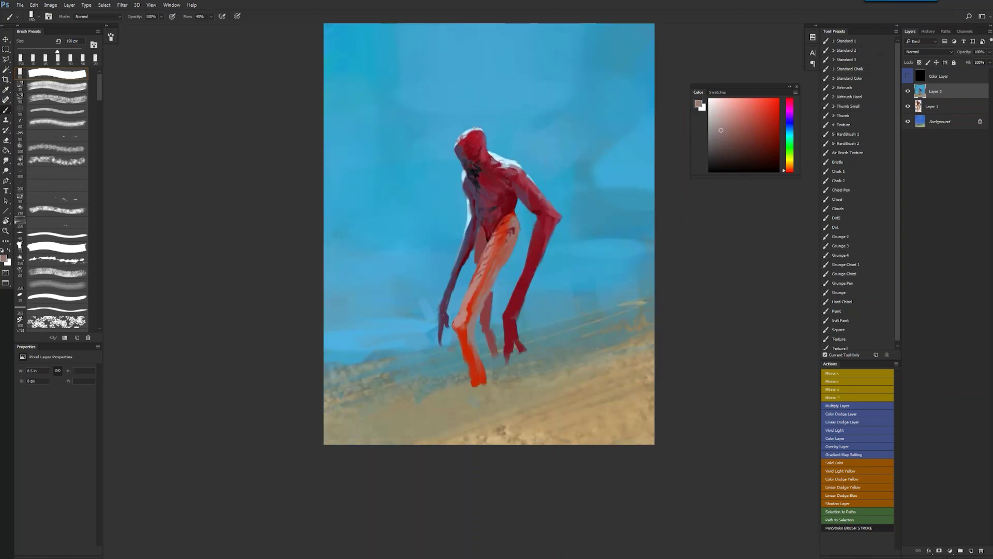
Sample sky blues and dark purple-red, switching the brush between 60 and 90 px
{"action": "left_click_drag", "start_coordinate": [489, 234], "coordinate": [496, 255]}
{"action": "left_click", "coordinate": [456, 193], "text": "alt"}
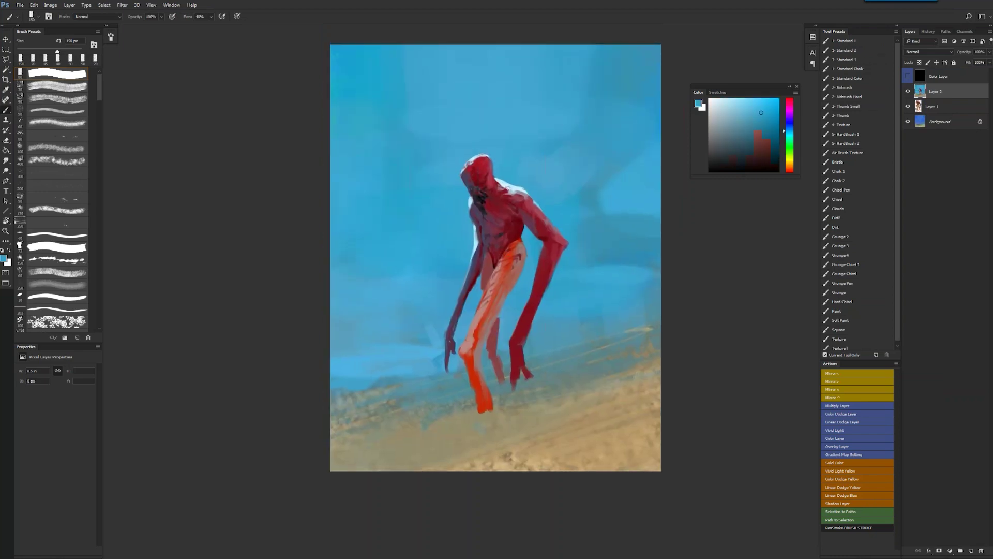
{"action": "left_click", "coordinate": [738, 140]}
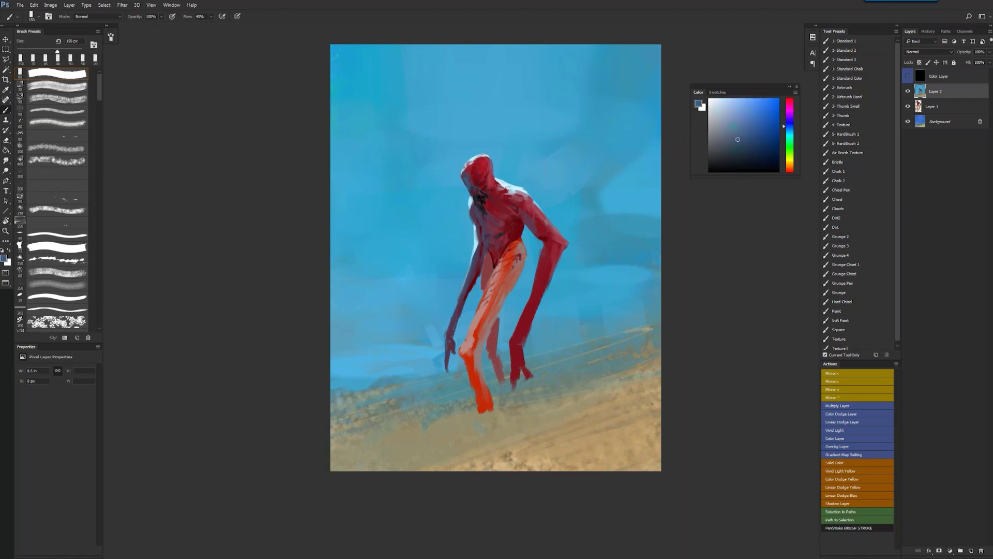
{"action": "key", "text": "bracketleft"}
{"action": "key", "text": "bracketleft"}
{"action": "key", "text": "bracketleft"}
{"action": "key", "text": "bracketright"}
{"action": "key", "text": "bracketright"}
{"action": "left_click", "coordinate": [546, 259], "text": "alt"}
Zoom out to review, then draw a rectangular marquee over most of the painting
{"action": "key", "text": "z"}
{"action": "left_click_drag", "start_coordinate": [527, 346], "coordinate": [492, 346]}
{"action": "left_click", "coordinate": [532, 273]}
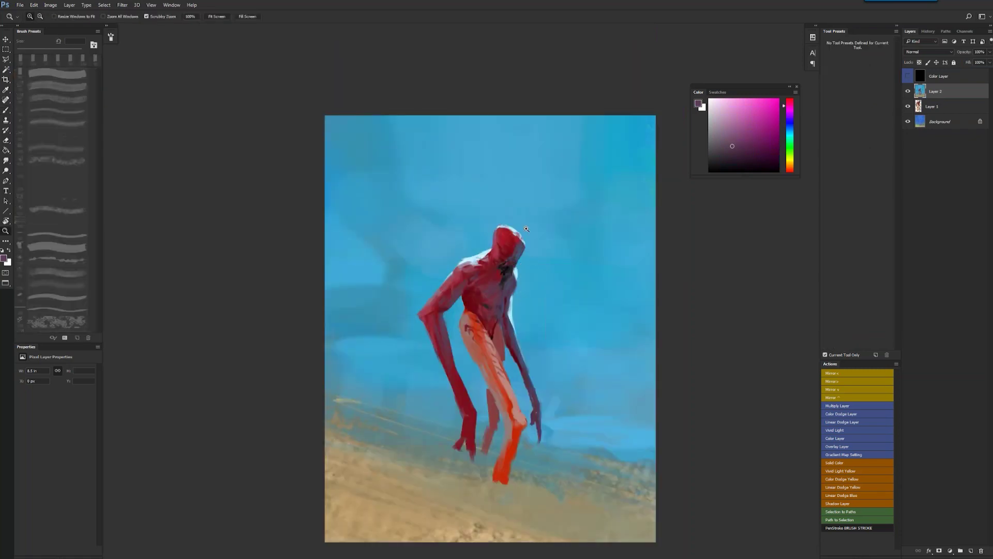
{"action": "scroll", "coordinate": [499, 184], "scroll_direction": "down", "scroll_amount": 3}
{"action": "key", "text": "m"}
{"action": "left_click_drag", "start_coordinate": [359, 95], "coordinate": [635, 469]}
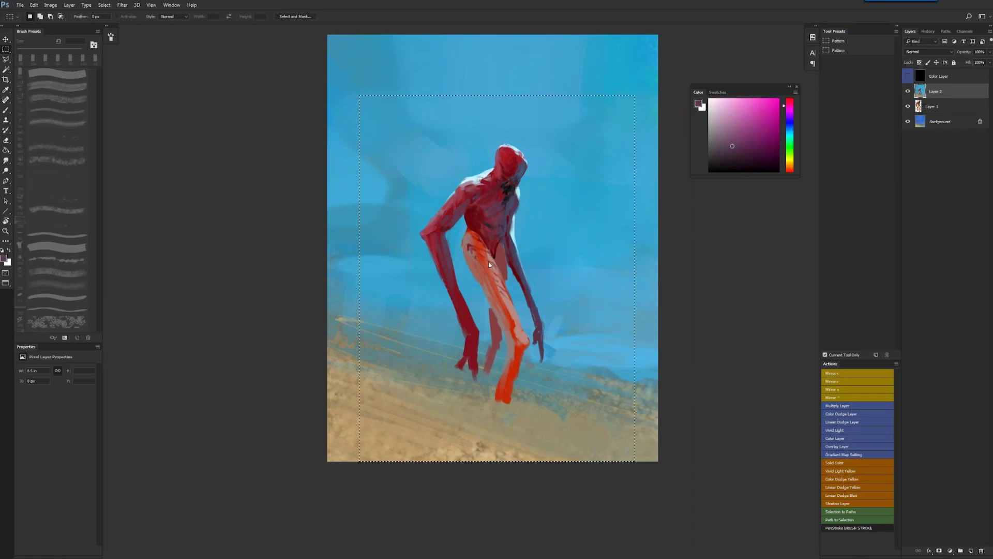
Open Liquify on the selection and set the Forward Warp brush size to 400
{"action": "key", "text": "ctrl+shift+x"}
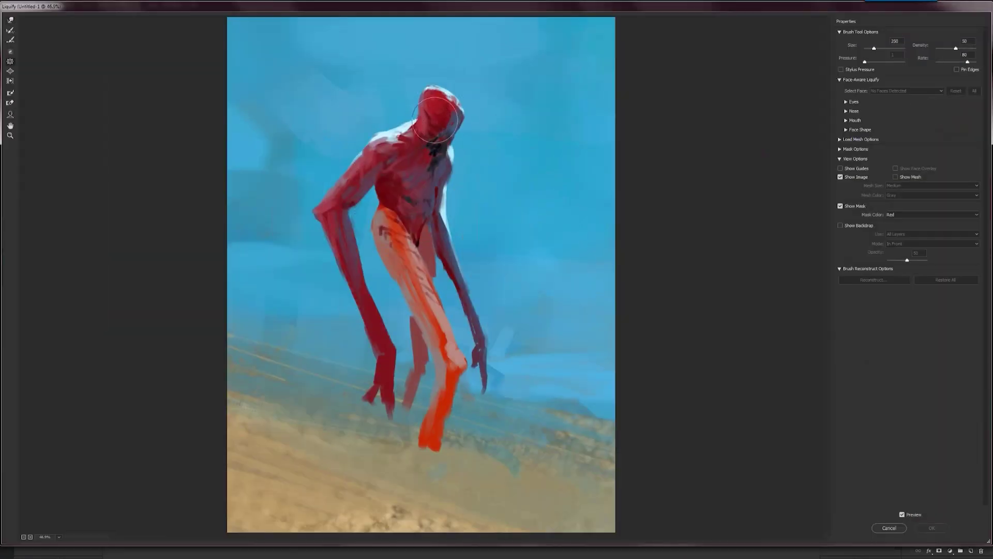
{"action": "key", "text": "bracketright"}
{"action": "key", "text": "bracketright"}
{"action": "key", "text": "bracketright"}
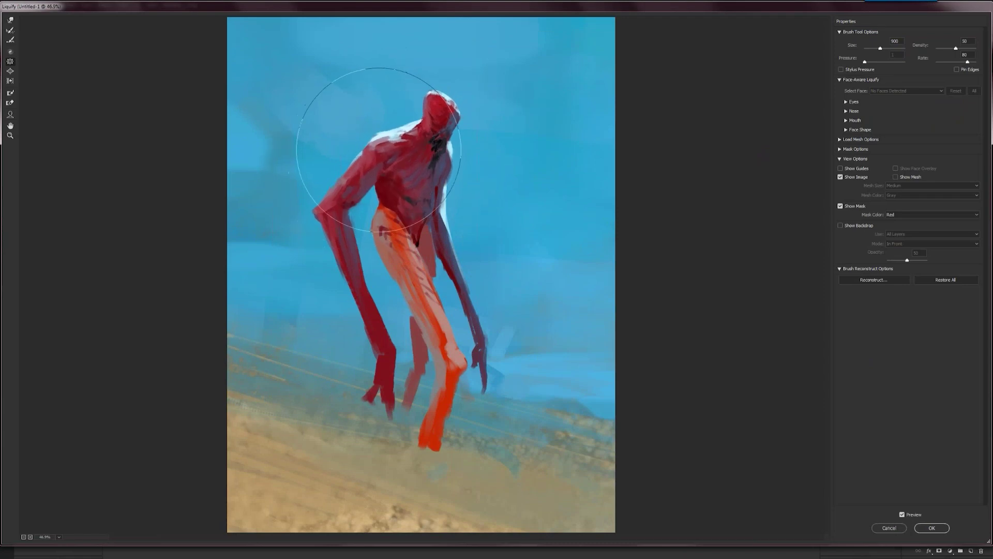
{"action": "key", "text": "bracketleft"}
{"action": "key", "text": "bracketleft"}
{"action": "key", "text": "bracketleft"}
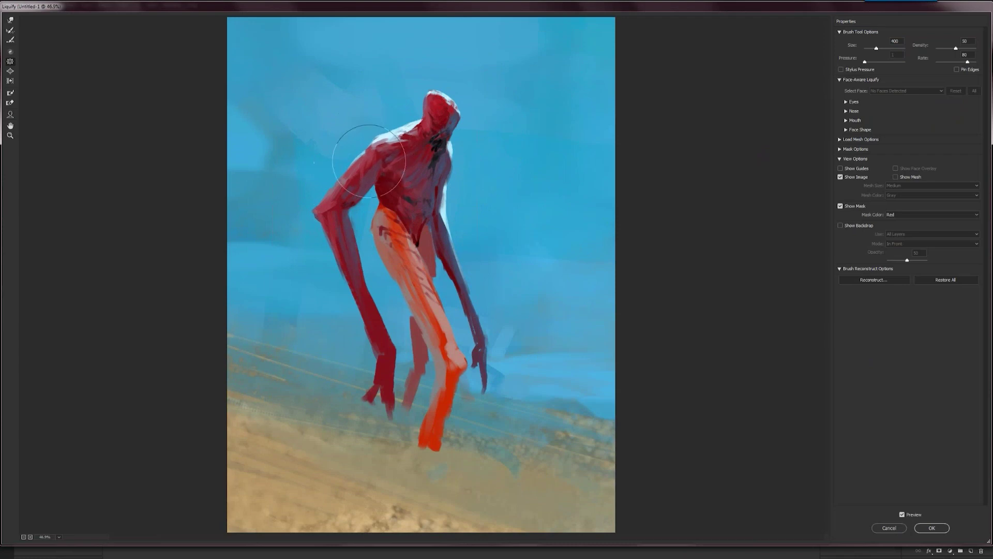